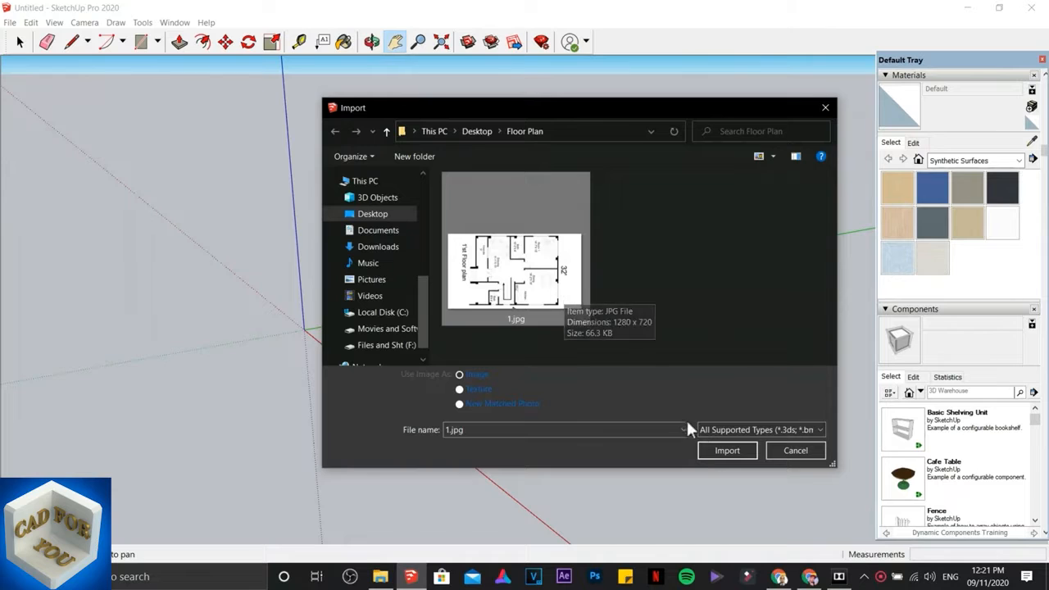
Step: Import 1.jpg from the Floor Plan folder as an image, placed with its corner at the origin and sized to a 32' height
left_click(726, 450)
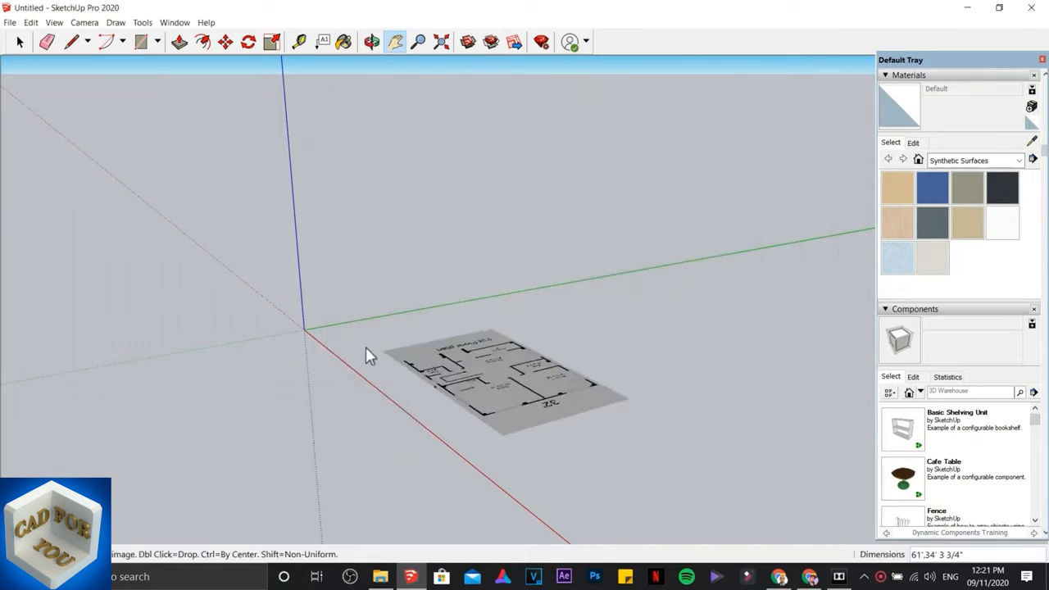
left_click(305, 331)
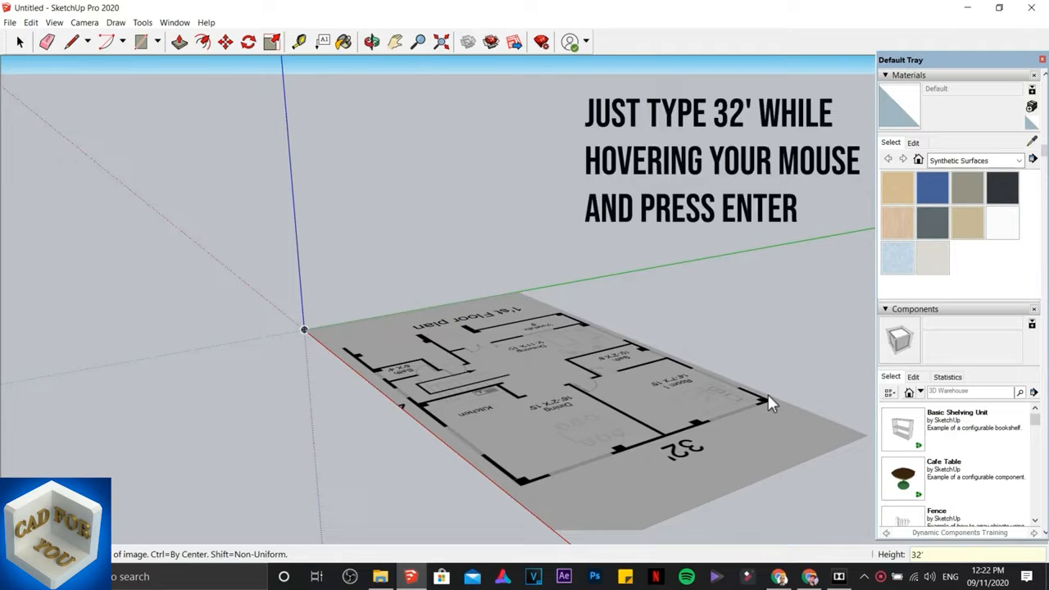
key("Return")
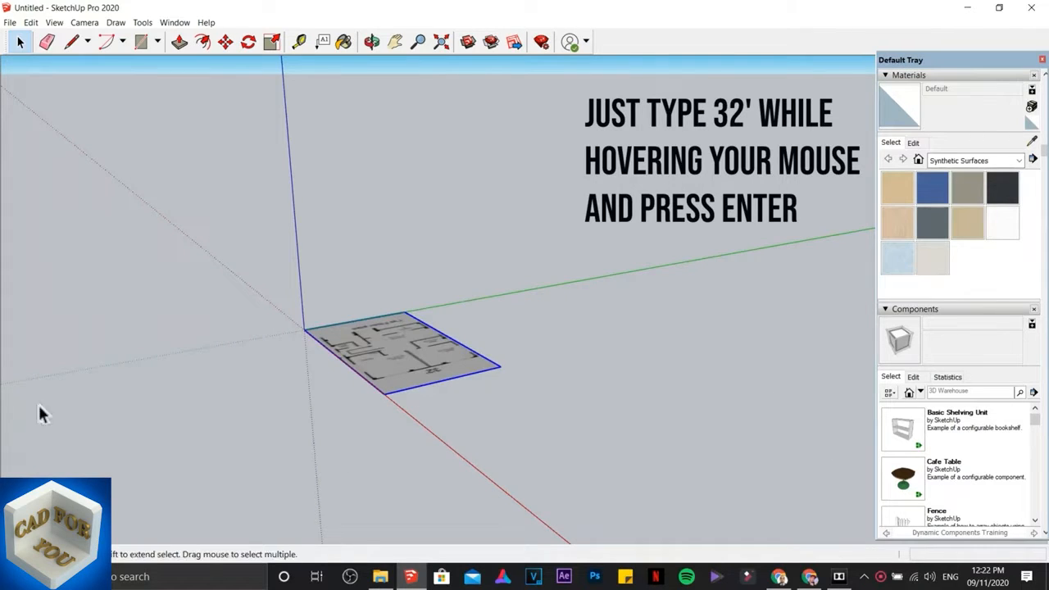
Step: Examine the imported floor plan image, including its rooms and the wall marked 32'
scroll(268, 402, "up", 6)
middle_click_drag(405, 274, 614, 273)
scroll(562, 206, "up", 4)
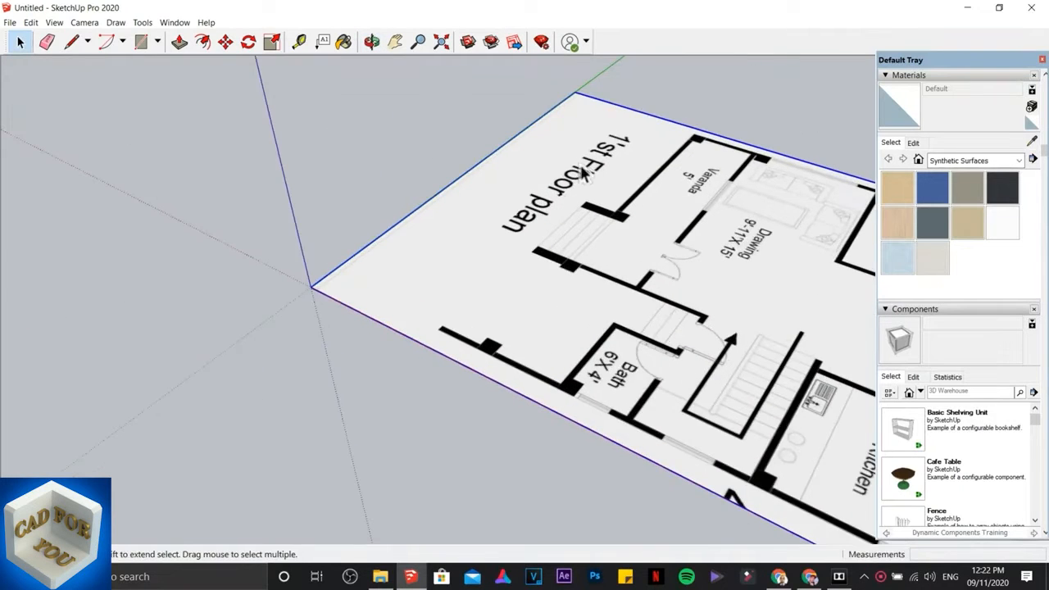
scroll(584, 173, "down", 3)
scroll(555, 220, "up", 4)
middle_click_drag(554, 220, 300, 192, "shift")
scroll(312, 232, "up", 3)
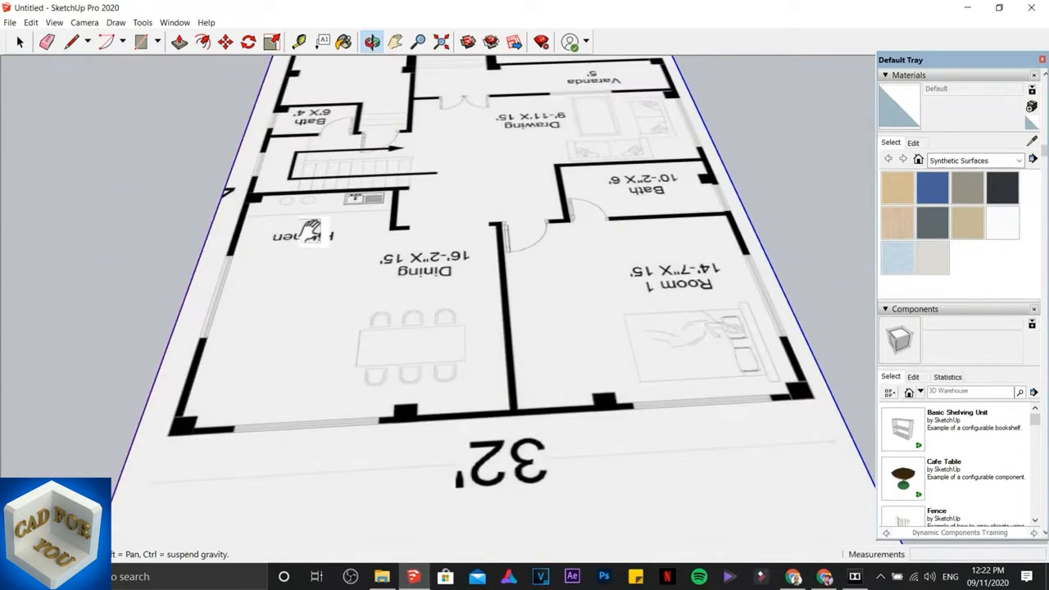
key("h")
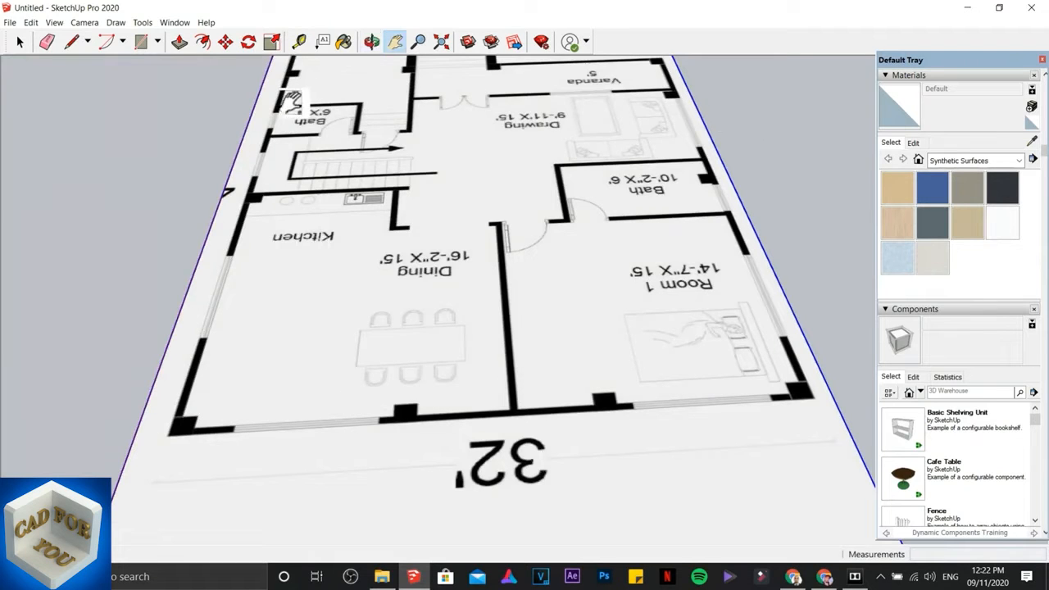
left_click_drag(272, 307, 212, 328)
key("space")
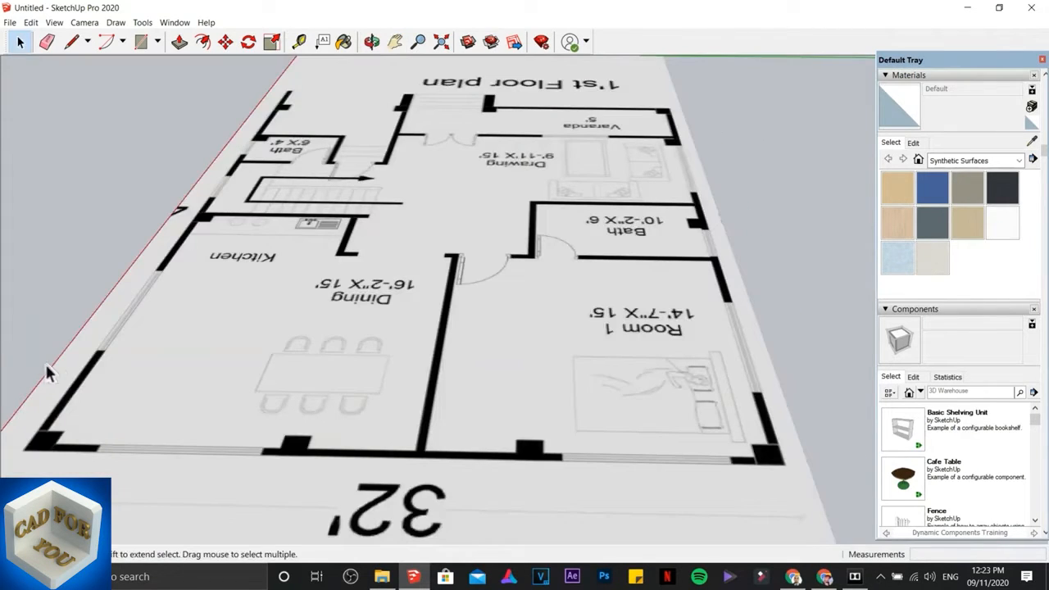
Step: Inspect the outer wall on the kitchen and small bath side, from the dining room corner to its far end near the origin
key("h")
left_click_drag(117, 361, 316, 301)
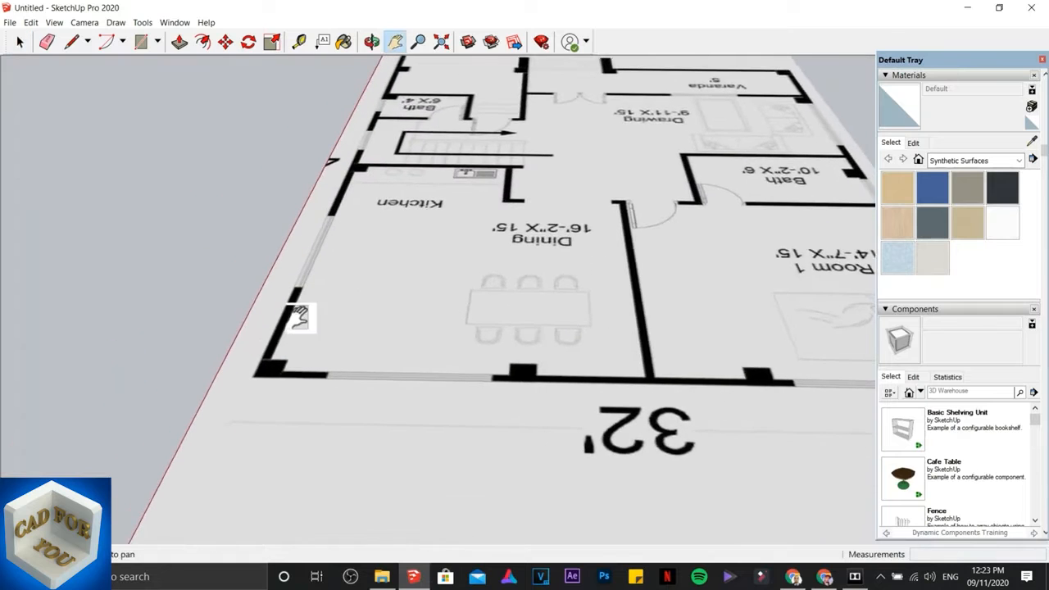
scroll(273, 356, "up", 3)
left_click(145, 42)
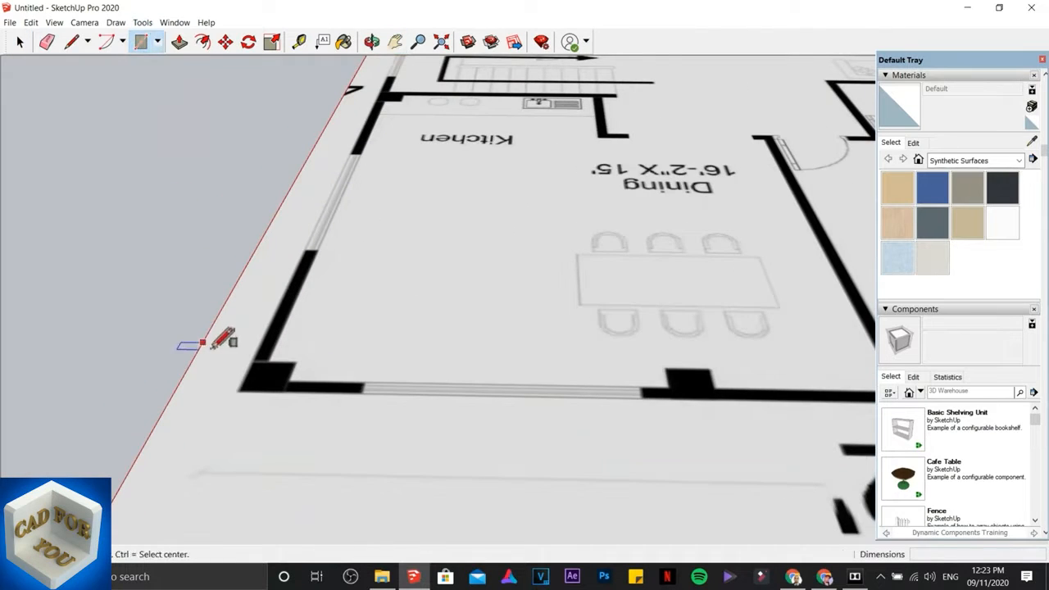
scroll(304, 370, "up", 5)
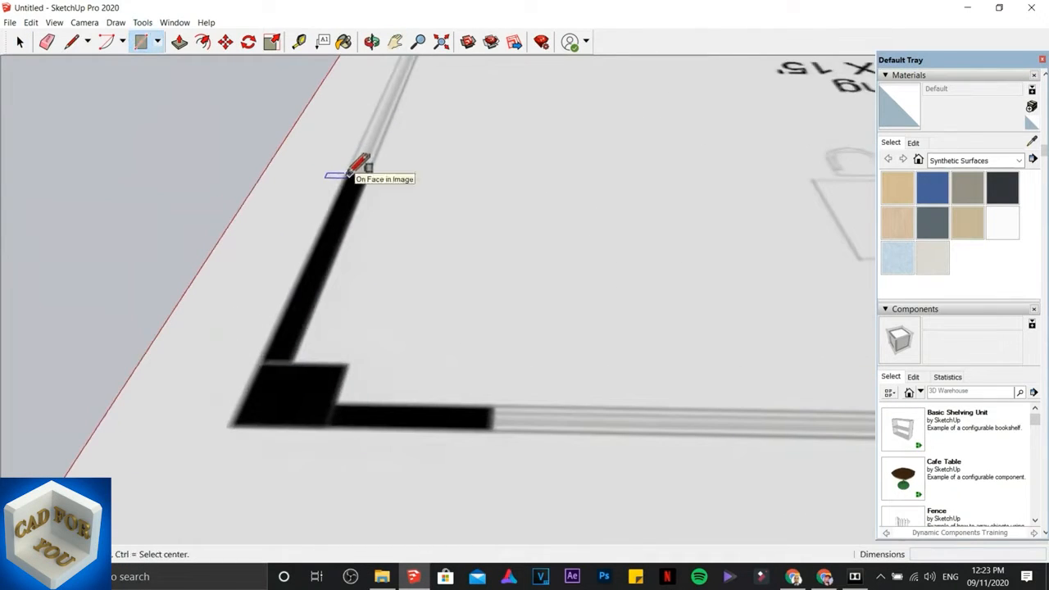
scroll(314, 425, "down", 5)
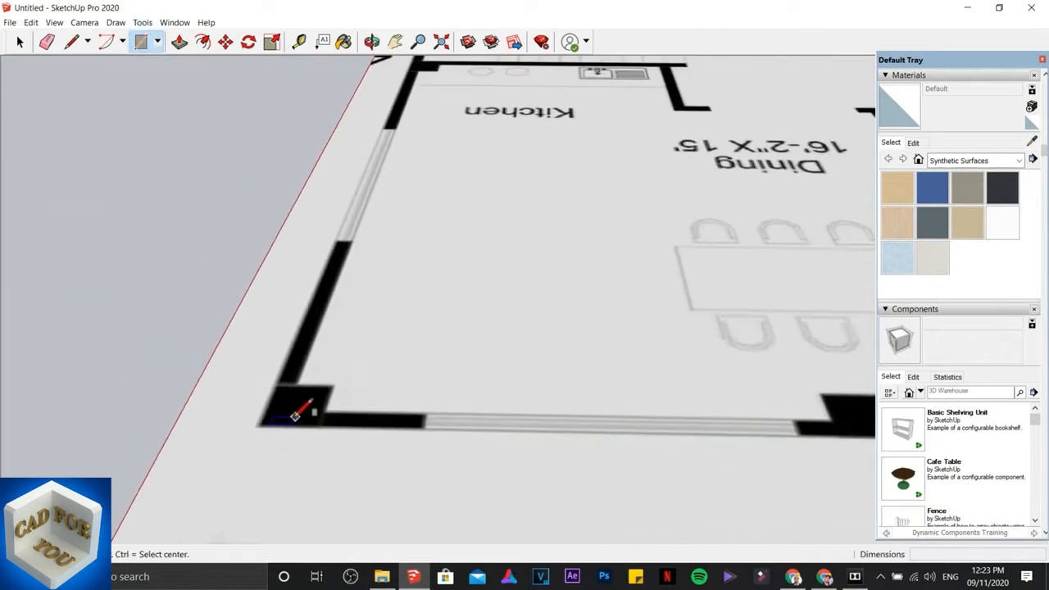
scroll(368, 163, "down", 3)
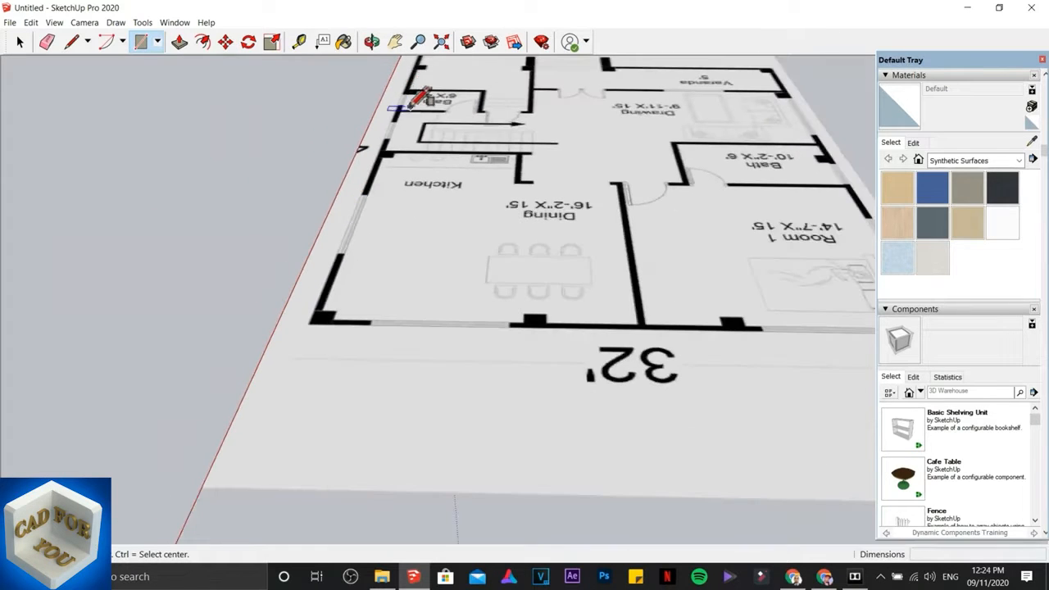
key("h")
left_click_drag(411, 107, 420, 210)
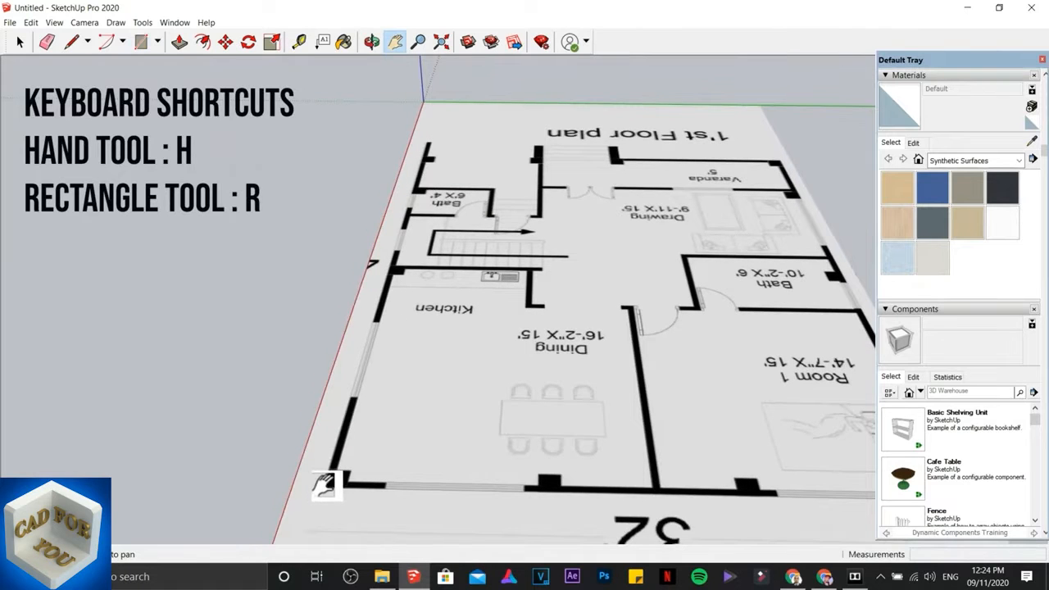
scroll(328, 485, "up", 2)
scroll(329, 485, "down", 1)
left_click_drag(443, 82, 405, 281)
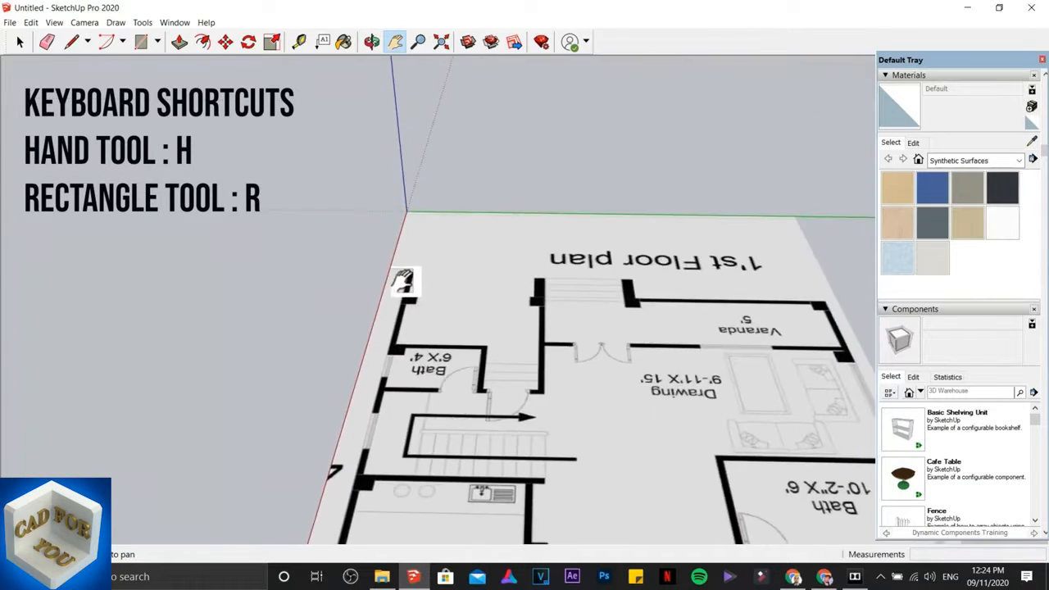
Step: Trace the outer wall on the kitchen side with a rectangle about 38' by 4 7/16", ending at the dining room's outer corner
scroll(402, 281, "up", 5)
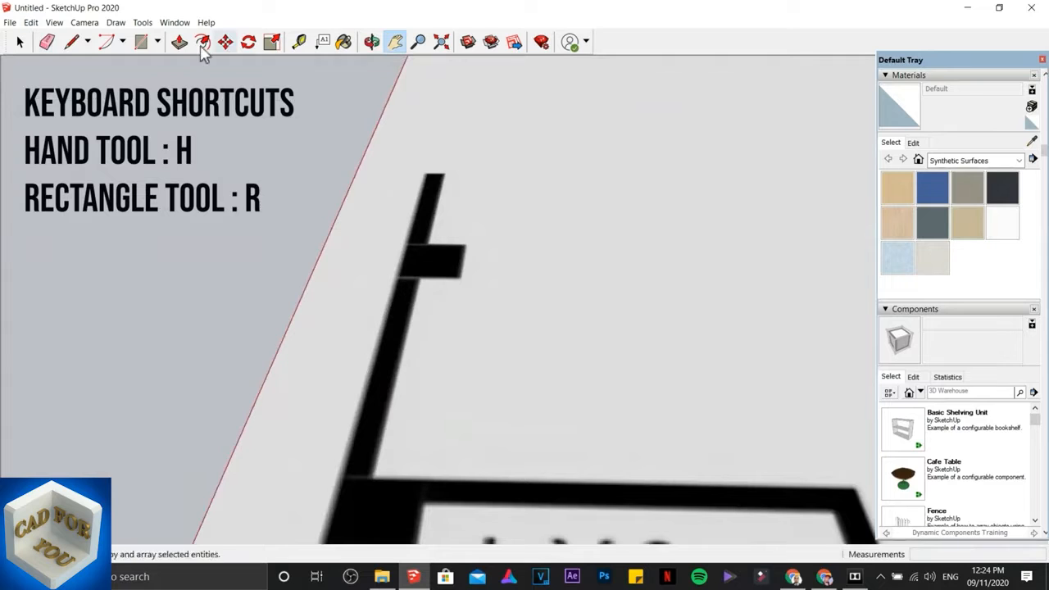
left_click(142, 42)
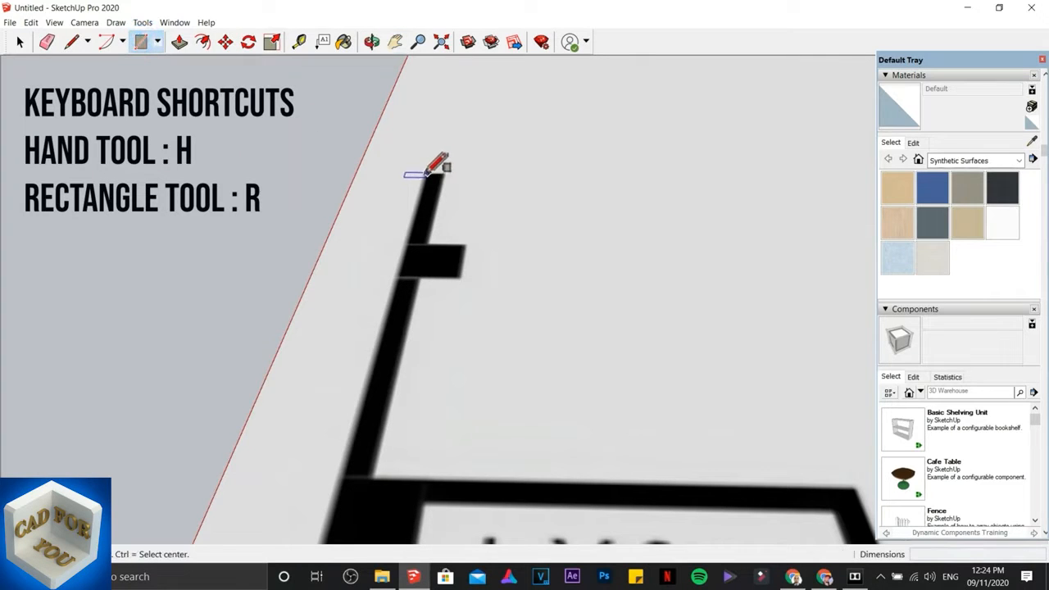
scroll(425, 174, "up", 3)
left_click(426, 174)
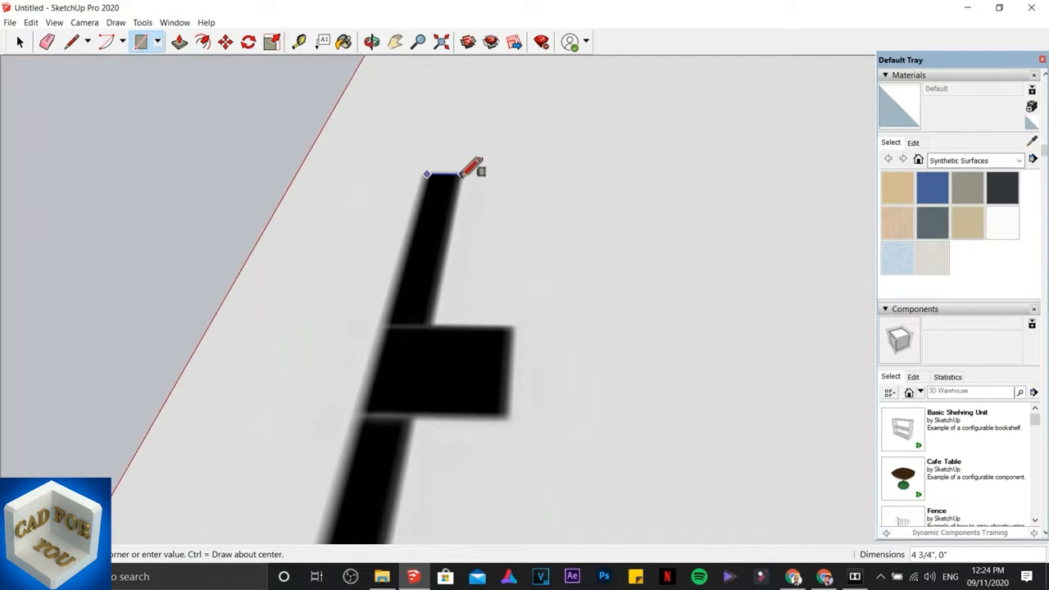
scroll(427, 312, "down", 5)
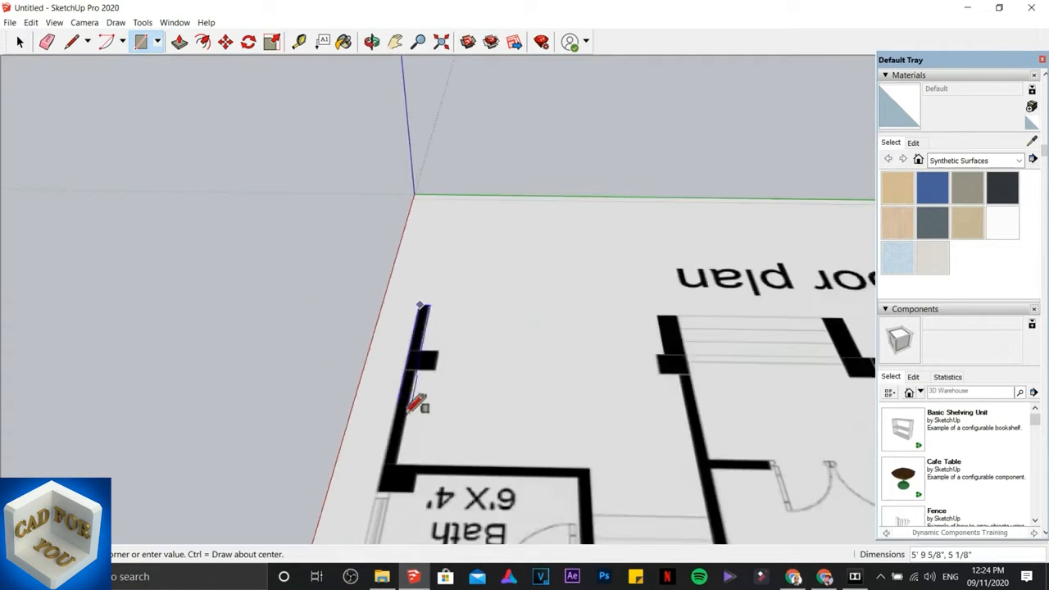
middle_click_drag(401, 420, 467, 41, "shift")
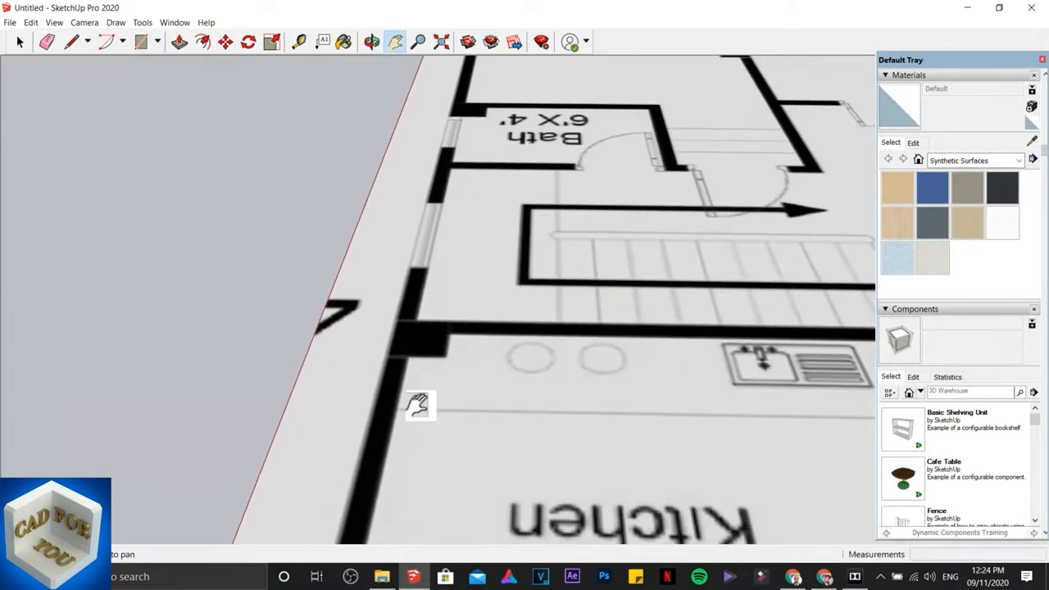
middle_click_drag(417, 403, 455, 208, "shift")
scroll(406, 418, "down", 3)
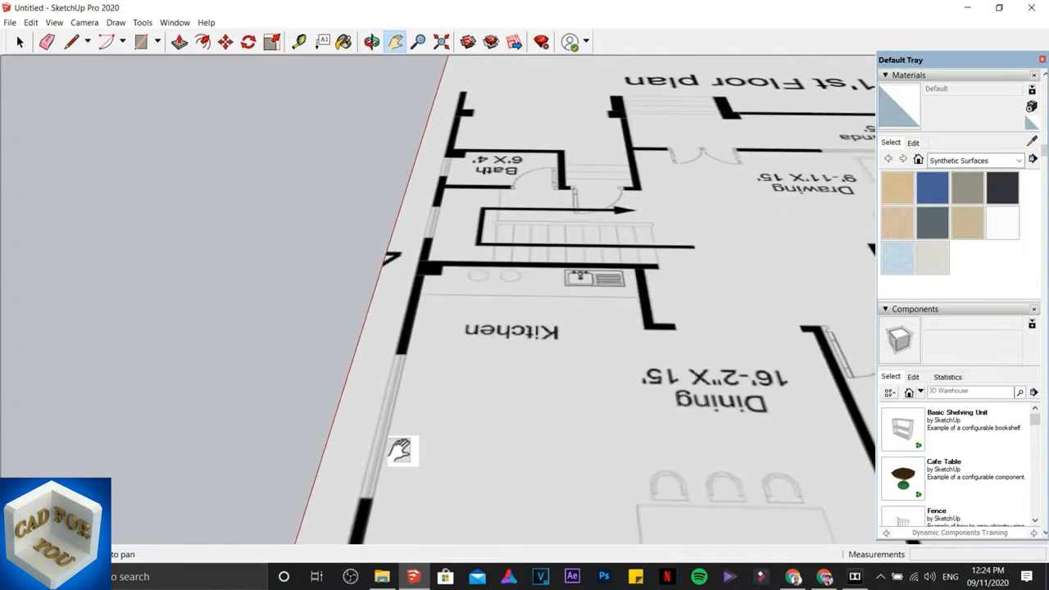
left_click_drag(401, 446, 422, 235)
scroll(418, 236, "up", 2)
scroll(388, 341, "up", 3)
scroll(389, 340, "up", 2)
key("Escape")
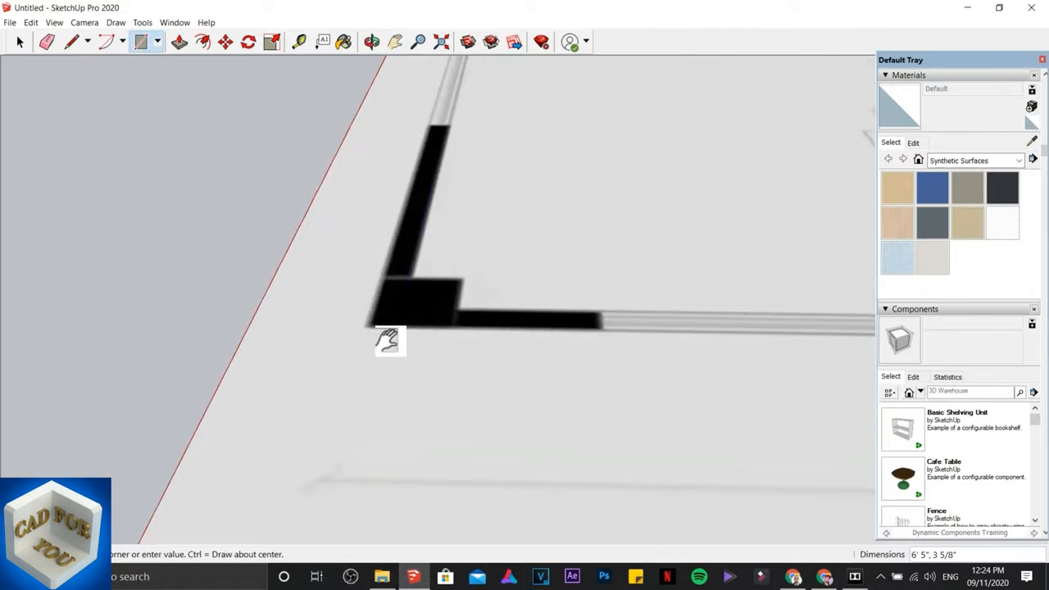
scroll(399, 323, "up", 3)
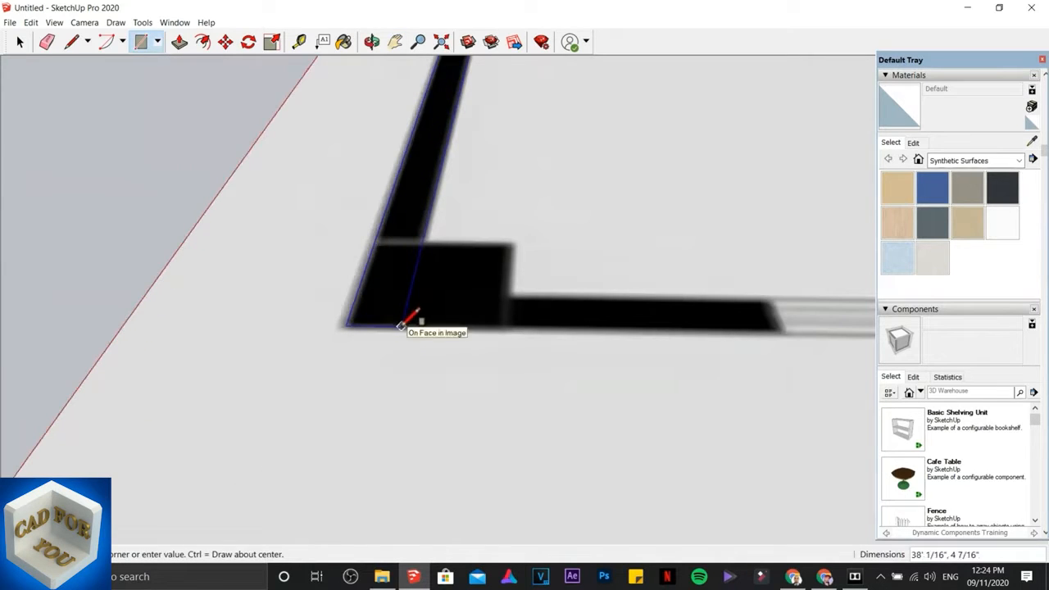
left_click(401, 327)
Step: Inspect the outer wall along the side marked 32', from the dining room corner to the Room 1 corner
scroll(415, 311, "down", 6)
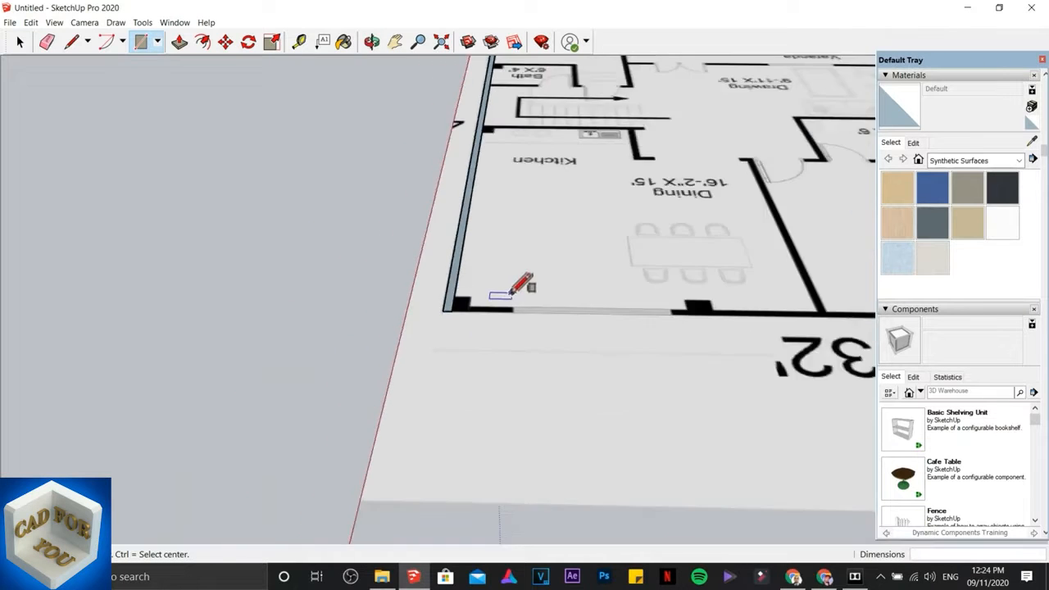
middle_click_drag(528, 283, 492, 370)
scroll(553, 382, "up", 3)
mouse_move(552, 382)
middle_mouse_down()
mouse_move(635, 407)
mouse_move(778, 399)
middle_mouse_up()
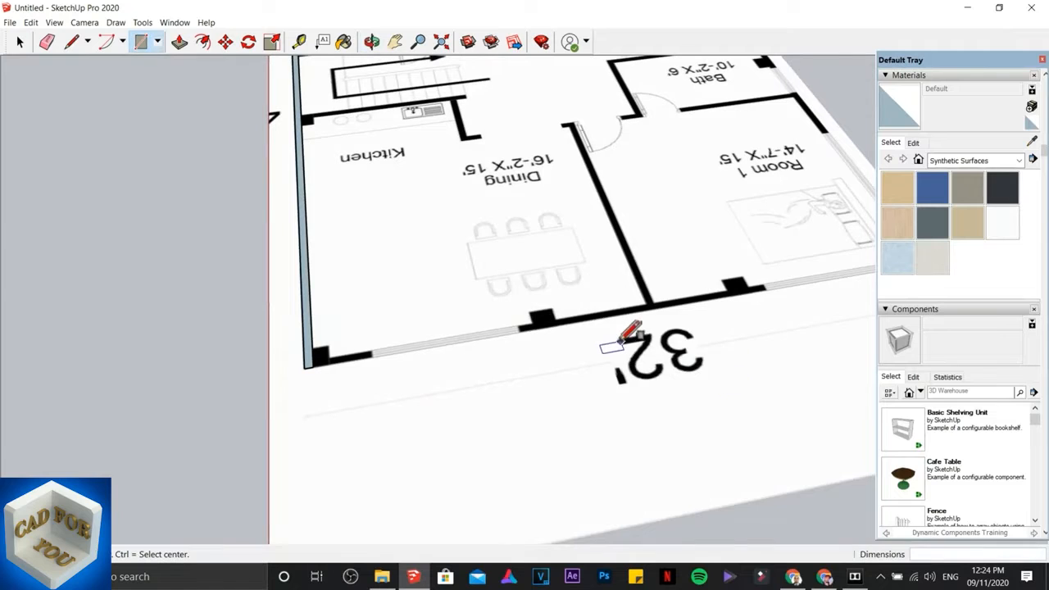
scroll(304, 405, "up", 8)
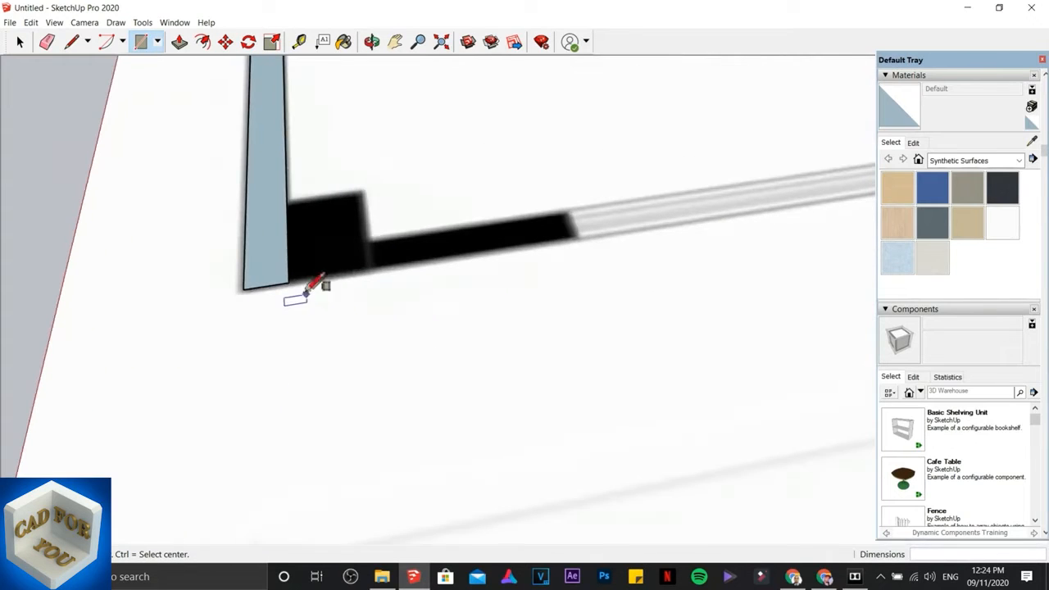
key("h")
left_click_drag(644, 286, 2, 402)
scroll(520, 295, "down", 5)
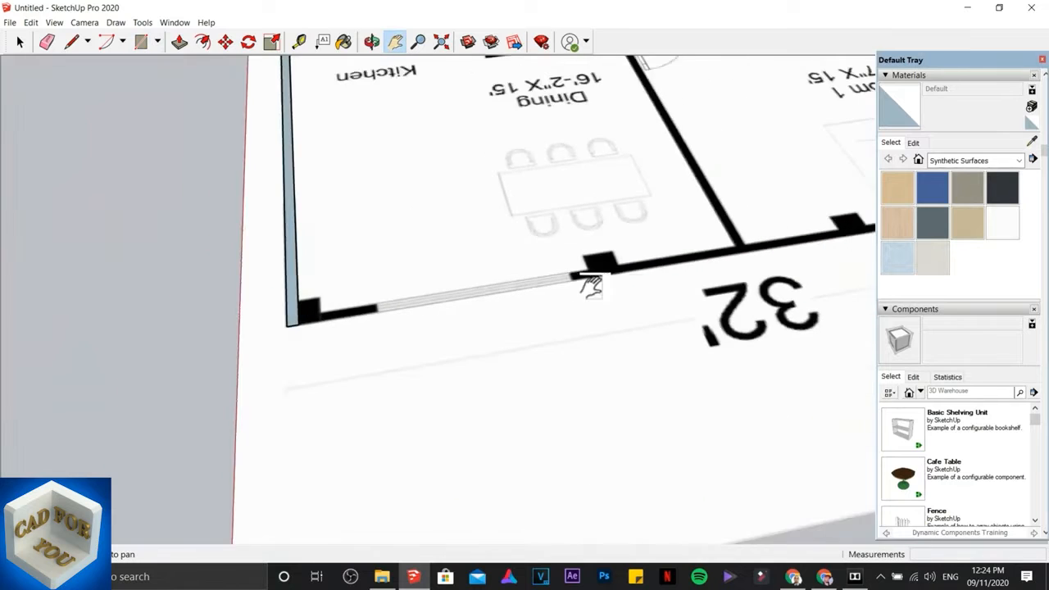
middle_click_drag(747, 277, 675, 284)
left_click_drag(715, 287, 257, 295)
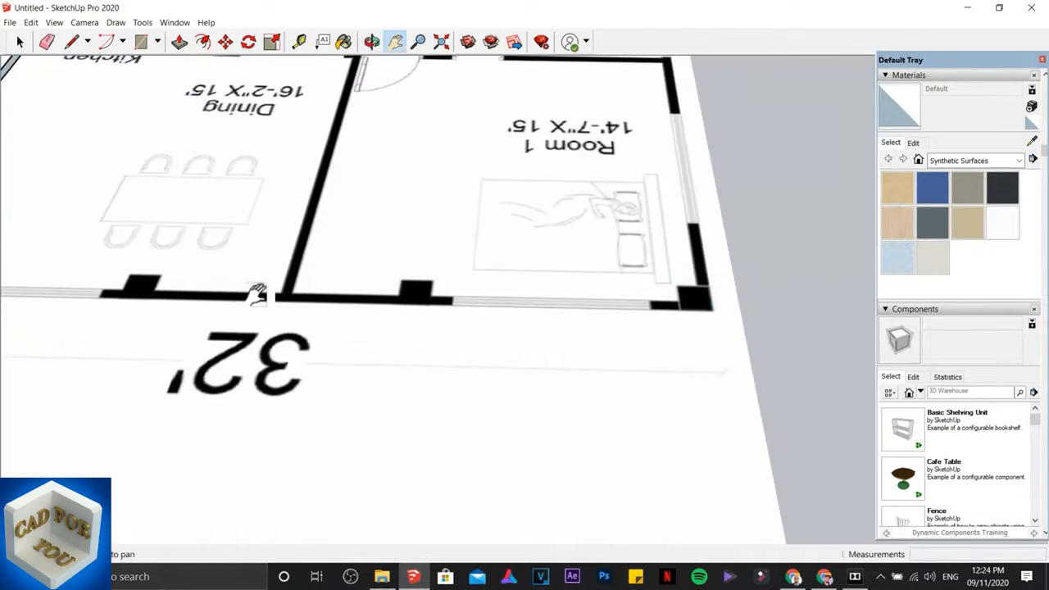
Step: Trace the outer wall marked 32' with a rectangle about 29' 7 5/8" by 4 3/8", from the Room 1 corner to the kitchen-side wall's outer edge
scroll(567, 296, "up", 2)
scroll(779, 321, "up", 4)
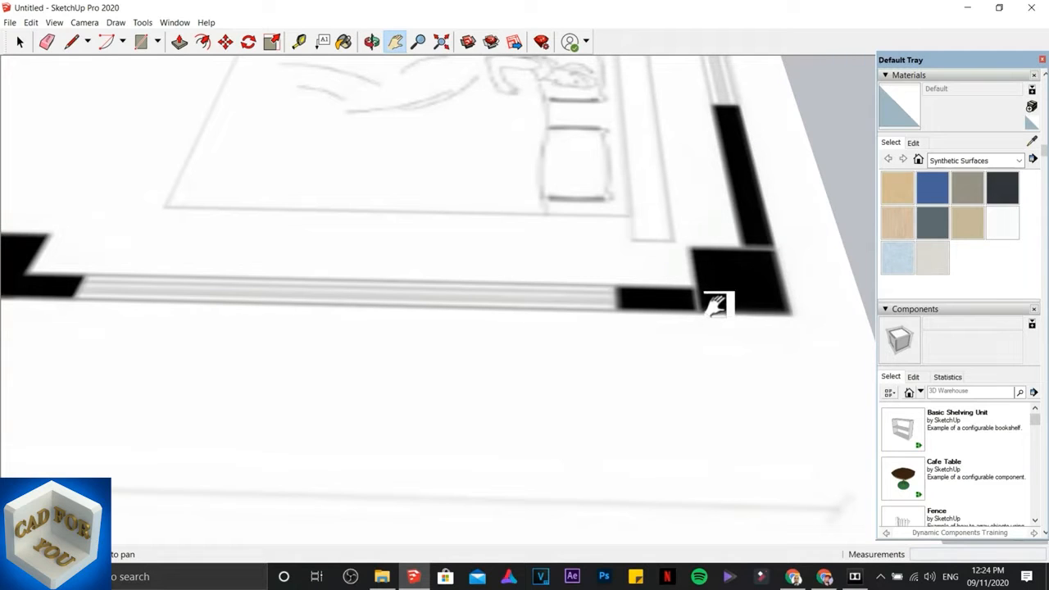
key("r")
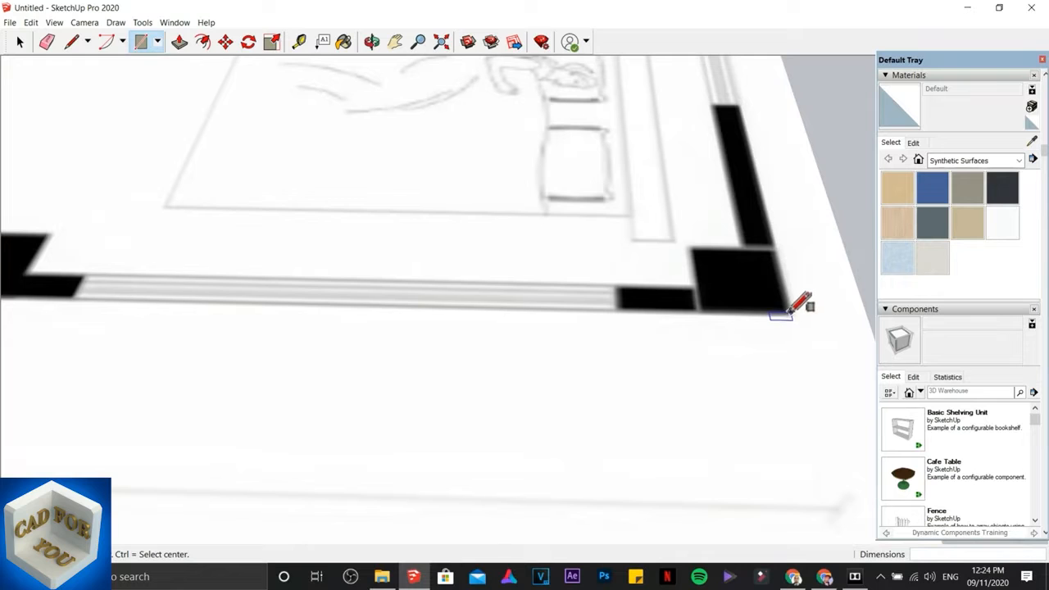
left_click(790, 310)
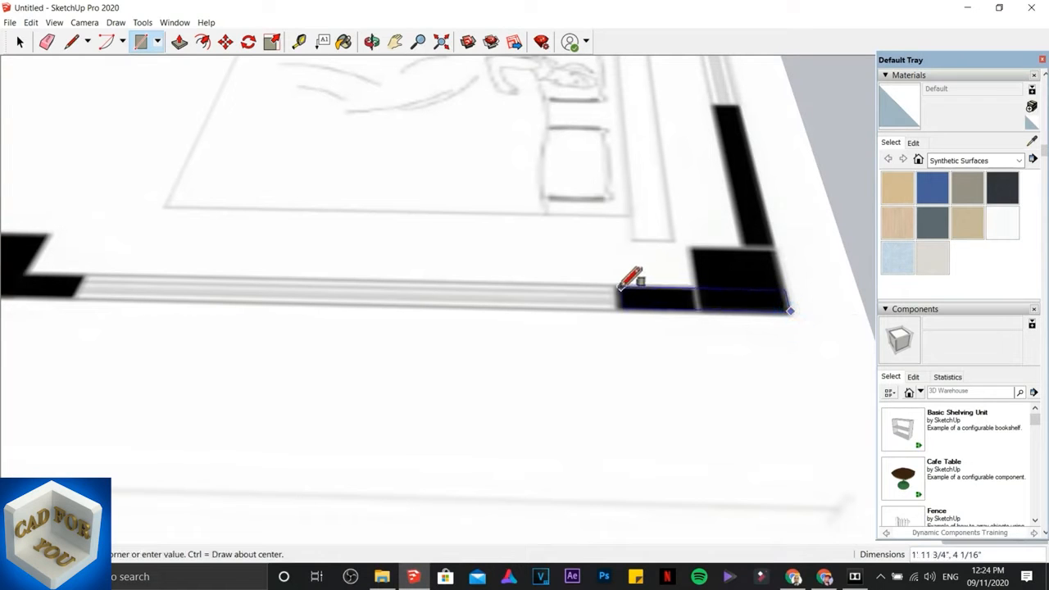
scroll(224, 356, "down", 5)
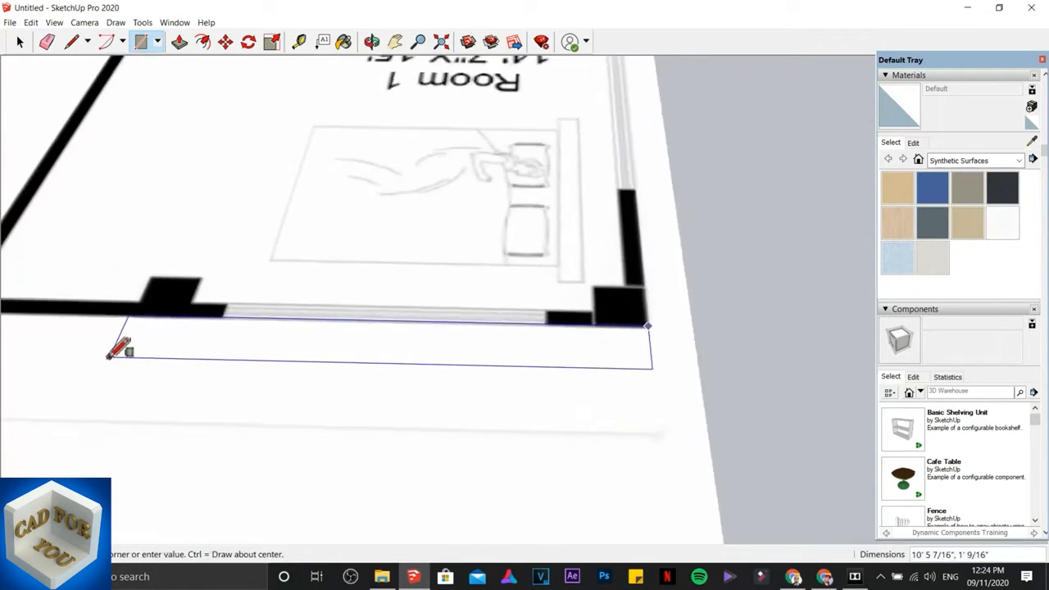
key("h")
mouse_move(92, 347)
left_mouse_down()
mouse_move(550, 344)
mouse_move(668, 383)
left_mouse_up()
mouse_move(185, 388)
left_mouse_down()
mouse_move(266, 383)
mouse_move(232, 399)
left_mouse_up()
scroll(178, 380, "up", 4)
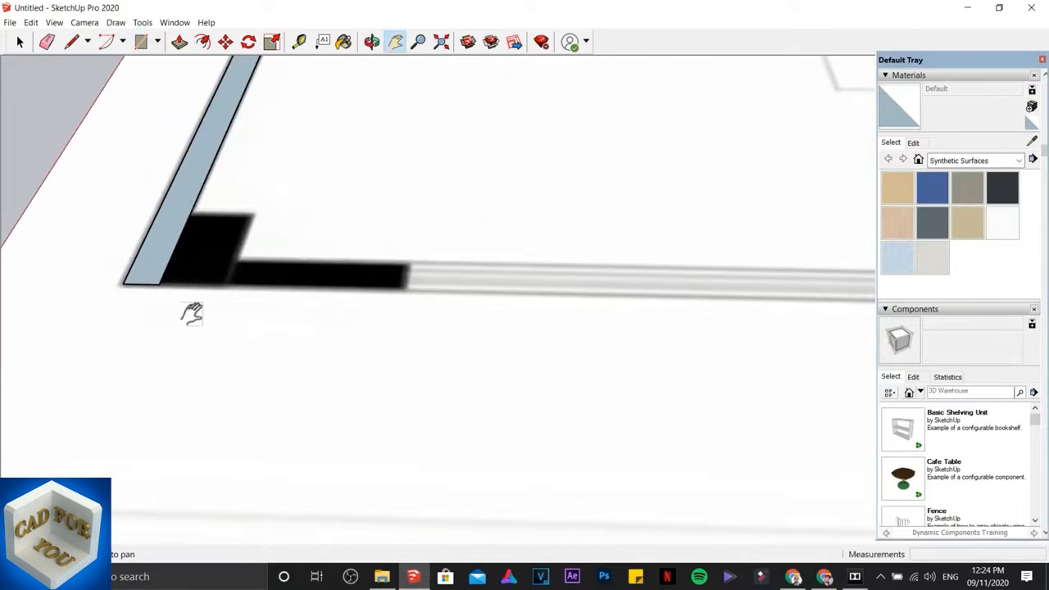
key("Escape")
scroll(171, 279, "up", 4)
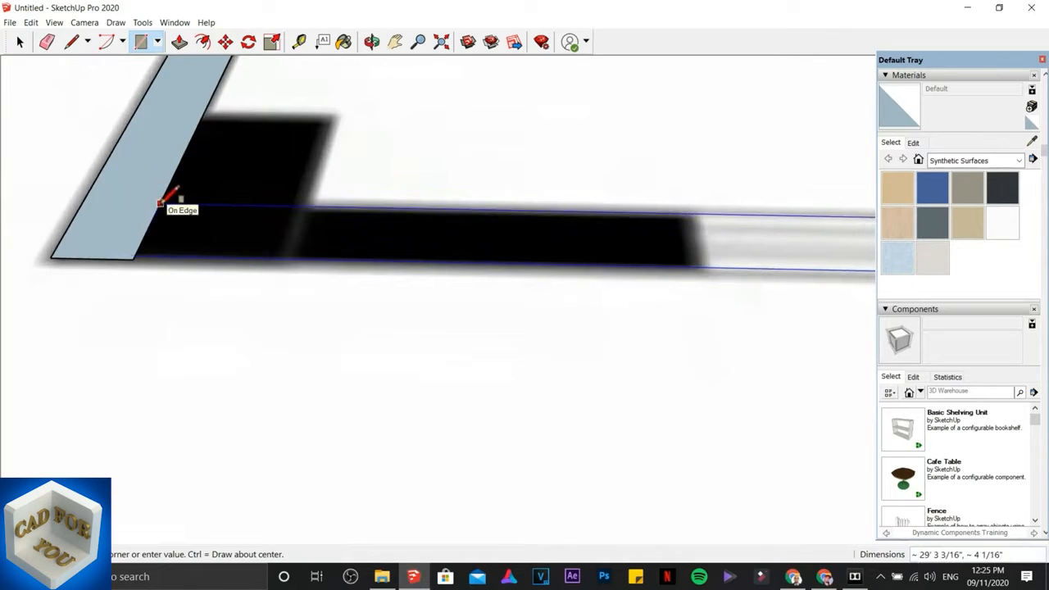
left_click(84, 197)
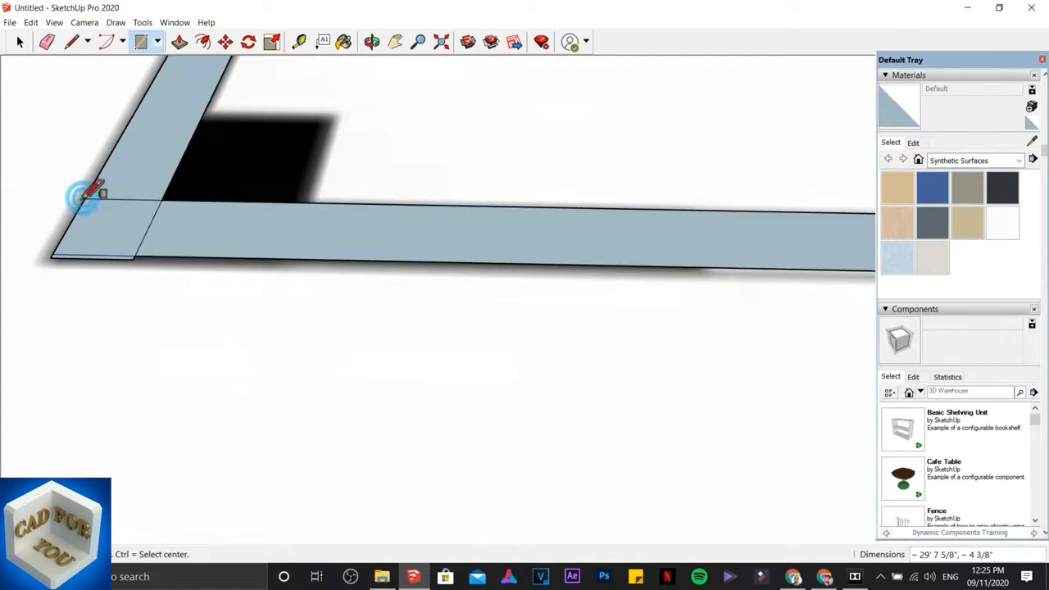
scroll(173, 297, "down", 3)
scroll(63, 277, "up", 3)
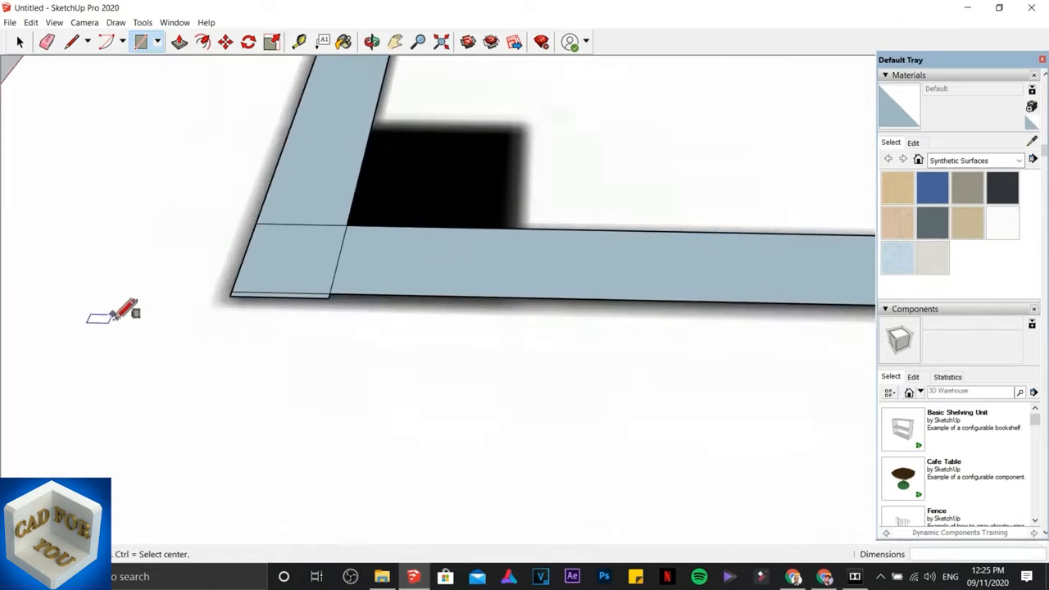
Step: Delete the overhanging strip and the overlapping inner edges where the two traced outer walls meet at the dining room corner
left_click(20, 41)
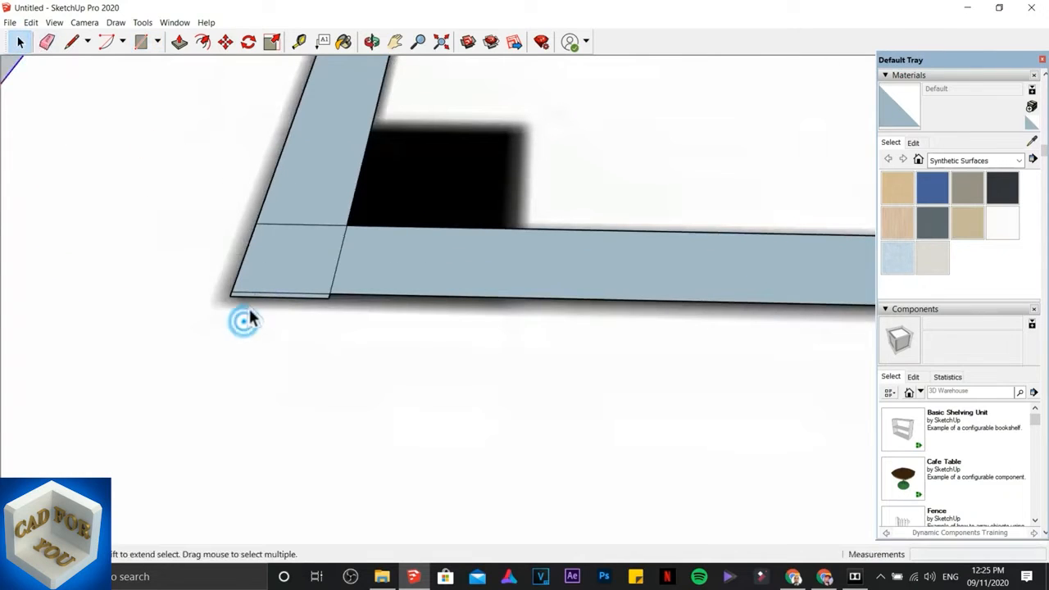
left_click(252, 298)
left_click(232, 302)
left_click(240, 298)
scroll(267, 319, "up", 3)
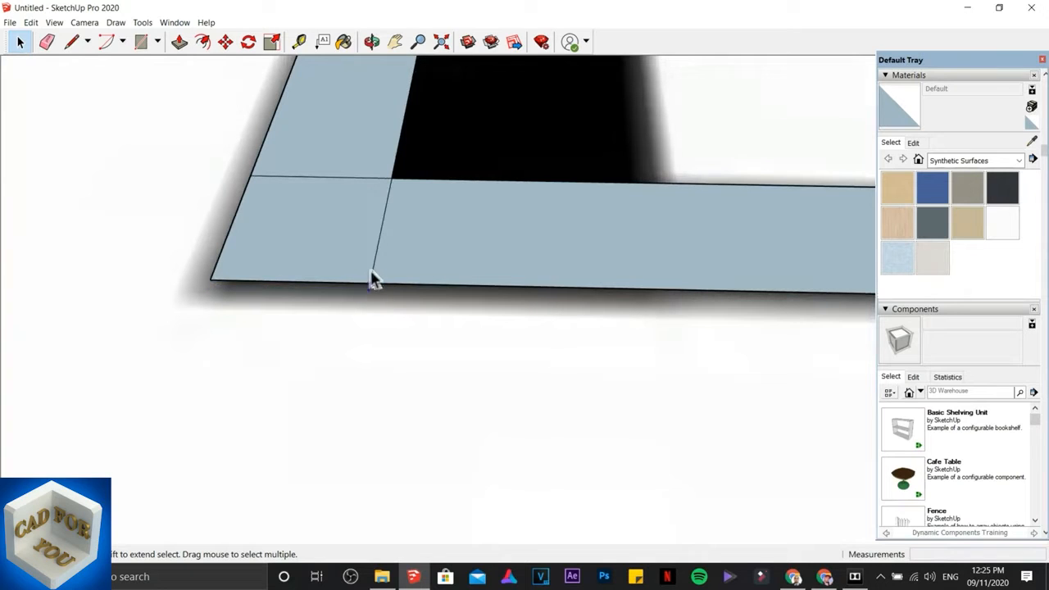
left_click(327, 173)
left_click(325, 176)
key("Delete")
scroll(394, 269, "down", 2)
Step: Trace the outer wall along Room 1, the bath and the veranda with a rectangle about 35' 2 9/16" by 5"
middle_click_drag(393, 272, 775, 351)
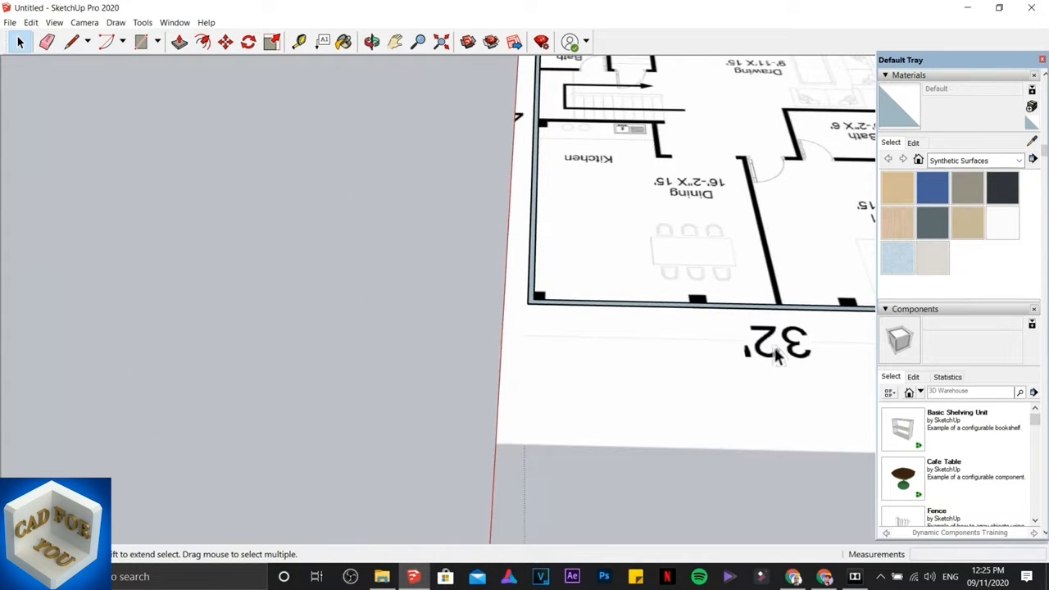
key("h")
left_click_drag(670, 226, 163, 258)
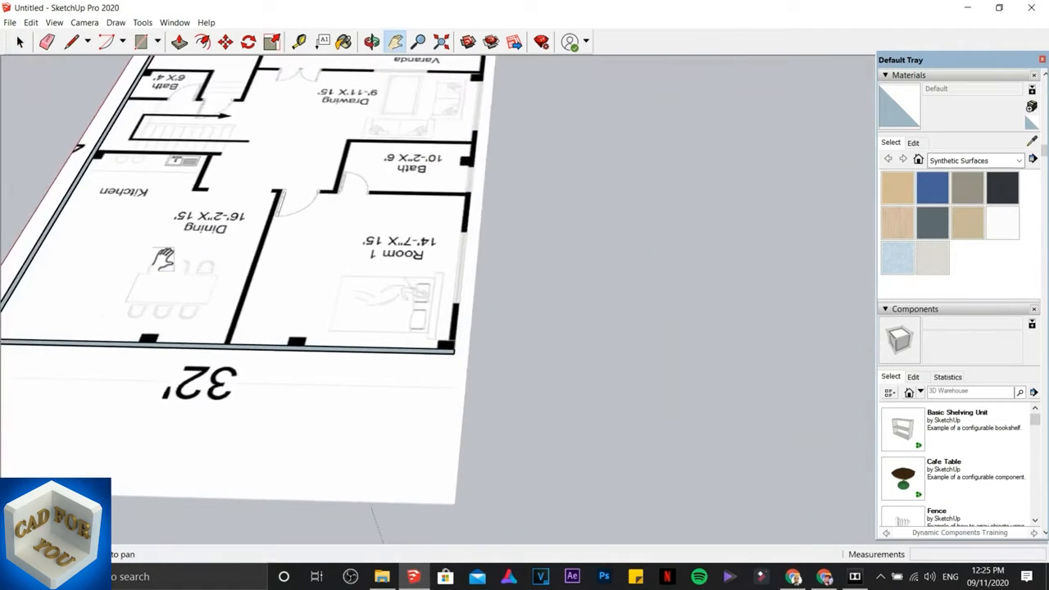
scroll(459, 353, "up", 6)
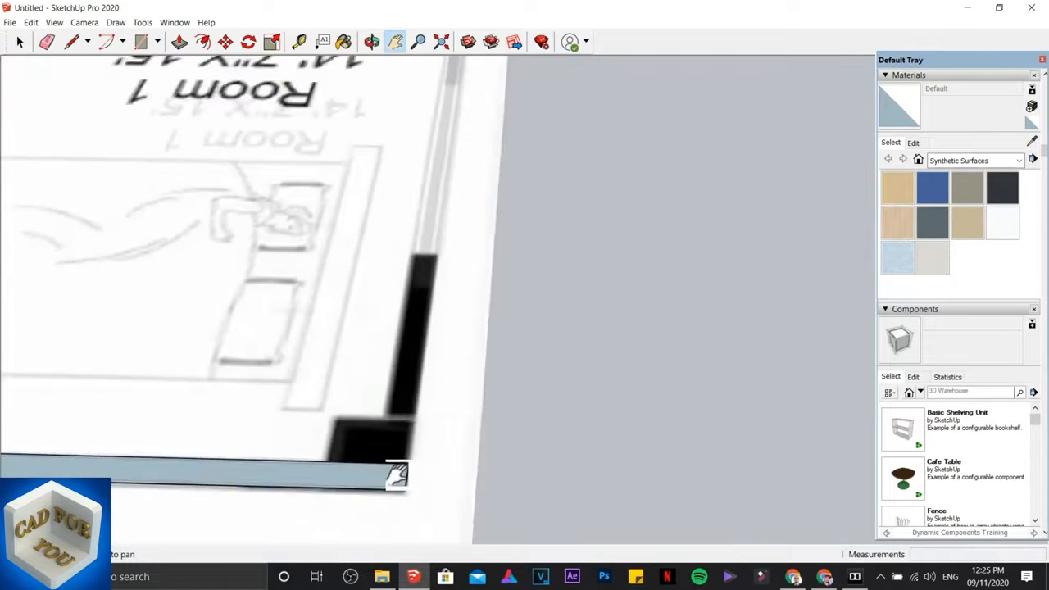
left_click(140, 41)
scroll(414, 469, "up", 1)
left_click(406, 485)
scroll(361, 463, "up", 1)
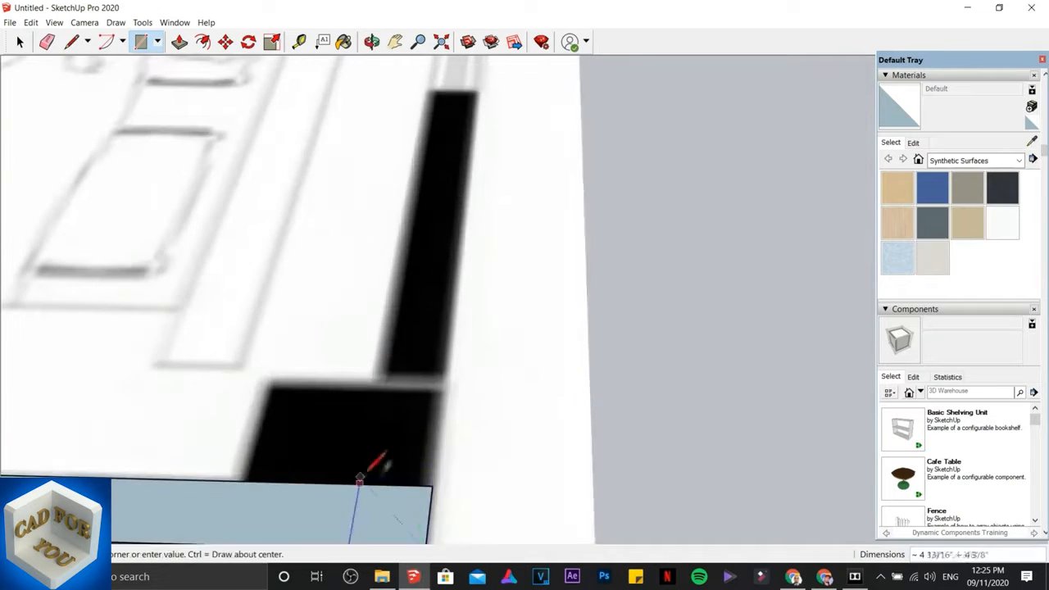
scroll(358, 469, "down", 1)
scroll(386, 402, "down", 3)
scroll(438, 105, "up", 3)
scroll(443, 75, "down", 3)
middle_click_drag(445, 82, 451, 211, "shift")
scroll(455, 147, "up", 4)
middle_click_drag(456, 139, 508, 93, "shift")
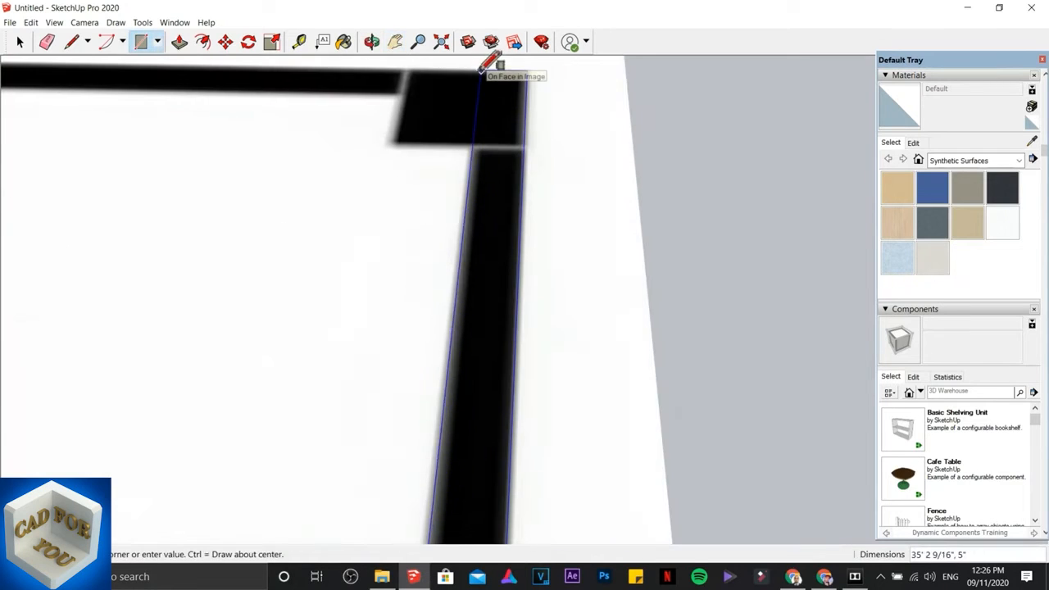
left_click(481, 71)
Step: Delete the overlapping edges at the Room 1 outer corner so the two walls form one face
scroll(504, 269, "down", 6)
middle_click_drag(471, 390, 492, 65, "shift")
scroll(496, 246, "down", 2)
middle_click_drag(496, 492, 511, 359, "shift")
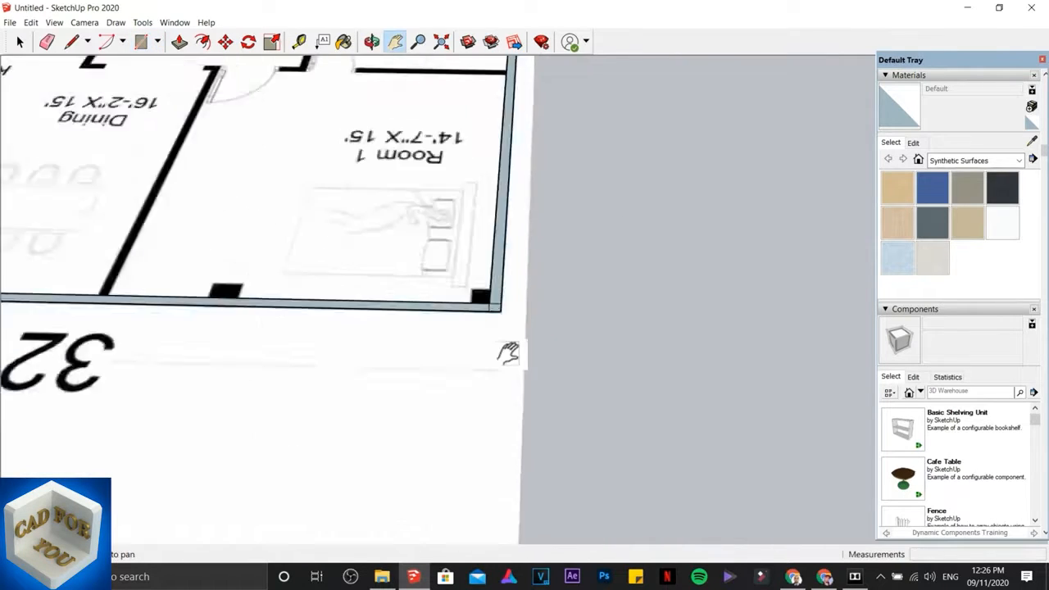
scroll(486, 287, "up", 5)
key("space")
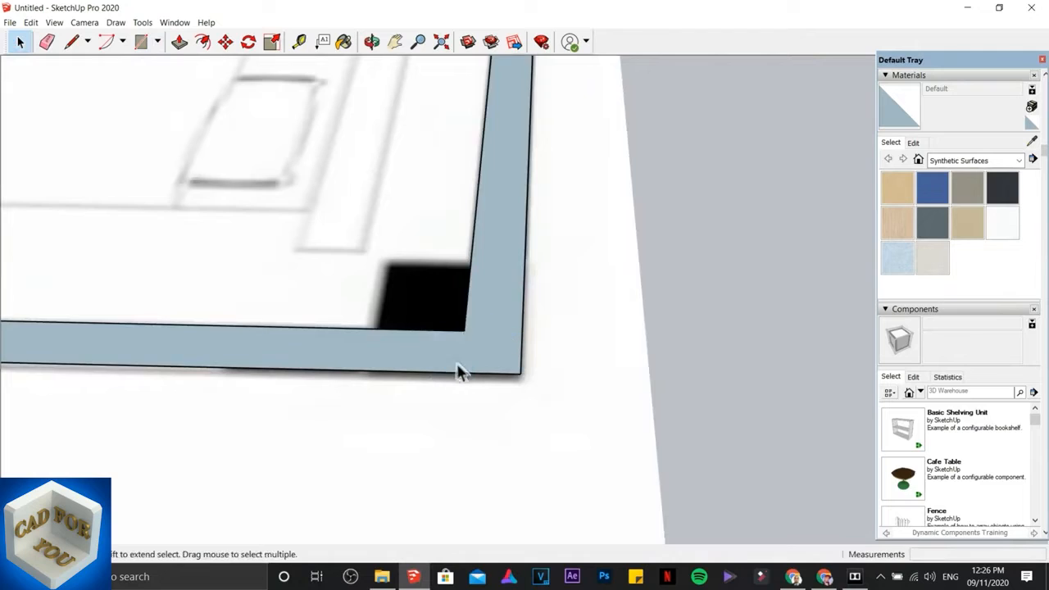
Step: Trace the wall between the drawing room and the veranda with a rectangle from the entrance opening to the outer wall
scroll(459, 352, "down", 8)
scroll(252, 146, "up", 2)
middle_click_drag(353, 331, 384, 454, "shift")
scroll(517, 141, "up", 4)
middle_click_drag(492, 250, 415, 246, "shift")
scroll(461, 299, "up", 5)
scroll(450, 302, "down", 2)
scroll(422, 343, "up", 2)
left_click(143, 42)
scroll(74, 319, "up", 4)
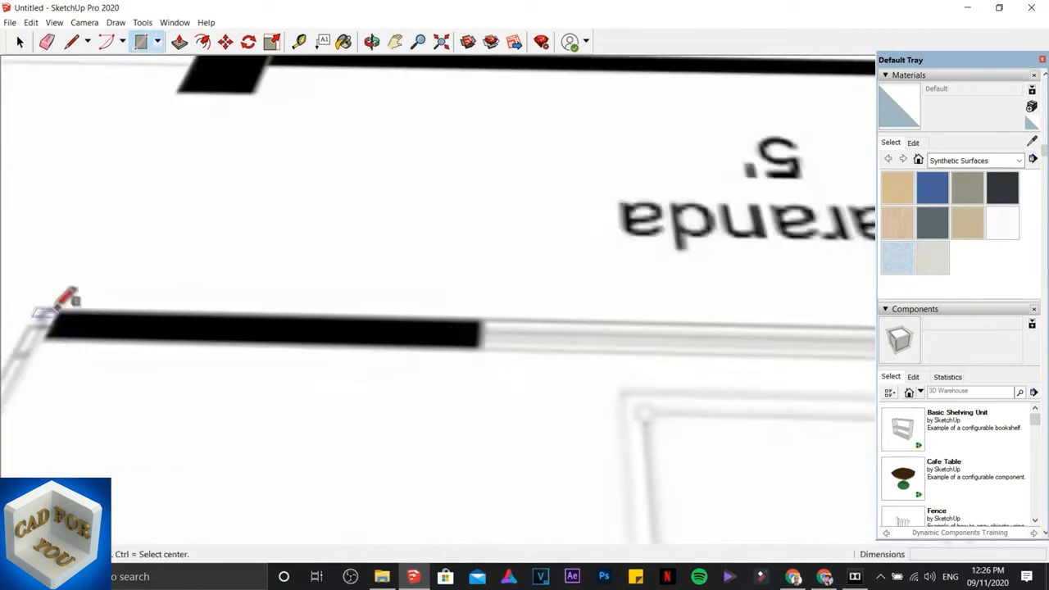
left_click(59, 313)
scroll(565, 334, "down", 3)
middle_click_drag(813, 342, 438, 391, "shift")
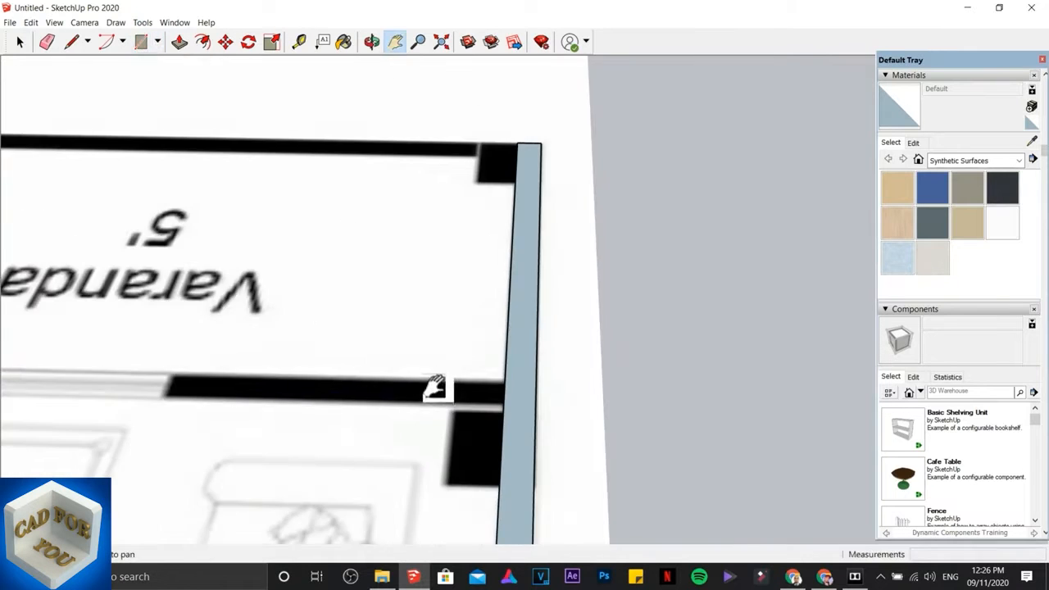
scroll(488, 388, "up", 3)
left_click(518, 402)
scroll(522, 397, "up", 1)
key("space")
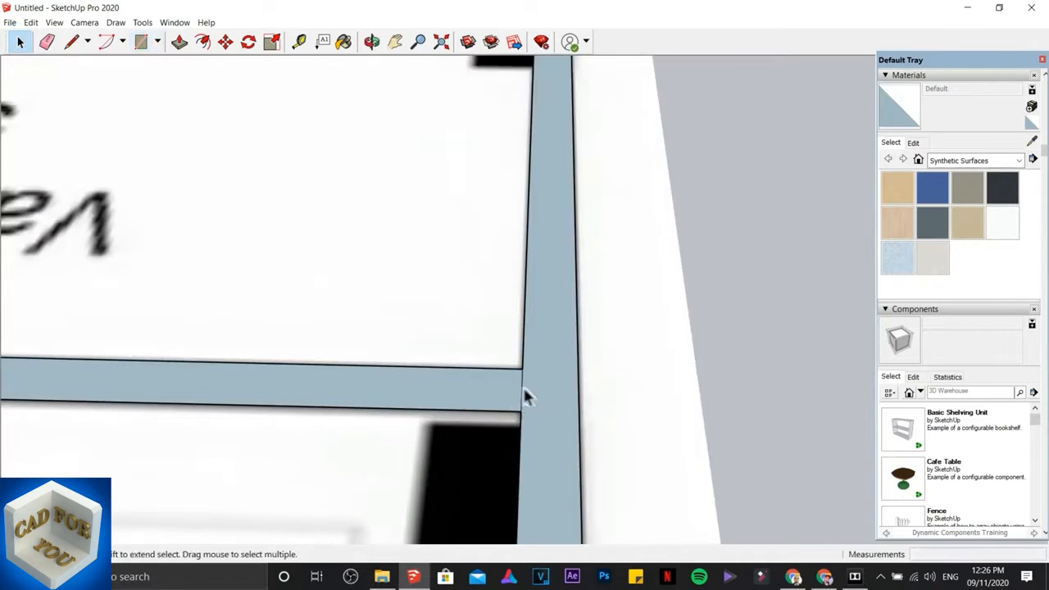
Step: Trace the veranda's front wall with a rectangle about 13' 8" long, from the outer wall's end to the column at the entrance steps
scroll(530, 401, "down", 3)
scroll(384, 215, "down", 2)
middle_click_drag(383, 214, 623, 368, "shift")
scroll(533, 352, "up", 1)
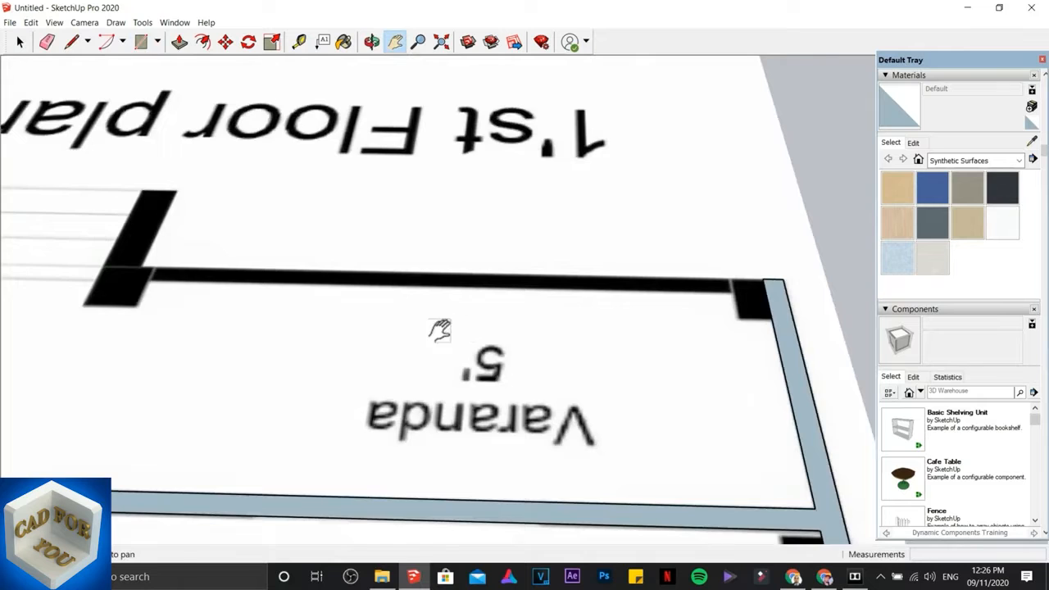
key("r")
scroll(761, 287, "up", 3)
left_click(779, 271)
scroll(38, 274, "down", 3)
scroll(98, 323, "up", 3)
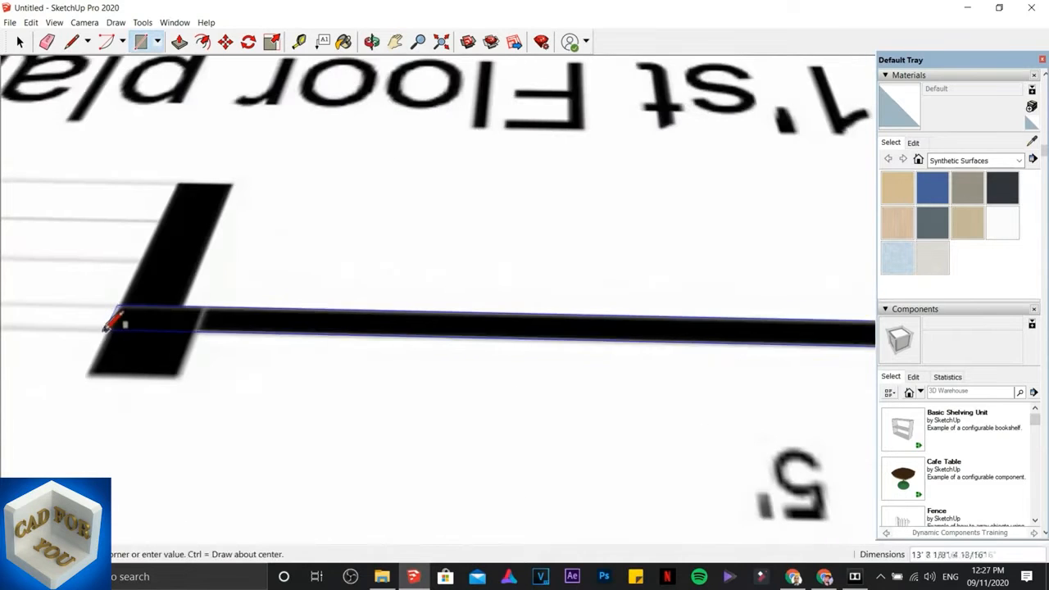
left_click(110, 328)
Step: Trace the wall beside the entrance steps with a rectangle about 3' 5 1/16" by 9 9/16", and cover the rest of its column with another
scroll(147, 340, "down", 3)
scroll(164, 258, "up", 3)
left_click(162, 260)
left_click(135, 469)
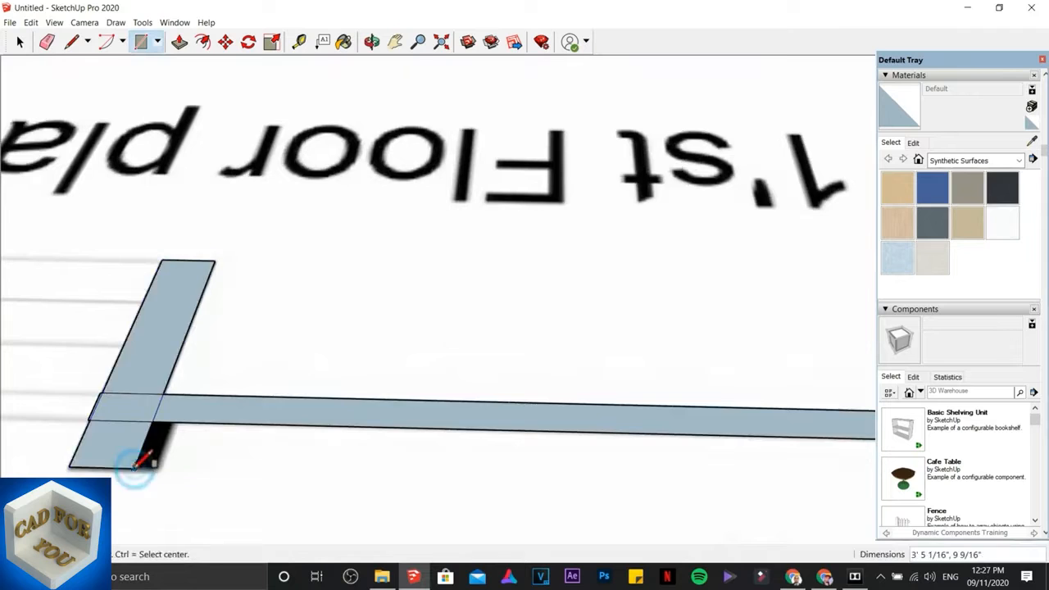
scroll(197, 401, "up", 3)
left_click(192, 402)
left_click(129, 473)
scroll(90, 426, "down", 3)
scroll(84, 344, "up", 3)
Step: Delete the dividing edges inside the column where the veranda's front wall meets the wall beside the steps
key("space")
scroll(74, 345, "up", 2)
left_click(102, 367)
left_click(270, 464)
key("Delete")
left_click(243, 483)
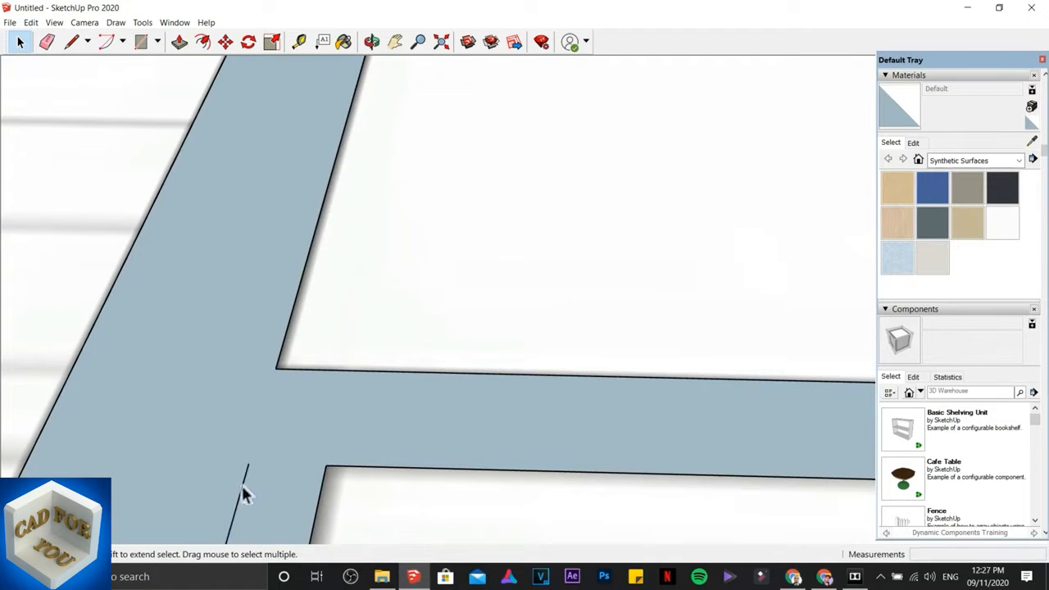
key("Delete")
Step: Trace the wall between the drawing room and the 10'-2" x 6' bath with a rectangle from the outer wall to the bath's inner corner
scroll(301, 488, "down", 5)
scroll(405, 433, "down", 3)
middle_click_drag(435, 438, 491, 262, "shift")
scroll(468, 456, "down", 3)
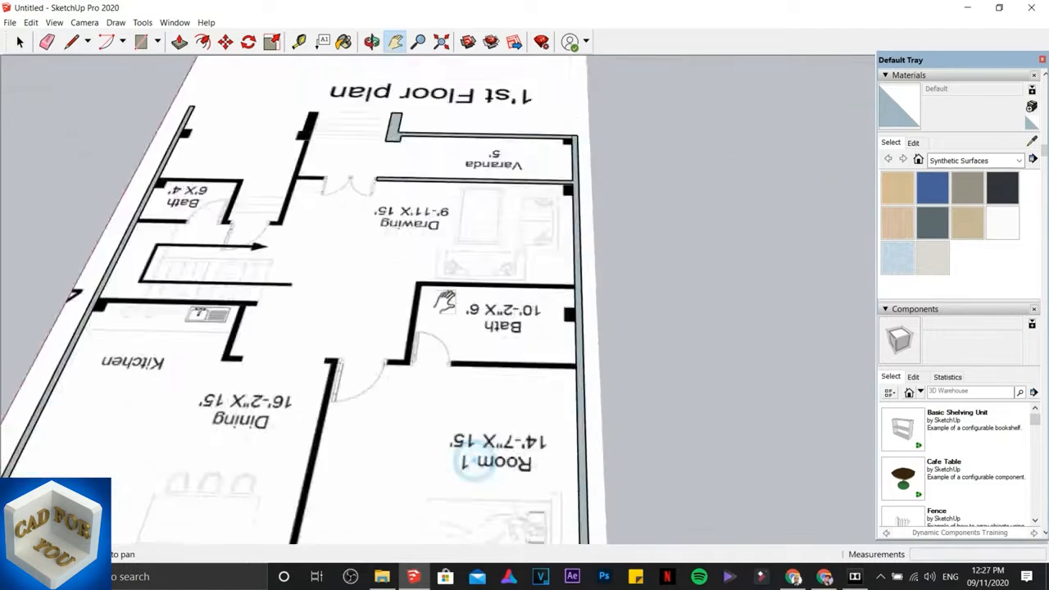
scroll(497, 300, "up", 4)
scroll(516, 277, "up", 2)
key("r")
left_click(792, 166)
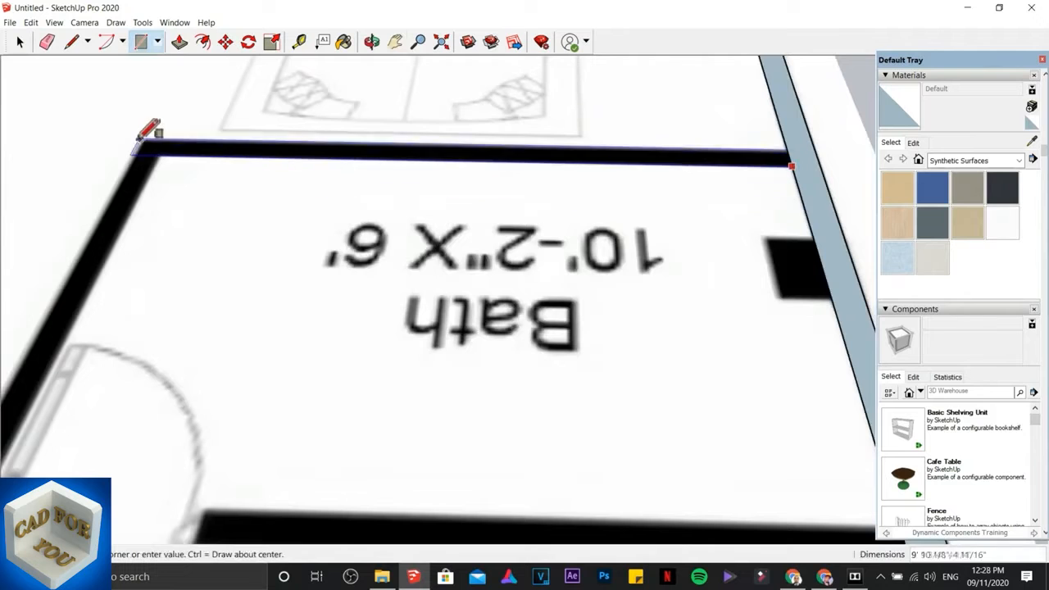
left_click(145, 141)
Step: Trace the bath's inner side wall beside its door, and the short wall stub at its end, with two rectangles
scroll(141, 209, "down", 3)
middle_click_drag(102, 276, 437, 292, "shift")
scroll(437, 270, "up", 4)
left_click(140, 41)
left_click(432, 92)
scroll(401, 537, "down", 1)
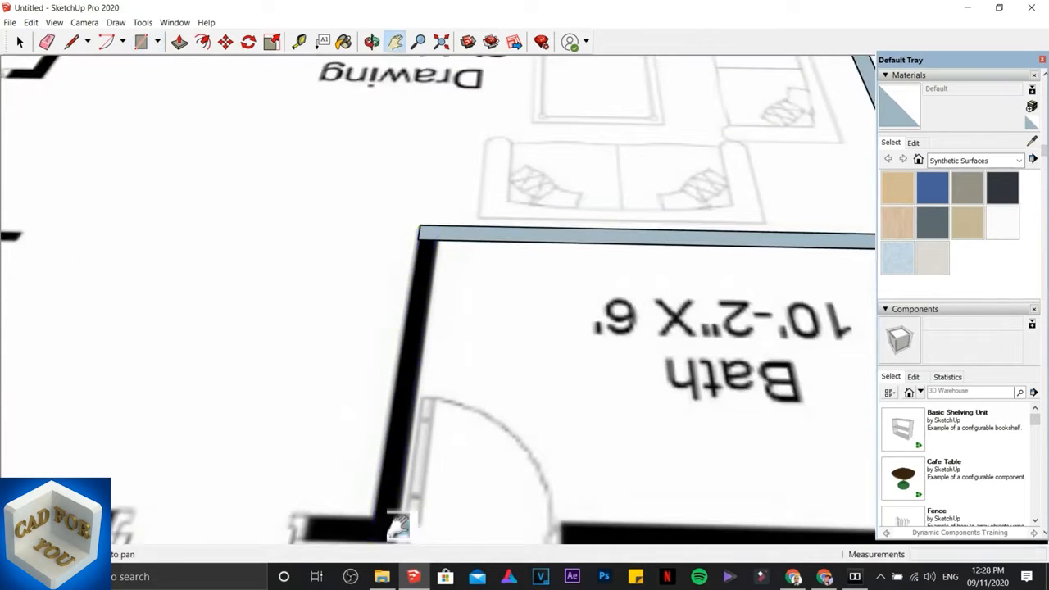
scroll(426, 438, "up", 5)
left_click(423, 425)
left_click(364, 372)
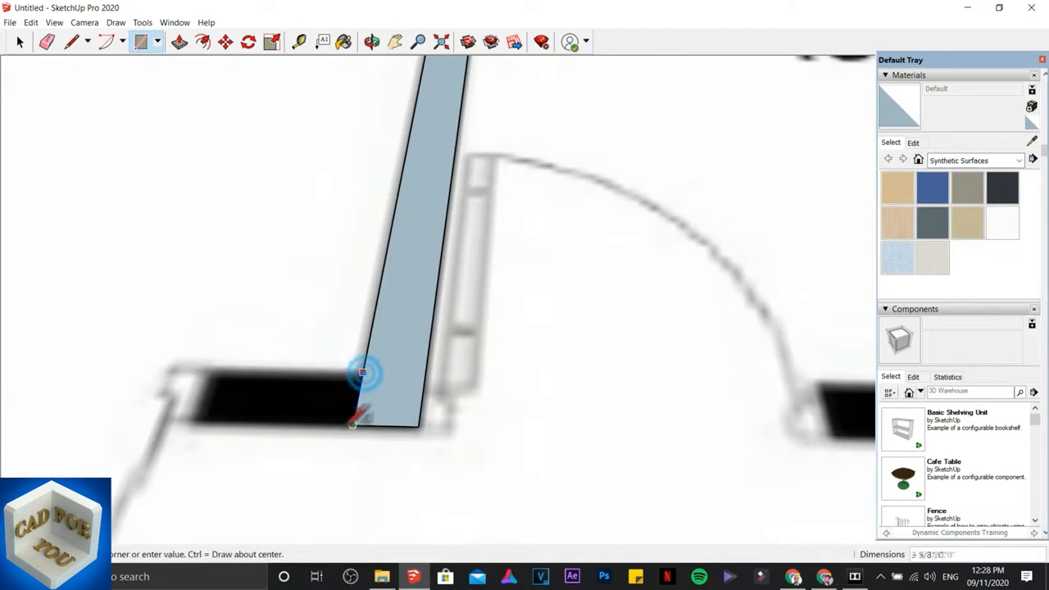
left_click(199, 414)
Step: Trace the wall between the bath and Room 1 with a rectangle from the outer wall across the door opening to the bath's side wall
scroll(339, 421, "down", 5)
scroll(775, 414, "up", 5)
scroll(783, 410, "up", 2)
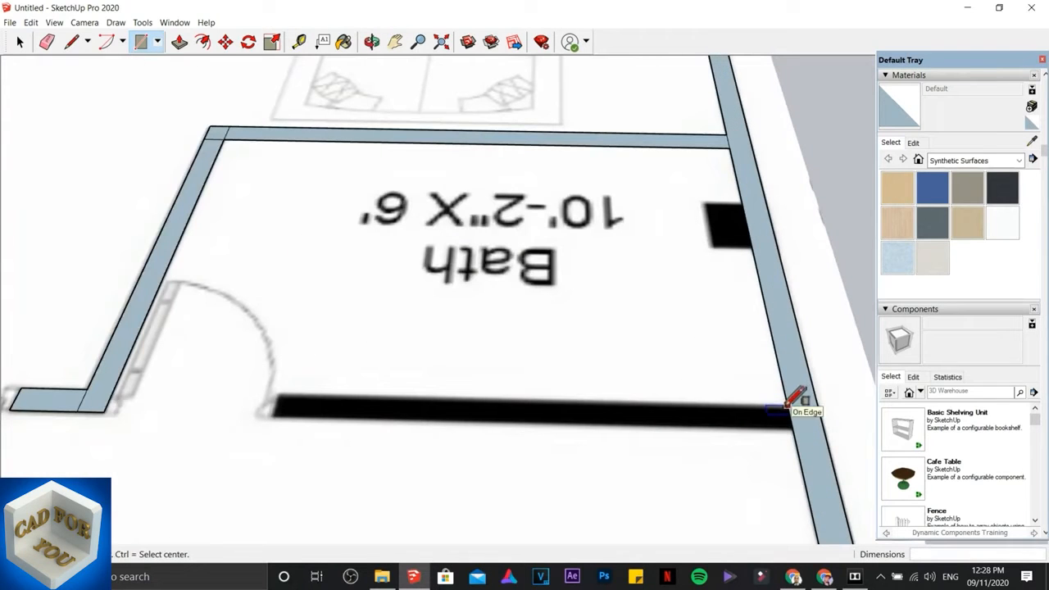
left_click(787, 405)
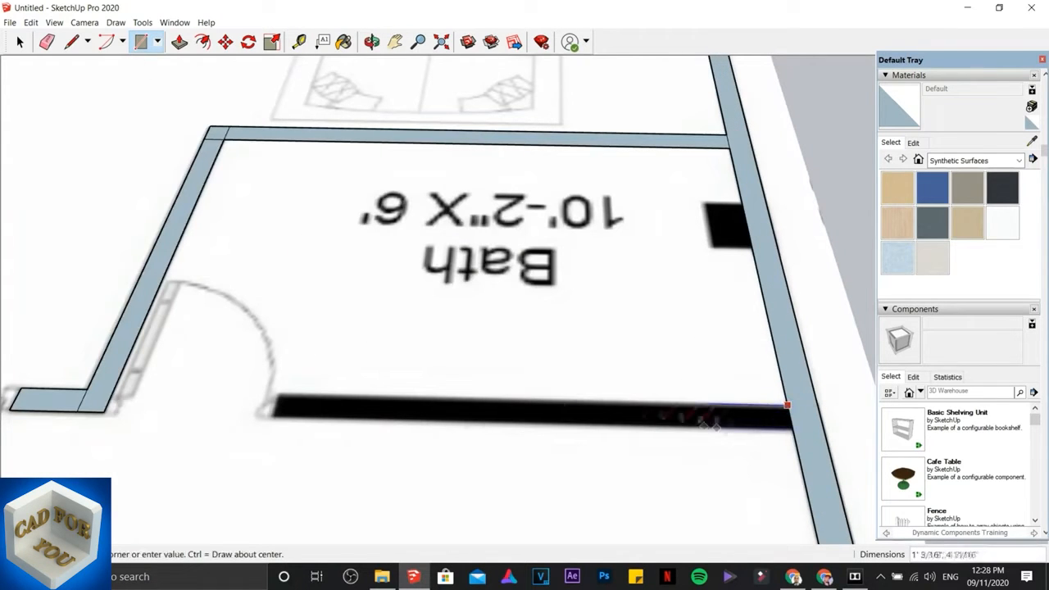
scroll(115, 410, "up", 3)
left_click(112, 391)
Step: Delete the bath's floor face and the dividing edges where its walls join
scroll(525, 386, "down", 4)
left_click(20, 41)
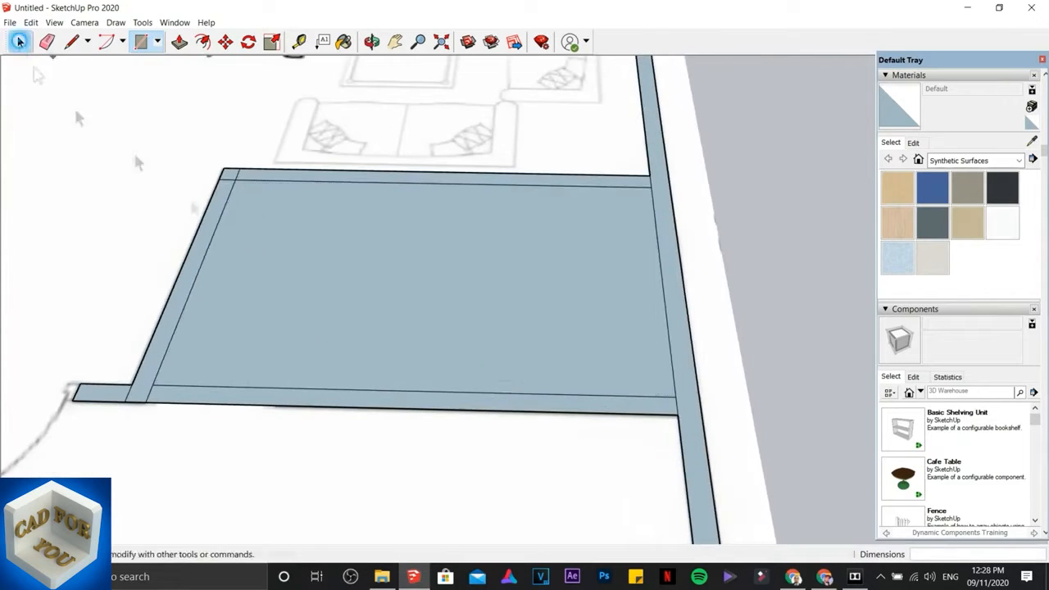
left_click(317, 319)
key("Delete")
scroll(132, 375, "up", 3)
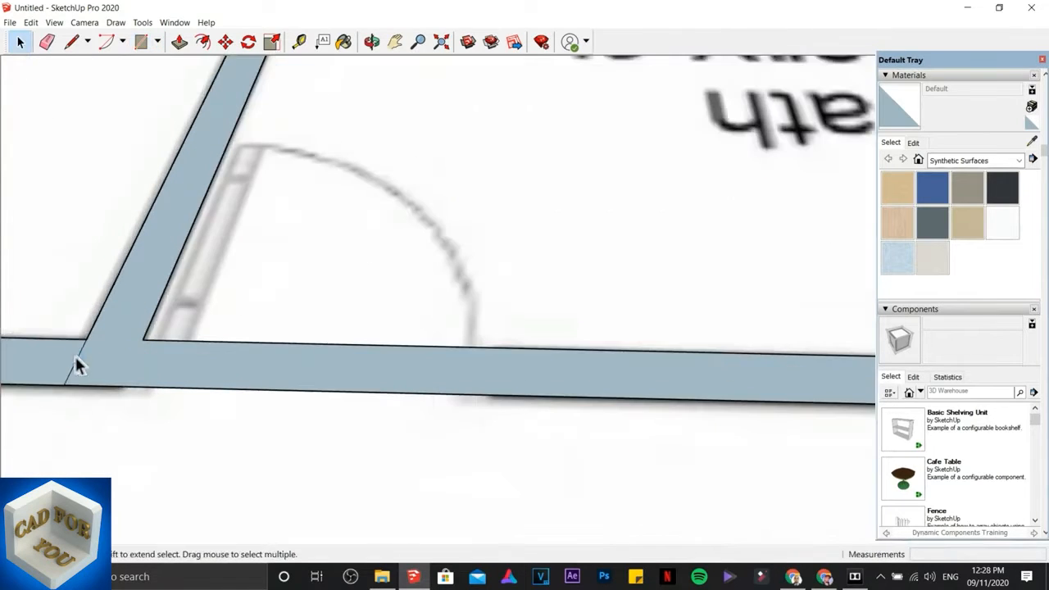
scroll(253, 421, "down", 4)
scroll(382, 380, "up", 5)
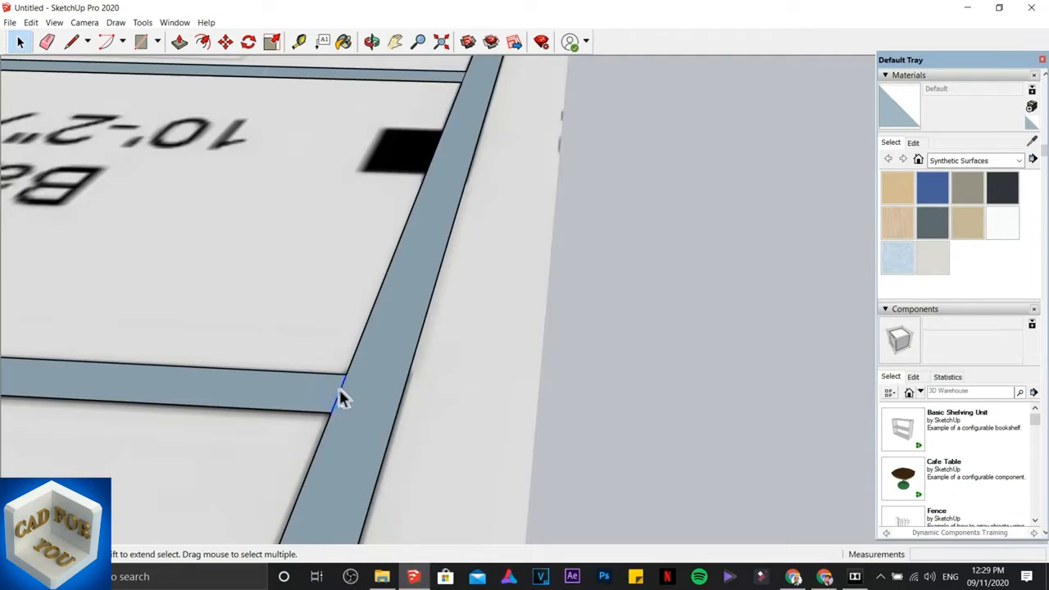
Step: Trace the wall between the dining room and Room 1 with a rectangle about 14' 3 5/16" by 4 1/4", starting at the 32' outer wall
scroll(343, 400, "down", 4)
mouse_move(213, 427)
middle_mouse_down()
mouse_move(271, 377)
mouse_move(230, 259)
middle_mouse_up()
scroll(246, 311, "up", 3)
key("r")
scroll(234, 410, "up", 4)
left_click(188, 457)
scroll(188, 456, "up", 2)
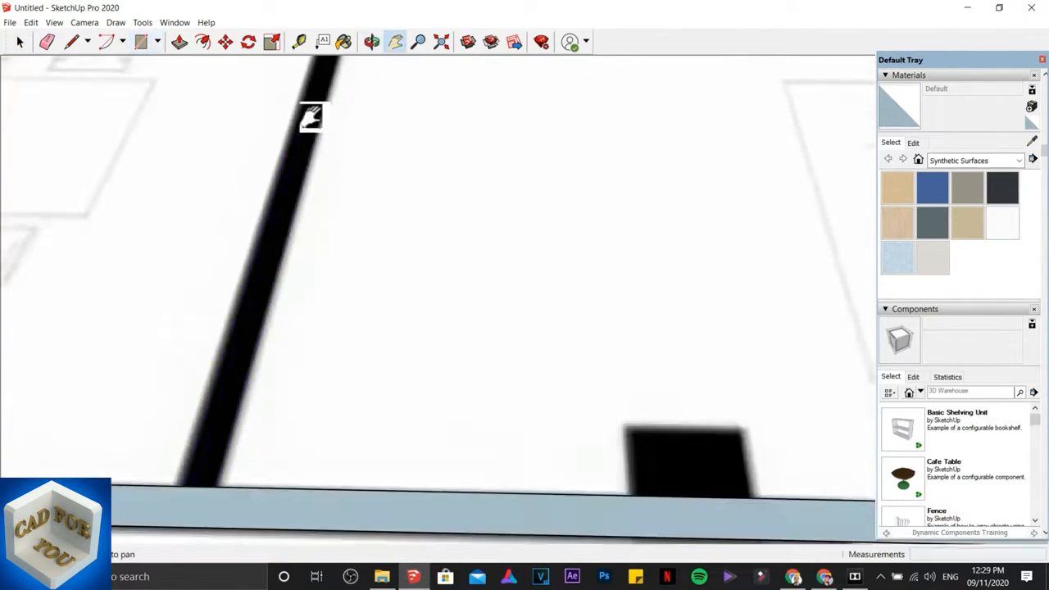
scroll(307, 246, "down", 3)
scroll(355, 227, "up", 4)
left_click(336, 223)
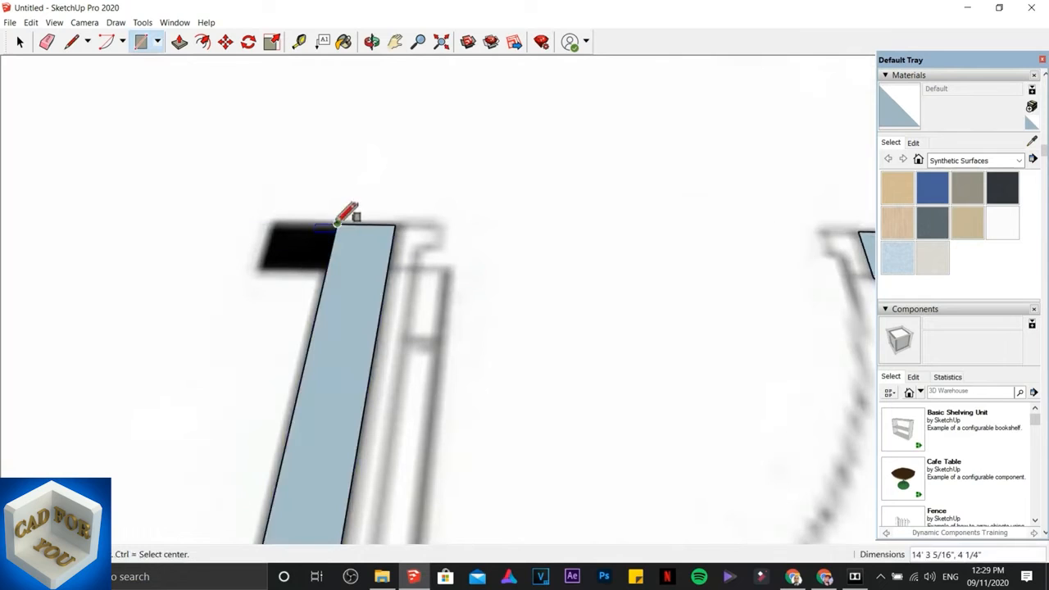
Step: Delete the Room 1 floor face and clean up the dividing edges in the wall across its door opening
scroll(261, 265, "down", 2)
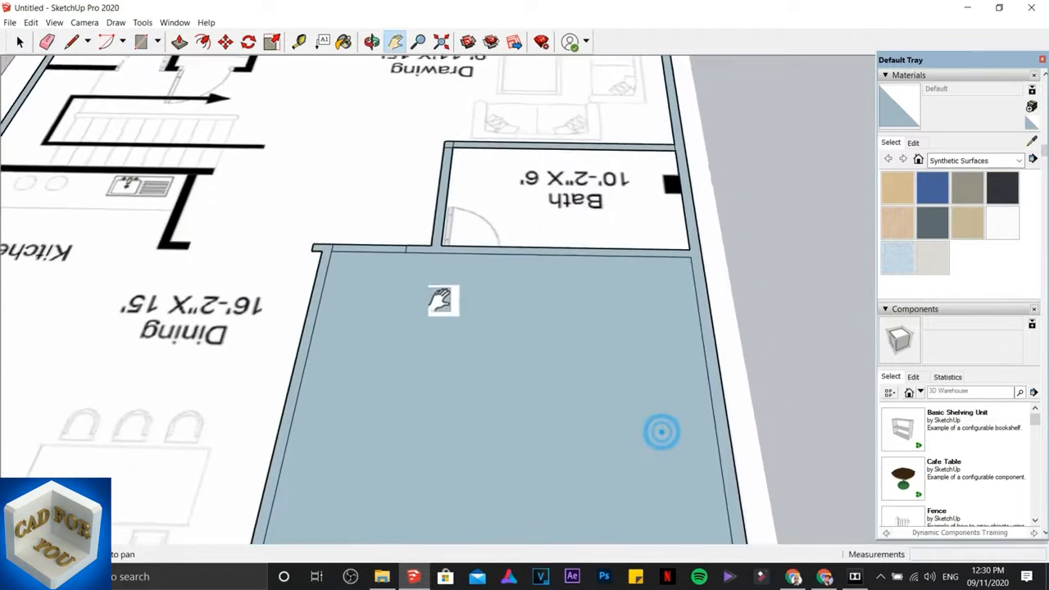
scroll(443, 301, "up", 3)
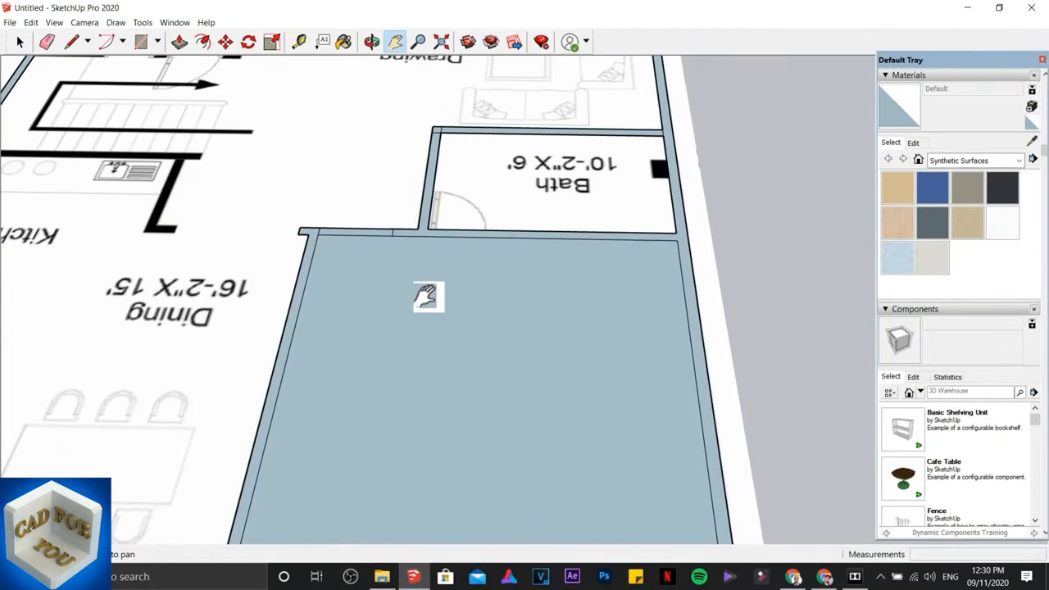
left_click(375, 359)
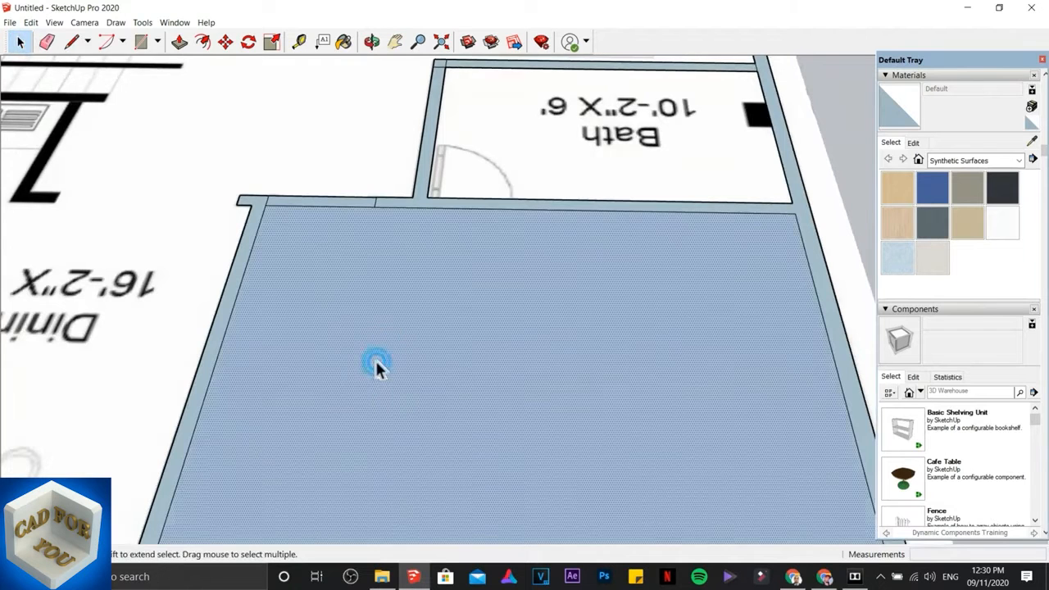
scroll(374, 358, "down", 2)
key("Delete")
scroll(404, 266, "up", 4)
scroll(405, 273, "up", 3)
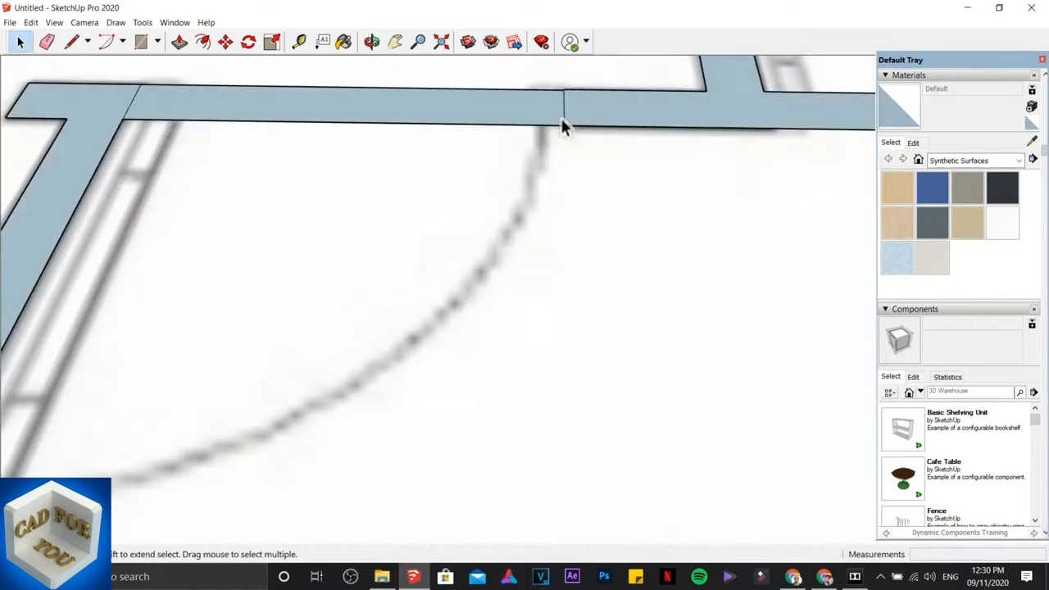
scroll(435, 127, "down", 2)
scroll(210, 143, "down", 2)
scroll(211, 142, "down", 3)
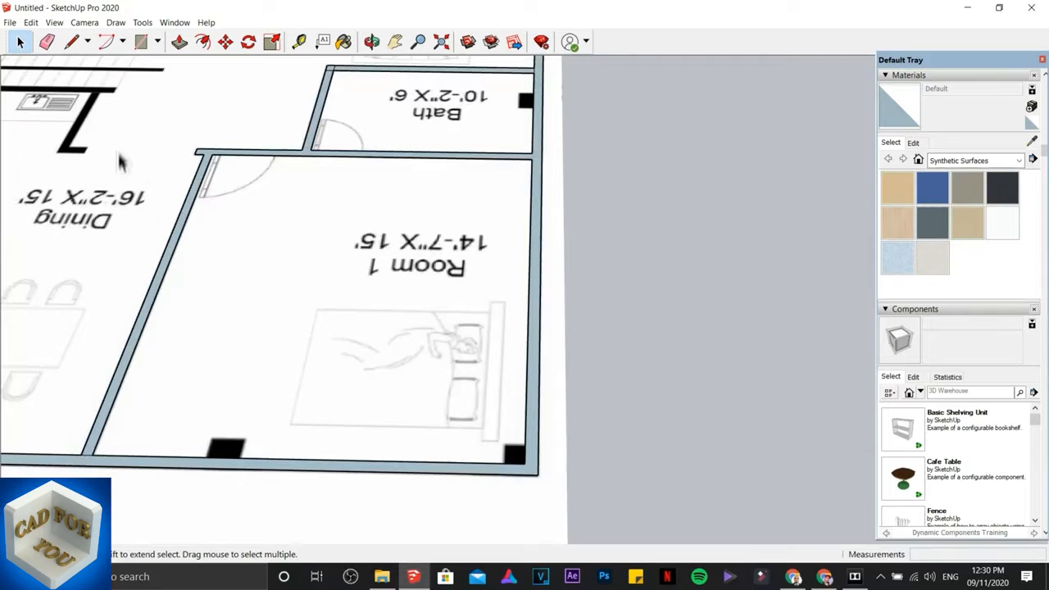
Step: Trace the wall between the kitchen and the staircase with a rectangle from the outer wall to its free end
scroll(287, 238, "up", 3)
left_click(141, 41)
scroll(106, 200, "up", 3)
left_click(95, 204)
left_click(824, 239)
Step: Trace the kitchen's side wall beside the sink and its short return, about 9 7/8" by 4 1/4", with rectangles
scroll(820, 239, "up", 5)
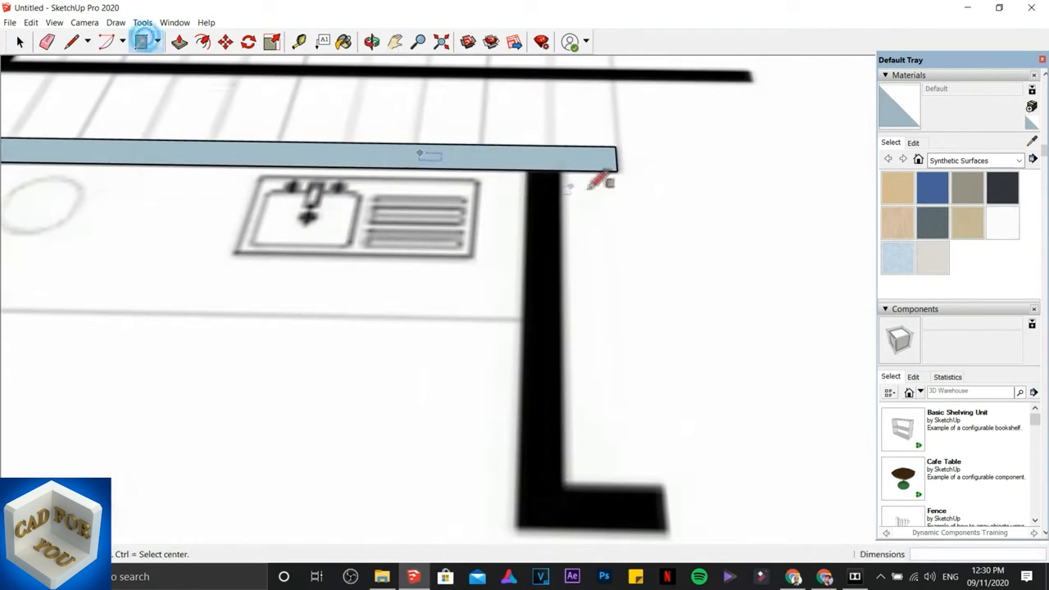
left_click(563, 526)
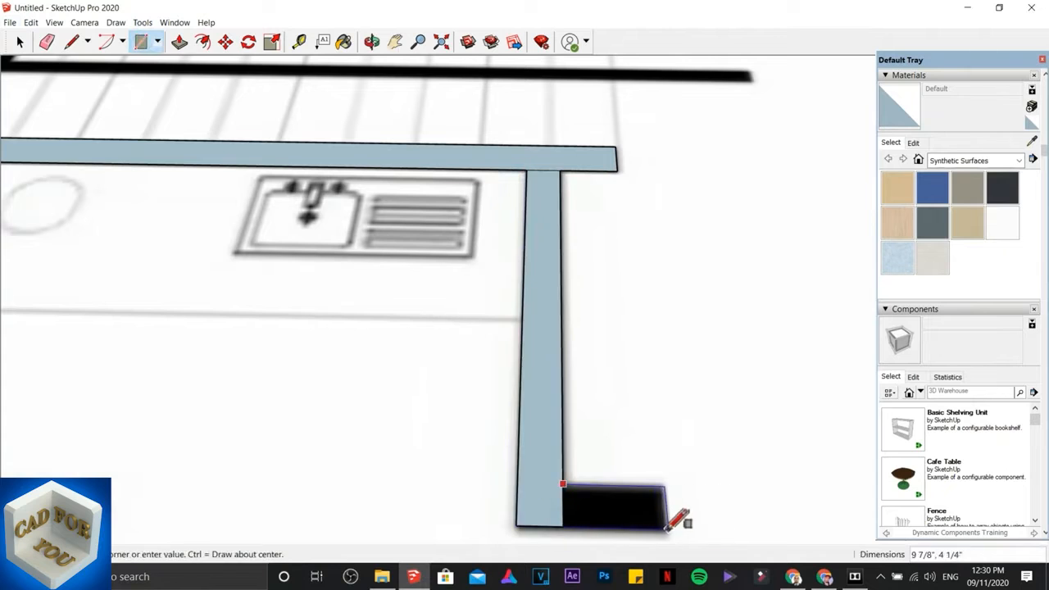
scroll(679, 522, "up", 3)
left_click(666, 525)
key("space")
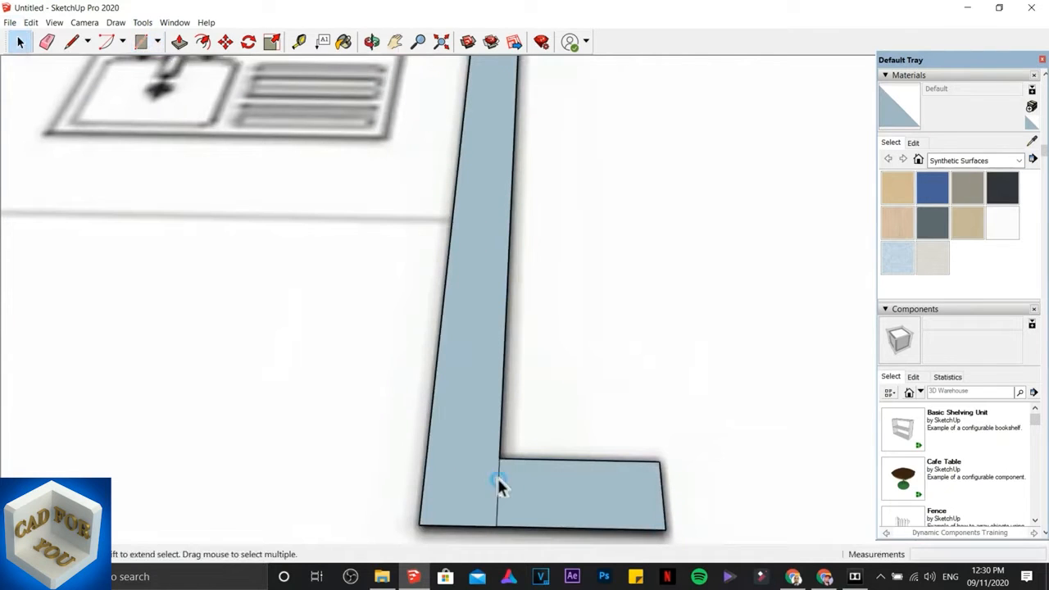
Step: Remove the dividing edges where the kitchen's side wall meets its short return and the staircase wall
scroll(348, 404, "down", 2)
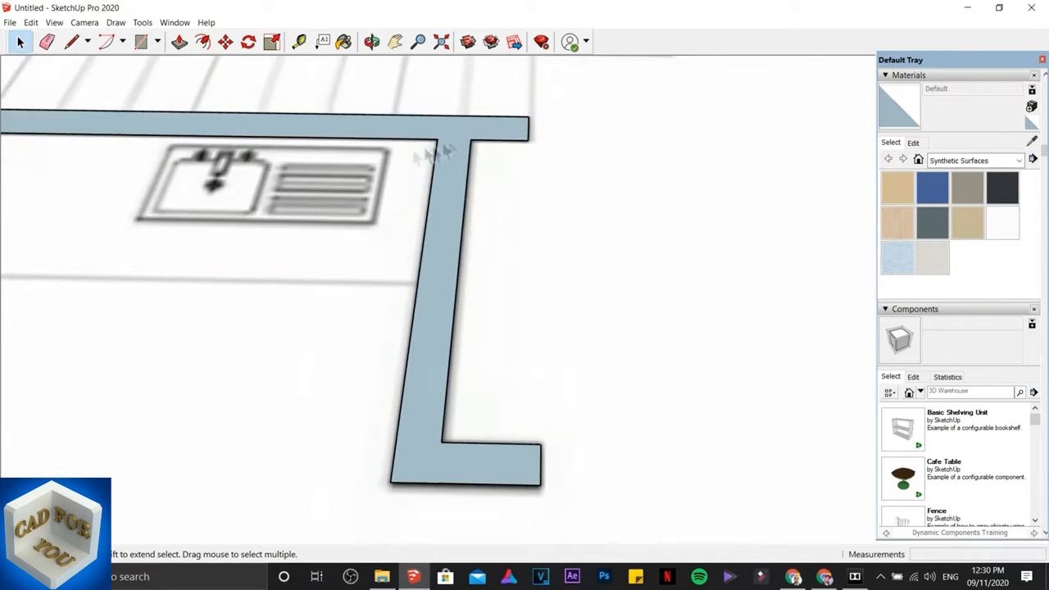
scroll(234, 181, "down", 5)
scroll(103, 164, "up", 7)
middle_click_drag(102, 164, 107, 83, "shift")
key("space")
scroll(376, 295, "down", 6)
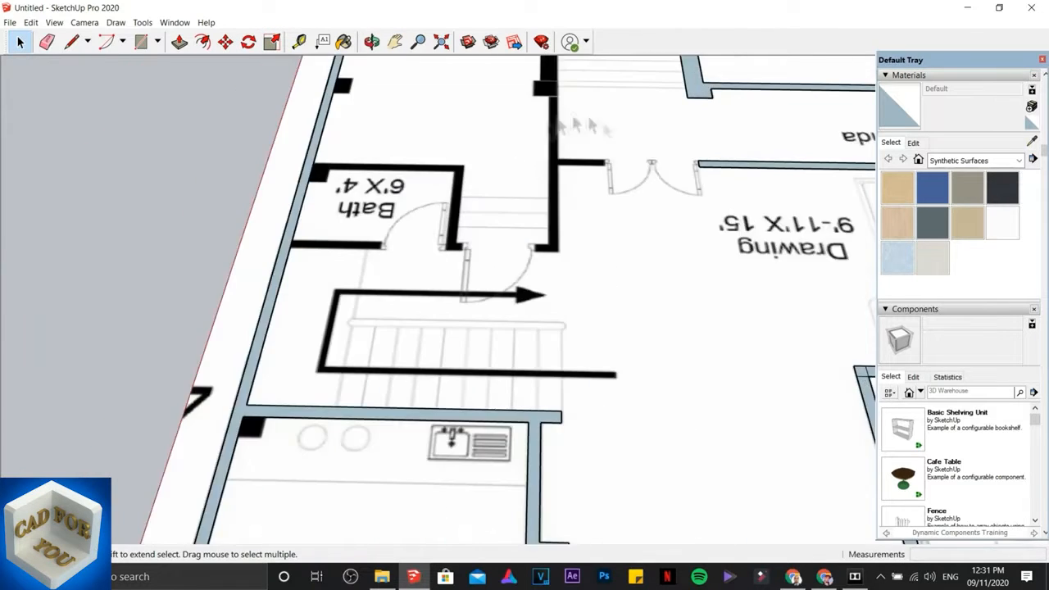
Step: Trace the thick wall beside the entrance steps with a 3' 4 3/4" by 8 5/8" rectangle and add its side pillar
middle_click_drag(492, 139, 529, 303, "shift")
scroll(528, 303, "up", 2)
left_click(157, 41)
left_click(164, 65)
scroll(586, 182, "up", 3)
left_click(551, 168)
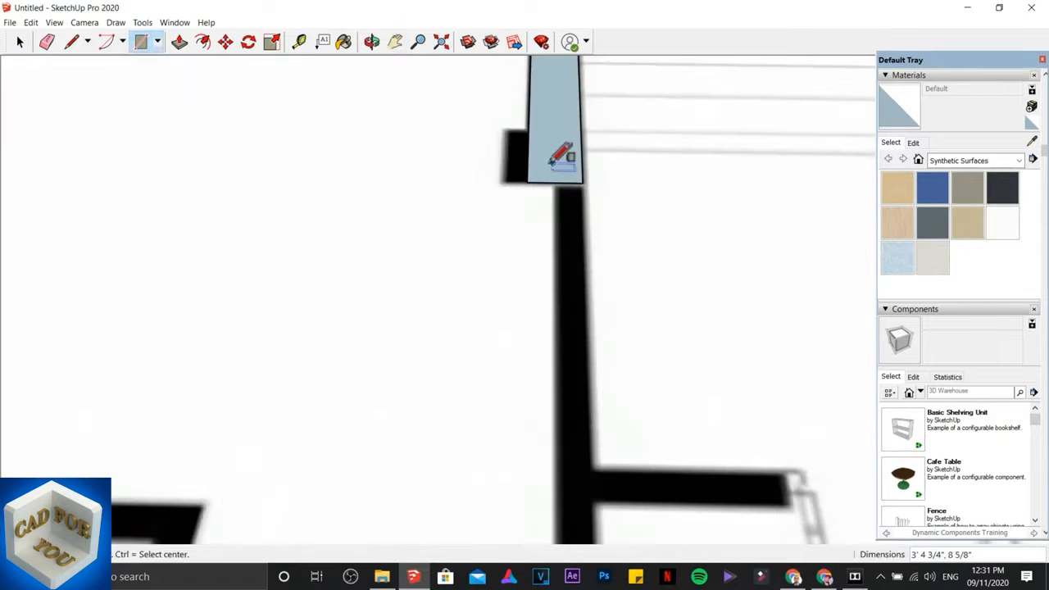
left_click(555, 184)
scroll(571, 188, "down", 4)
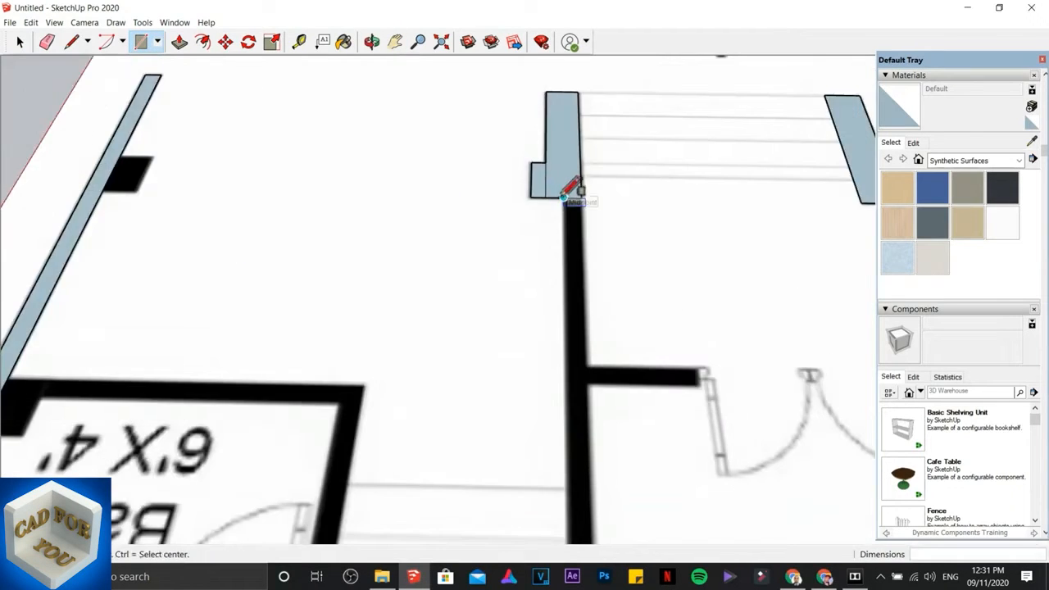
Step: Trace the long wall from the entrance pillar to the passage door with a rectangle about 8' 10 3/4" by 4 5/16"
scroll(564, 484, "up", 3)
left_click(591, 479)
scroll(590, 478, "down", 4)
key("ctrl+z")
scroll(567, 187, "up", 6)
left_click(543, 99)
scroll(597, 356, "down", 4)
scroll(588, 513, "up", 5)
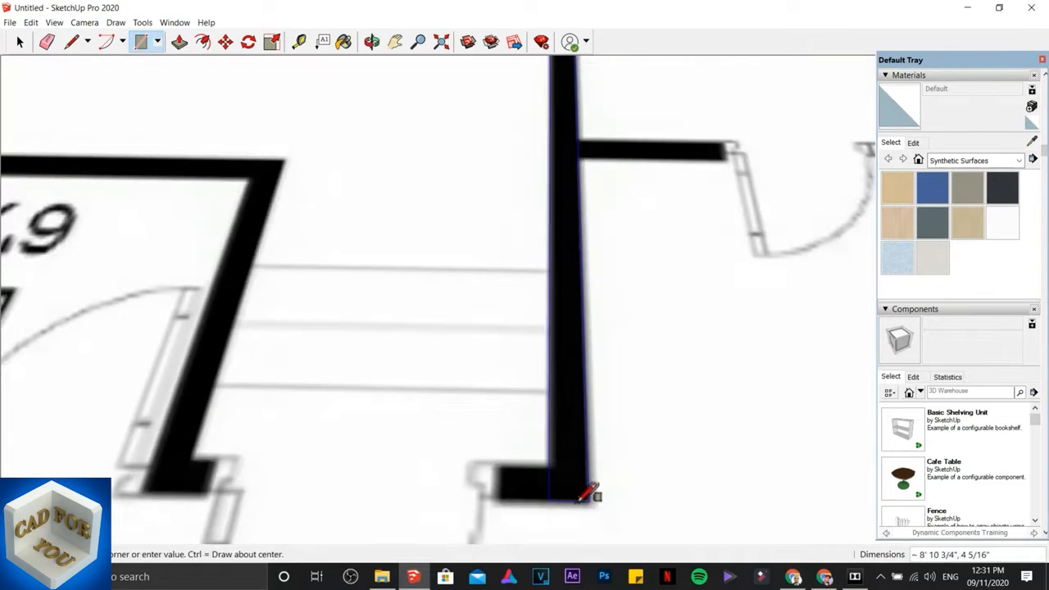
Step: Trace the wall from the passage door corner past the 6'x4' bath to the outer wall, including a section about 5' 7 3/8" by 4 3/8"
left_click(142, 491)
scroll(142, 490, "down", 5)
scroll(106, 435, "up", 4)
left_click(526, 431)
scroll(113, 447, "up", 3)
left_click(119, 441)
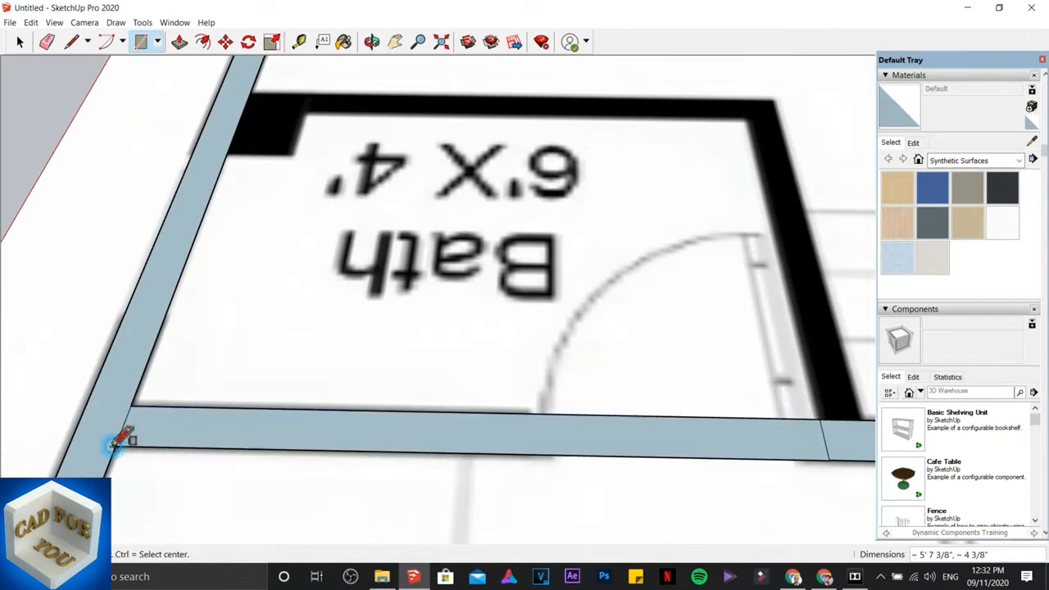
Step: Trace the 6'x4' bath's door-side wall and its opposite long wall, the latter about 5' 7 3/8" by 4 1/16", with rectangles
scroll(120, 441, "down", 3)
left_click(550, 425)
scroll(564, 197, "up", 3)
left_click(597, 197)
scroll(501, 305, "down", 3)
scroll(670, 211, "up", 3)
left_click(657, 220)
left_click(328, 221)
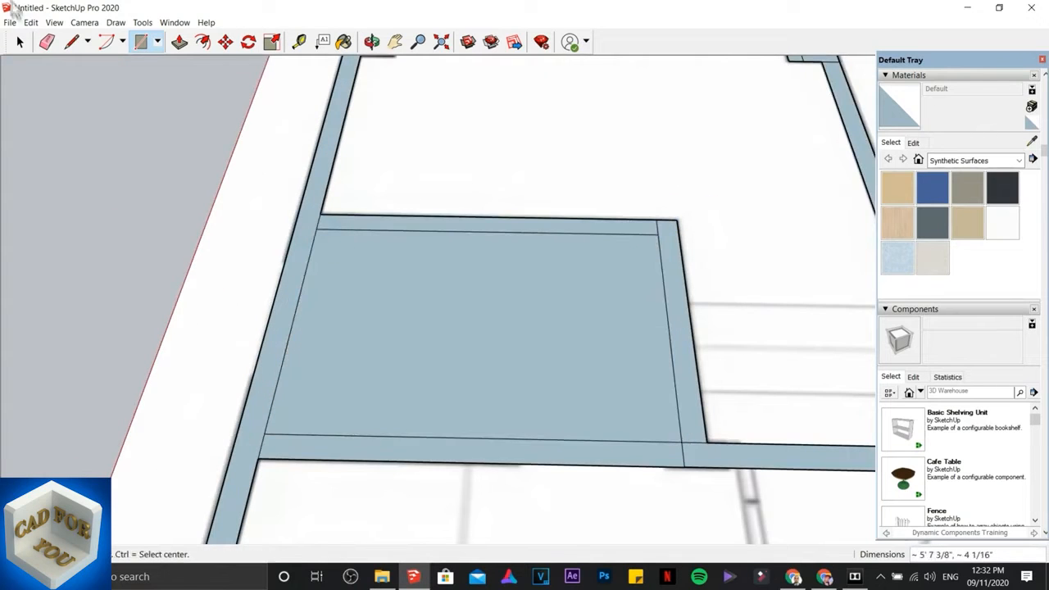
Step: Delete the 6'x4' bath's floor face and the dividing edges at its wall junctions
key("space")
left_click(401, 259)
key("Delete")
left_click(692, 441)
key("Delete")
left_click(262, 447)
key("Delete")
scroll(456, 452, "down", 3)
Step: Delete the remaining dividing edges along the long passage wall, including its corner by the door
scroll(629, 494, "up", 3)
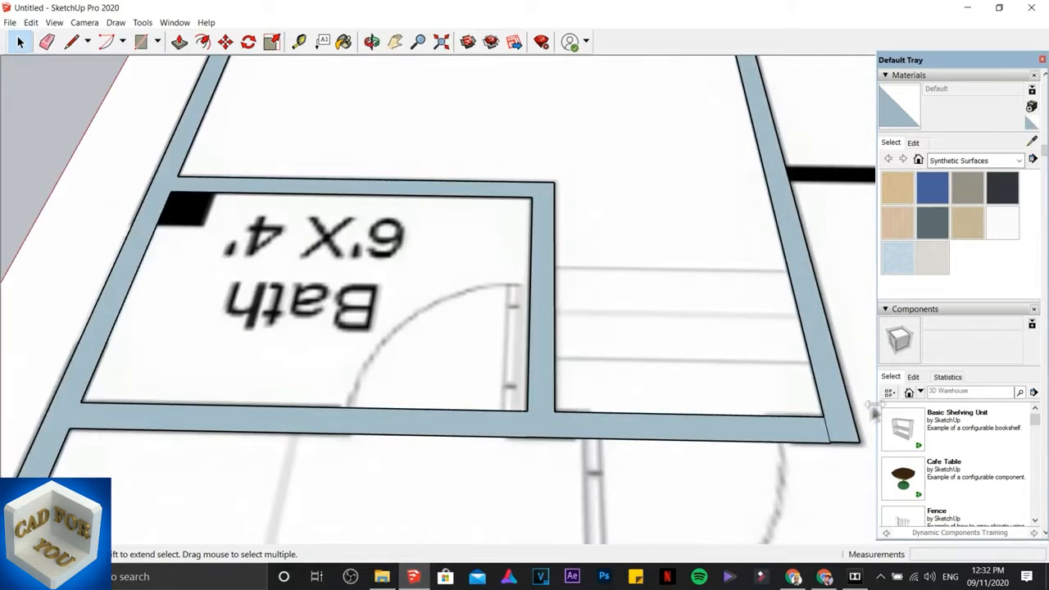
scroll(757, 187, "down", 3)
scroll(732, 200, "up", 5)
left_click(732, 200)
left_click(818, 256)
key("Delete")
scroll(778, 288, "down", 6)
Step: Trace the wall between the veranda and drawing room with a rectangle across the double door to the passage wall
scroll(800, 389, "up", 3)
middle_click_drag(822, 393, 579, 351, "shift")
scroll(743, 244, "up", 2)
middle_click_drag(743, 244, 723, 247, "shift")
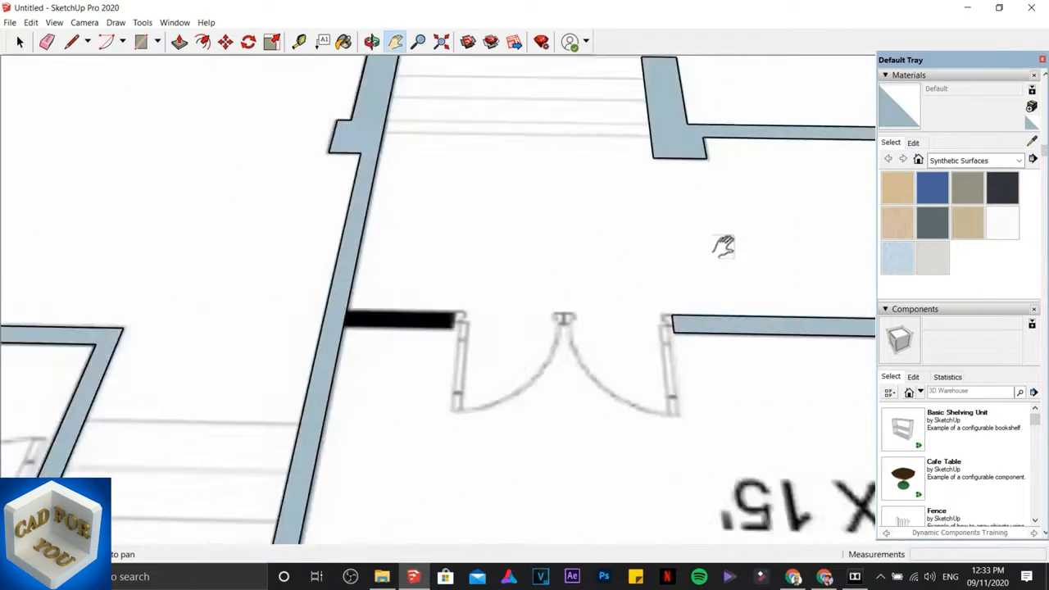
scroll(723, 247, "up", 1)
key("r")
left_click(659, 332)
left_click(248, 346)
scroll(303, 333, "down", 4)
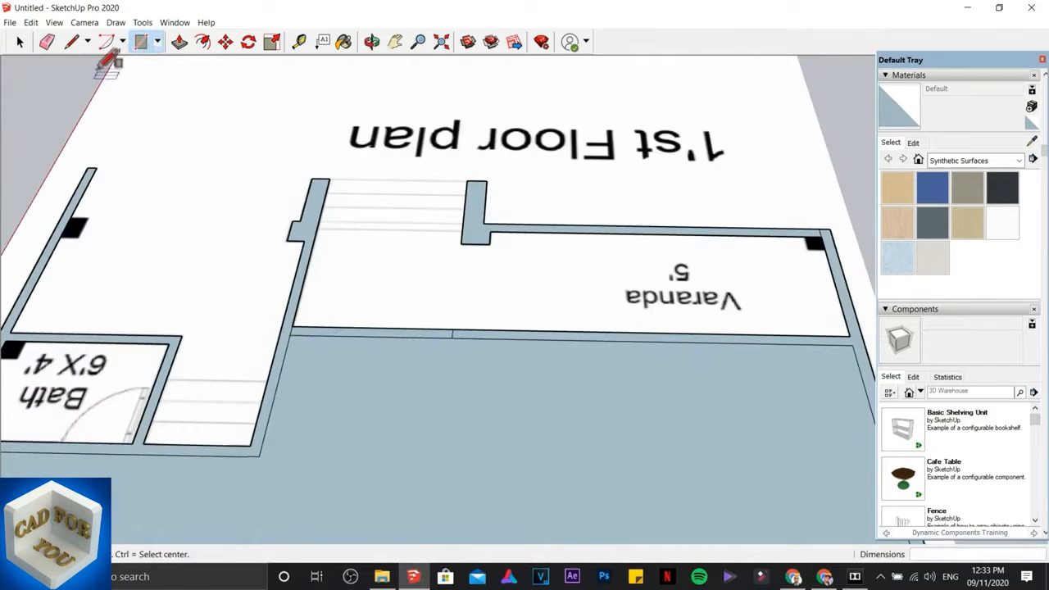
Step: Delete the drawing room floor face and clean up the dividing edges in its veranda wall
left_click(20, 42)
left_click(353, 392)
key("Delete")
scroll(405, 371, "up", 5)
scroll(542, 269, "down", 4)
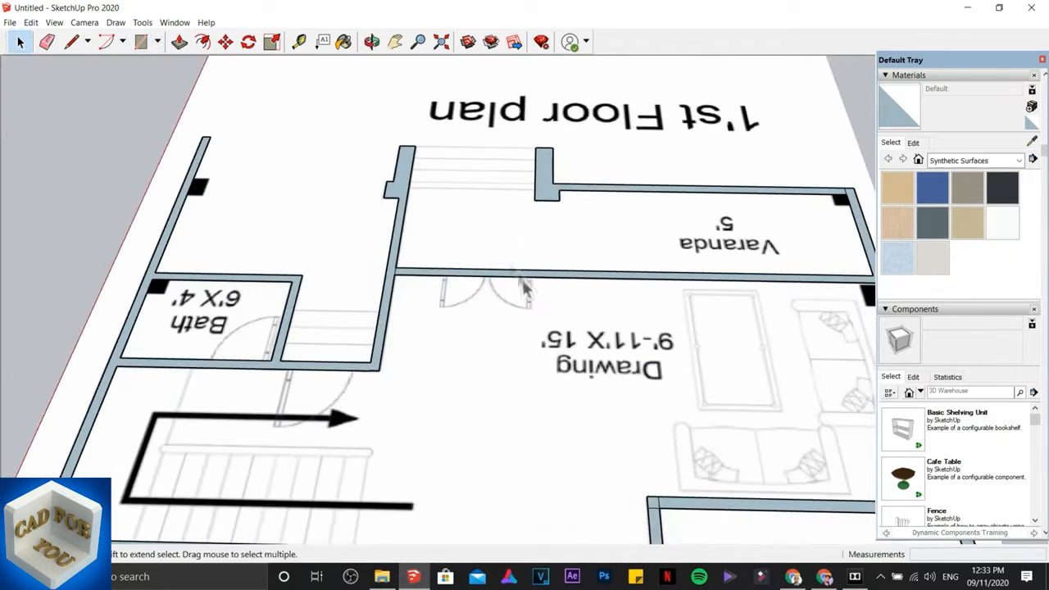
scroll(336, 326, "down", 5)
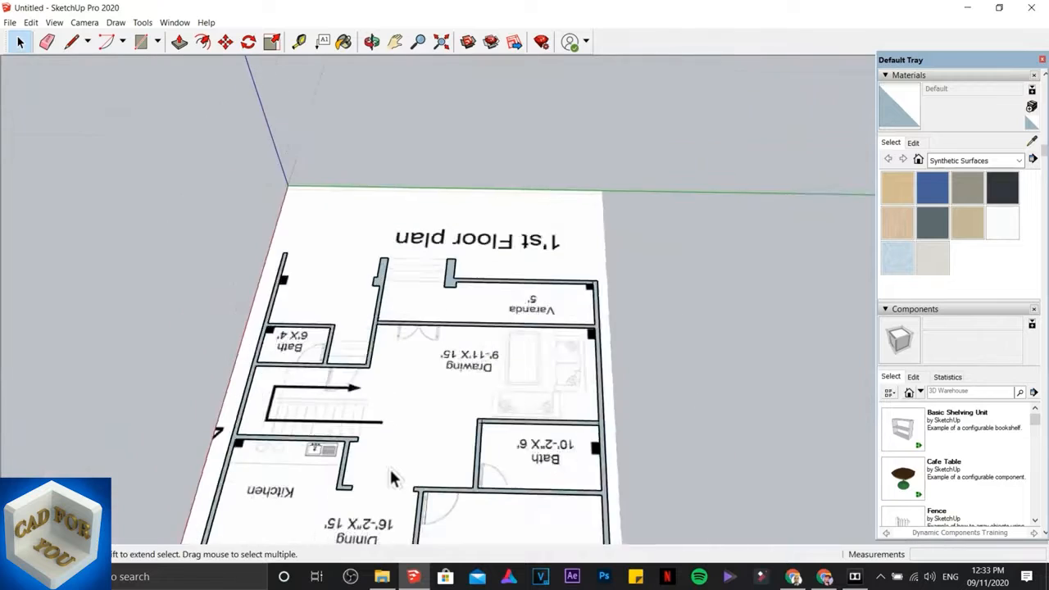
Step: Trace the black column on the outer wall beyond the 6'x4' bath with a rectangle and erase its dividing edge
scroll(391, 476, "up", 2)
key("h")
scroll(257, 254, "up", 6)
scroll(241, 176, "up", 2)
key("r")
left_click(238, 135)
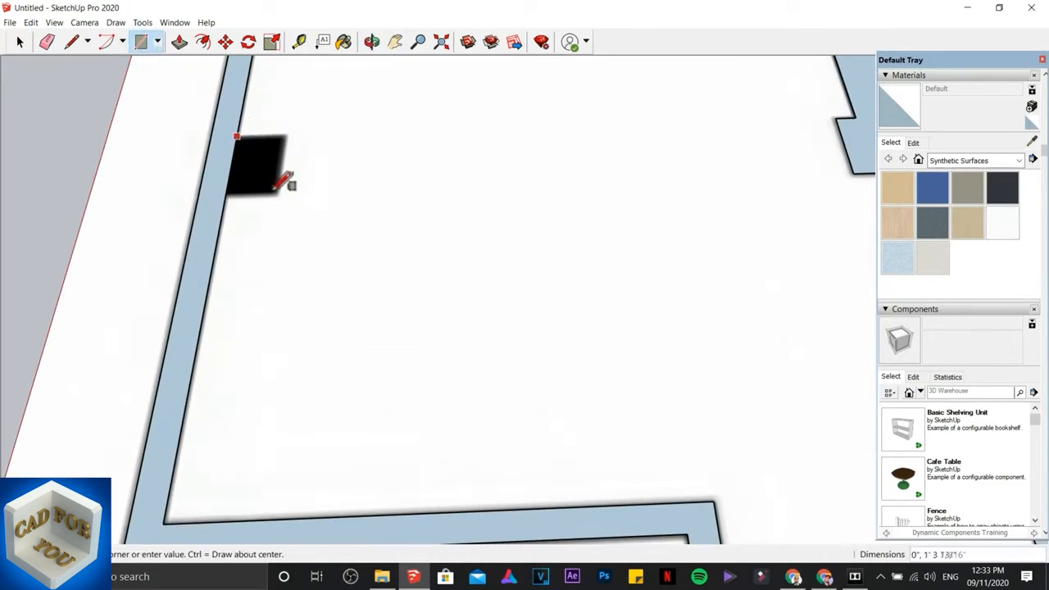
left_click(281, 195)
key("e")
scroll(246, 246, "down", 3)
Step: Trace the column in the corner of the 6'x4' bath with a rectangle about 8 9/16" square
scroll(246, 336, "up", 4)
key("r")
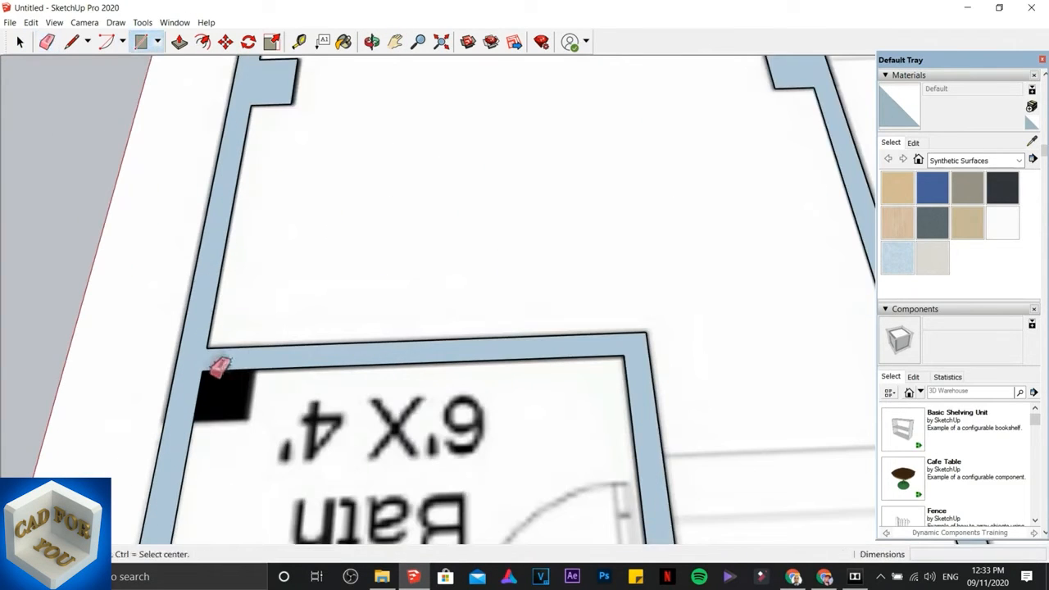
left_click(202, 371)
scroll(250, 420, "up", 5)
left_click(252, 421)
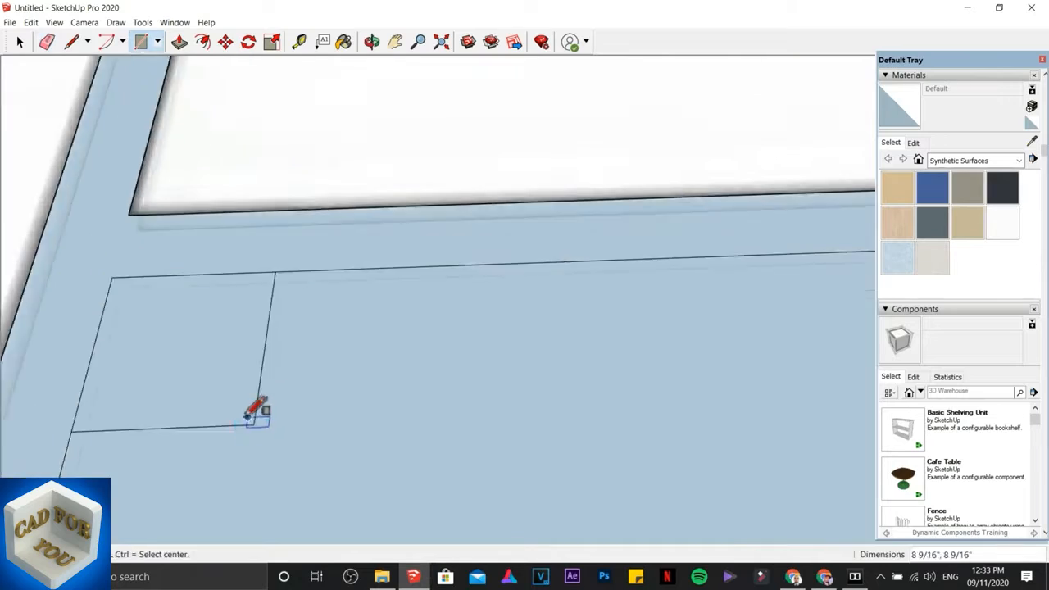
Step: Delete the 6'x4' bath's refilled floor face and the edges dividing its corner column from the walls
scroll(252, 421, "down", 4)
key("space")
left_click(395, 416)
key("Delete")
scroll(394, 416, "down", 2)
scroll(250, 424, "up", 2)
left_click(205, 377)
key("Delete")
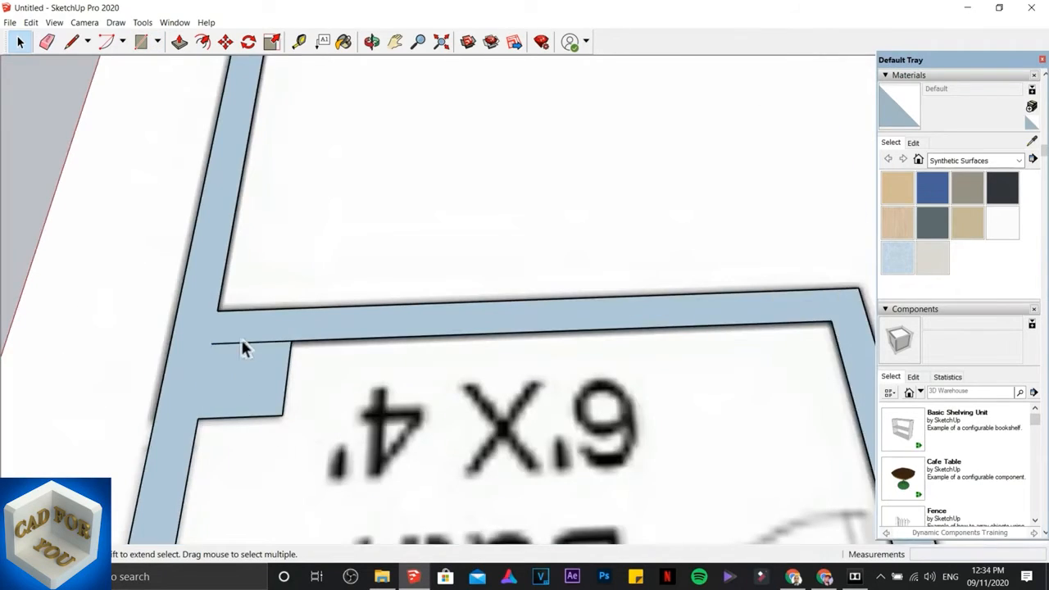
left_click(242, 342)
key("Delete")
Step: Trace the veranda's corner column with a rectangle and erase the edges dividing it from the walls
scroll(337, 435, "down", 8)
middle_click_drag(413, 444, 444, 492, "shift")
scroll(672, 234, "up", 4)
middle_click_drag(671, 233, 500, 347, "shift")
scroll(499, 347, "up", 2)
key("r")
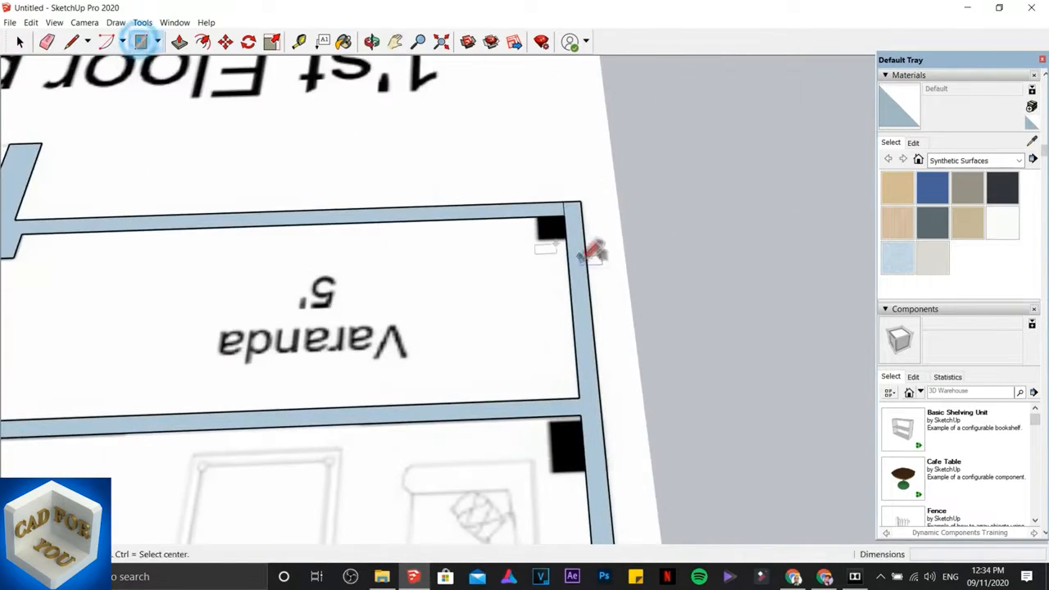
scroll(537, 223, "up", 3)
left_click(534, 212)
left_click(591, 262)
scroll(592, 261, "up", 1)
key("e")
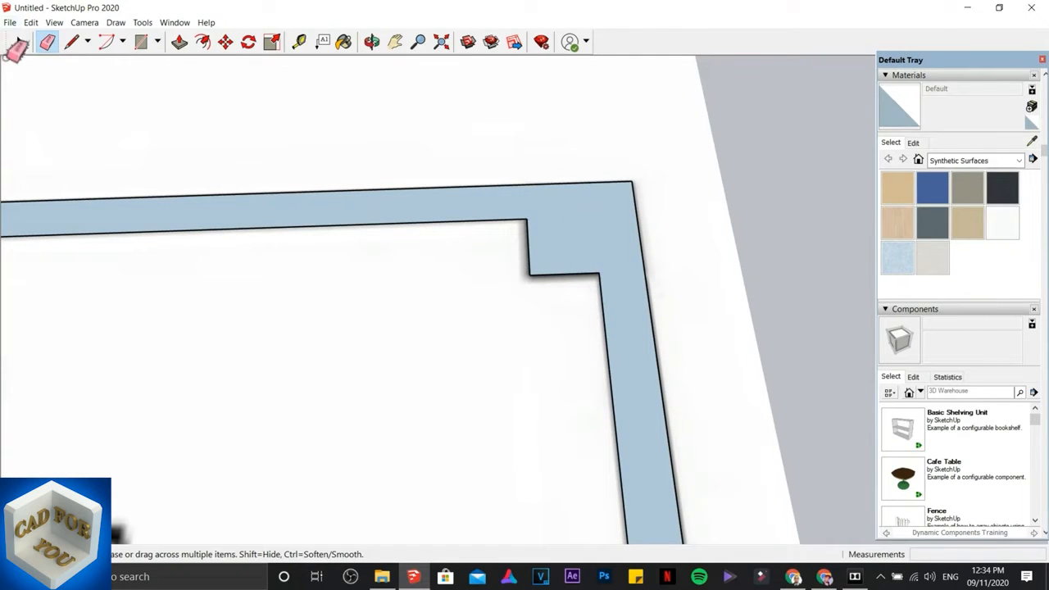
Step: Save the model as "floor plan" in the Floor Plan folder on the Desktop
left_click(7, 24)
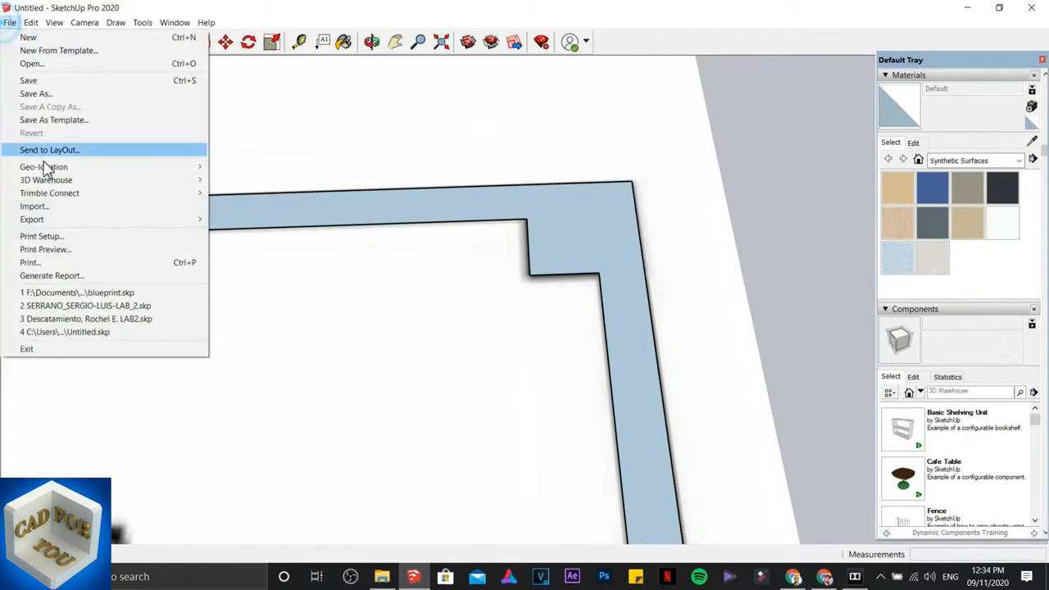
left_click(63, 93)
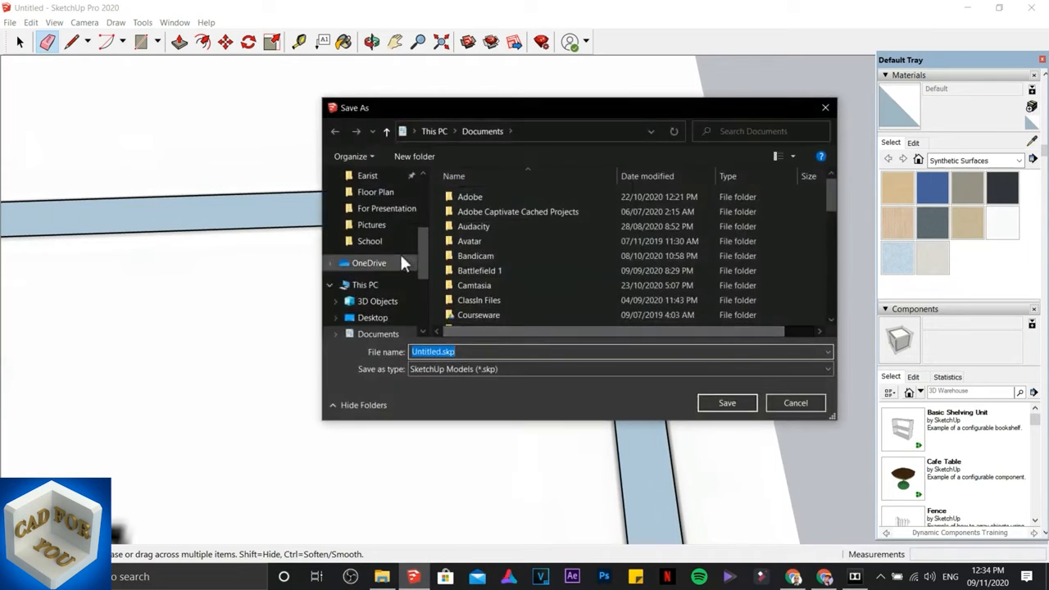
left_click(373, 204)
left_click(475, 223)
double_click(476, 223)
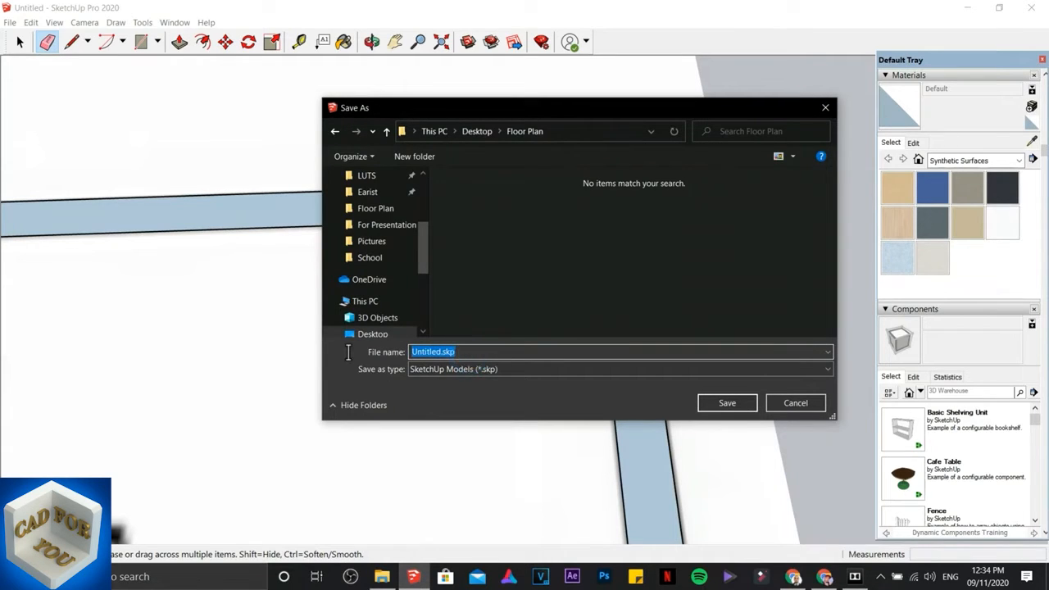
type("fa")
key("BackSpace")
type("loor plan")
left_click(731, 408)
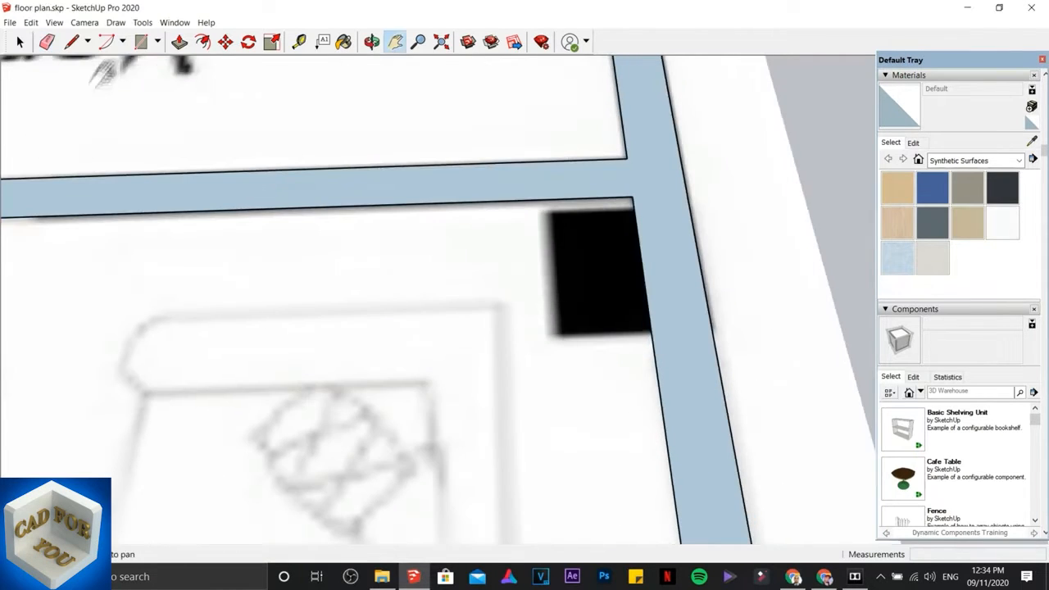
Step: Trace the drawing room's column at the junction of the veranda wall and the outer wall with a rectangle
key("r")
left_click(633, 208)
left_click(556, 335)
key("space")
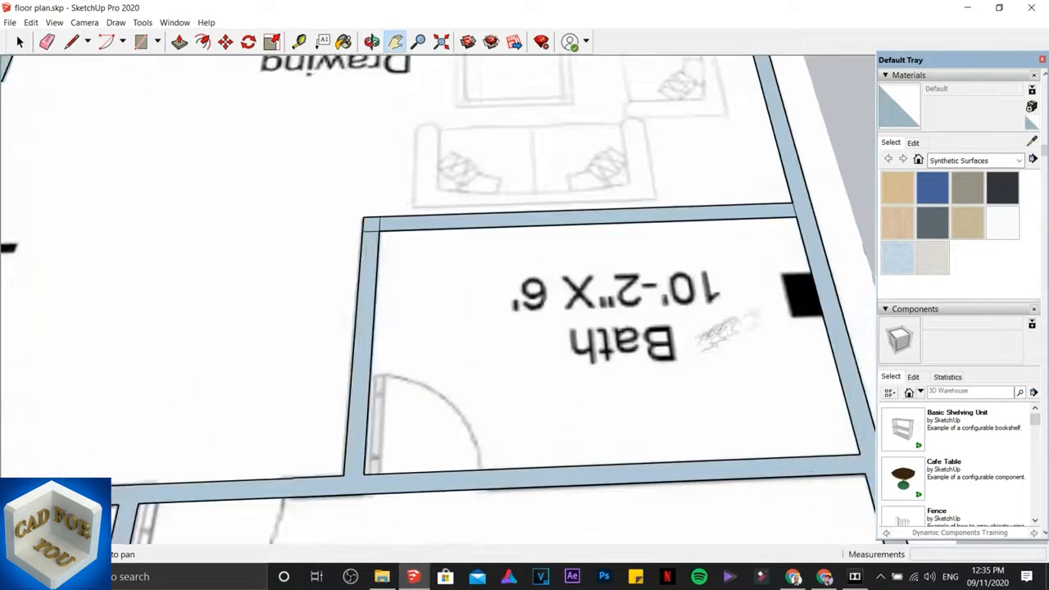
Step: Trace the column on the outer wall of the 10'-2"x6' bath with a rectangle and clean up its dividing edge
key("r")
left_click(562, 230)
left_click(645, 333)
key("space")
left_click(637, 263)
key("Delete")
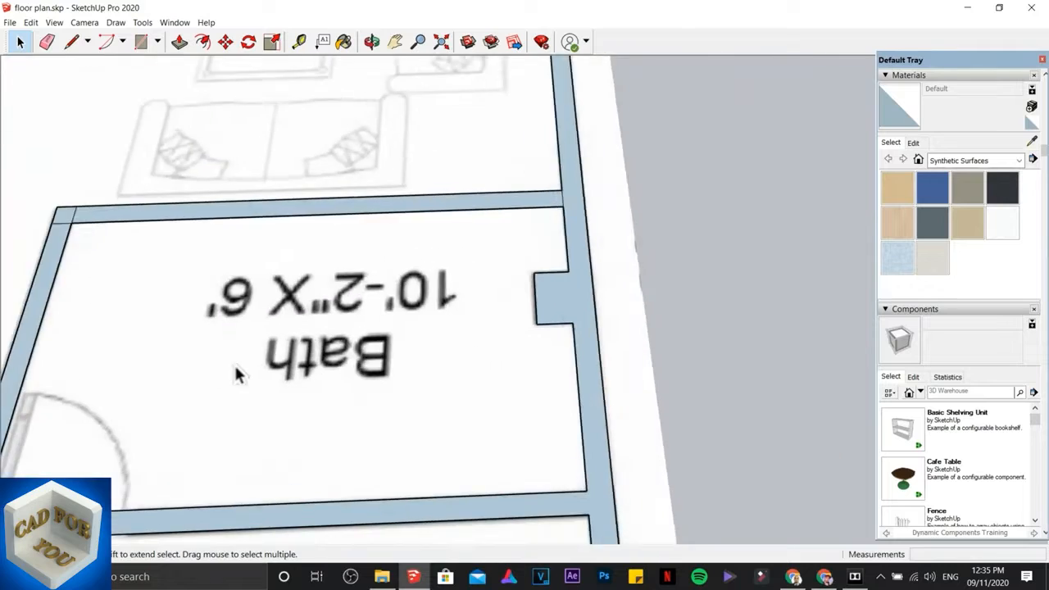
Step: Trace Room 1's column on the 32' outer wall, about 1' 1" by 8 1/16", and delete the room's floor face
key("h")
left_click_drag(236, 374, 324, 3)
left_click_drag(340, 262, 561, 182)
left_click(214, 375)
left_click(275, 405)
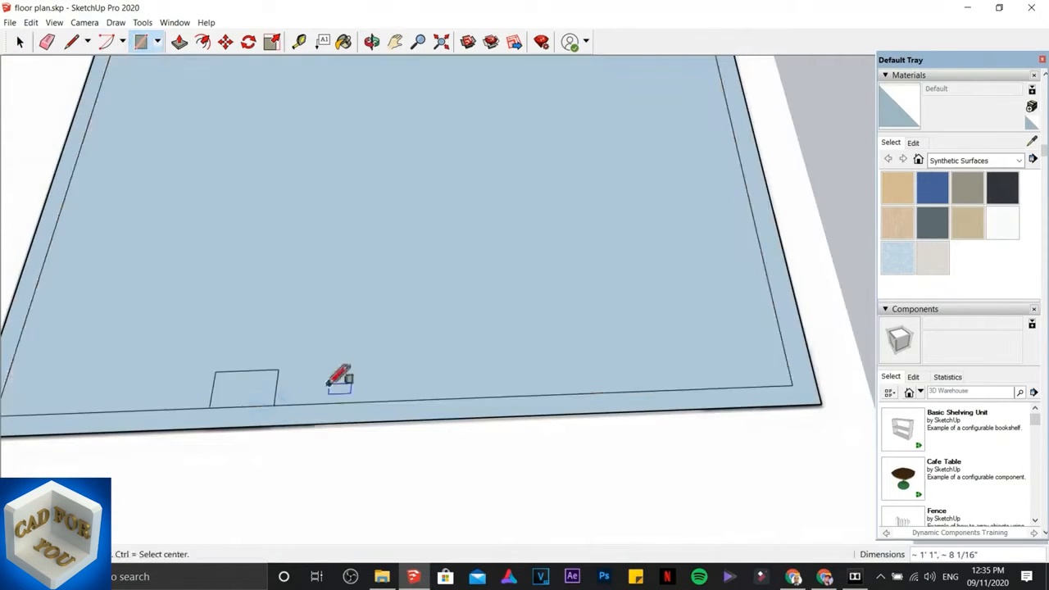
scroll(324, 387, "down", 2)
key("space")
left_click(179, 229)
key("Delete")
Step: Trace the column in Room 1's outer corner with a rectangle and delete the floor face and dividing edges
scroll(660, 383, "up", 3)
key("r")
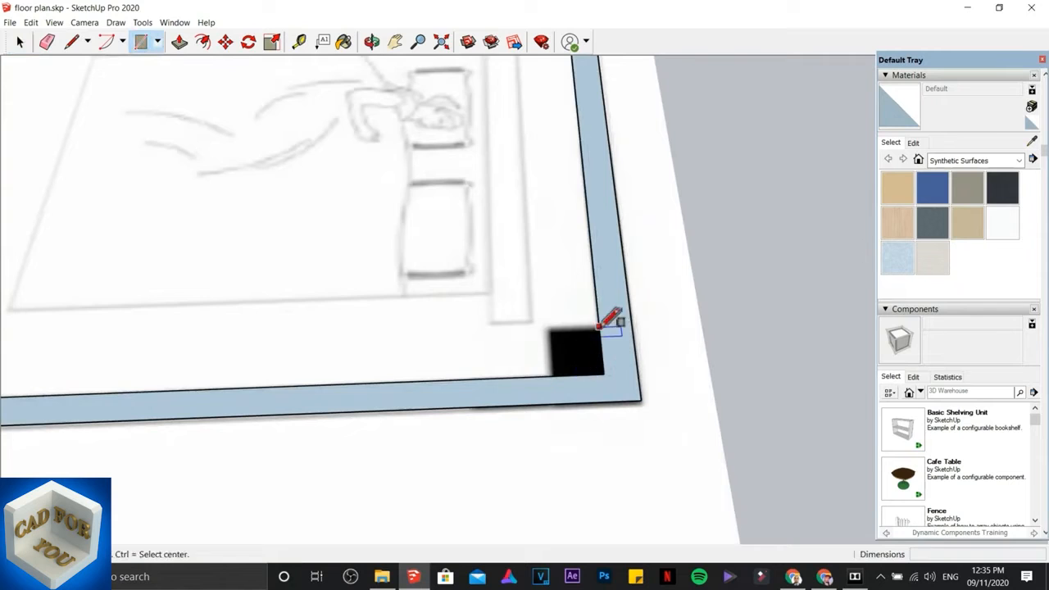
left_click(599, 329)
left_click(556, 377)
left_click(18, 40)
left_click(402, 338)
key("Delete")
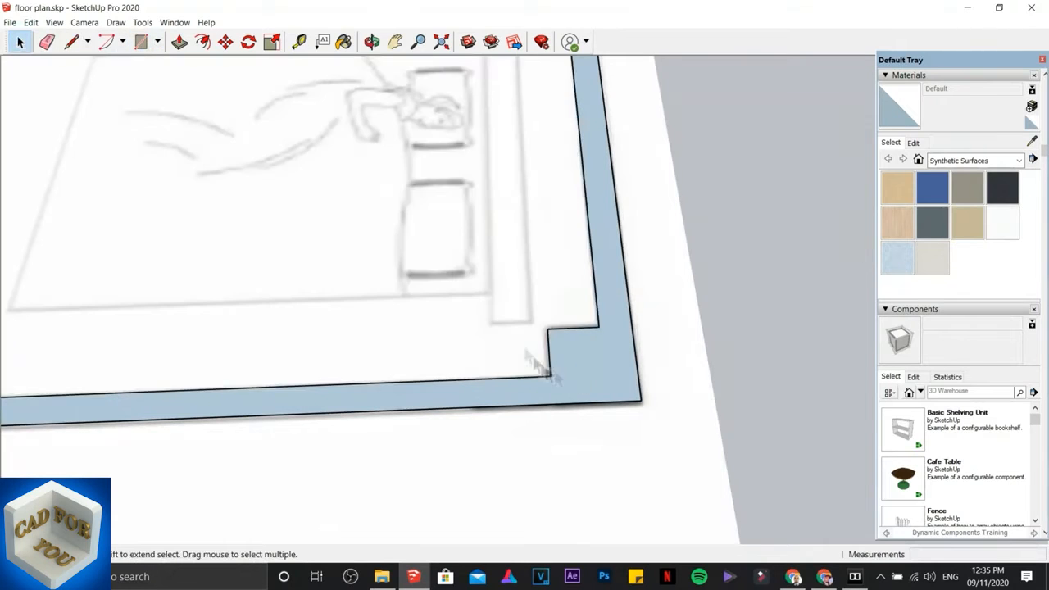
key("Delete")
Step: Trace the dining room's column on the 32' outer wall with a rectangle and clean up its dividing edges
scroll(581, 383, "down", 5)
middle_click_drag(90, 287, 445, 287, "shift")
scroll(466, 332, "up", 4)
key("r")
left_click(422, 323)
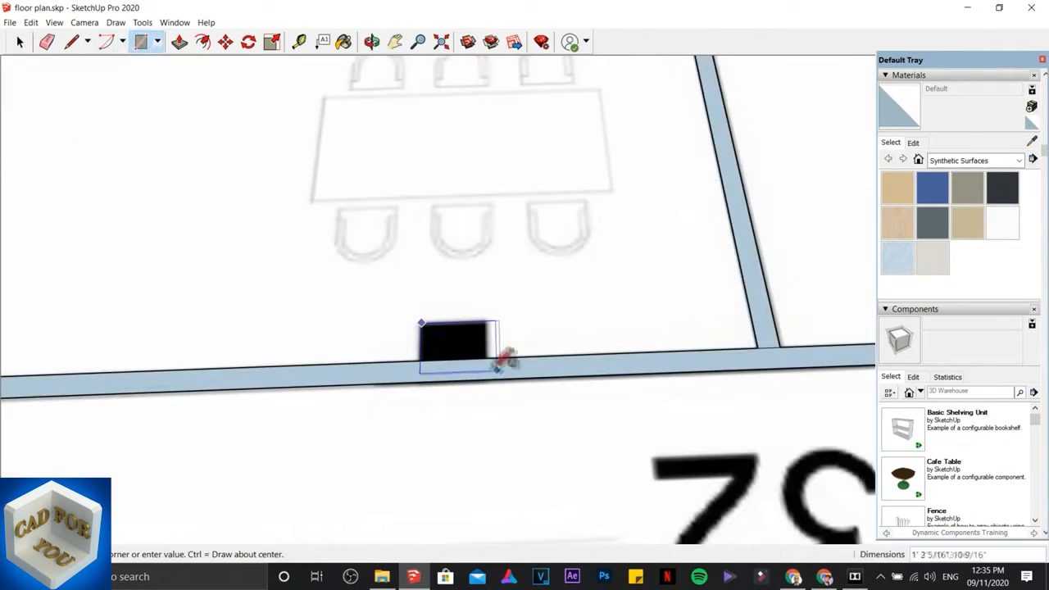
left_click(509, 374)
left_click(19, 41)
left_click(427, 345)
key("Delete")
scroll(304, 340, "down", 4)
Step: Trace the column in the dining room's outer corner with a rectangle and delete the edge dividing it from the wall
scroll(82, 353, "up", 4)
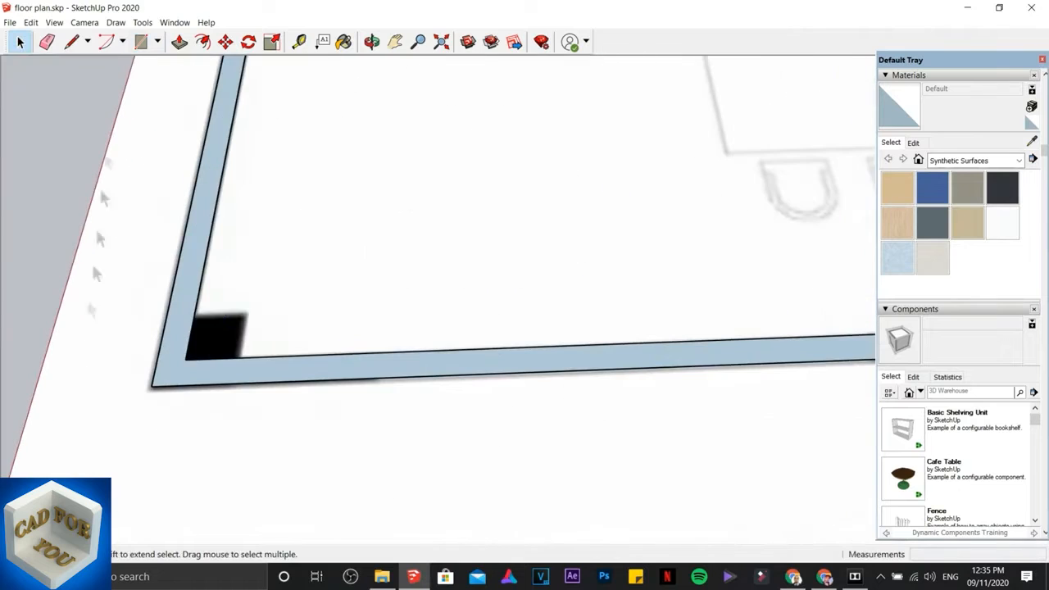
left_click(246, 314)
left_click(187, 359)
left_click(18, 41)
left_click(226, 358)
key("Delete")
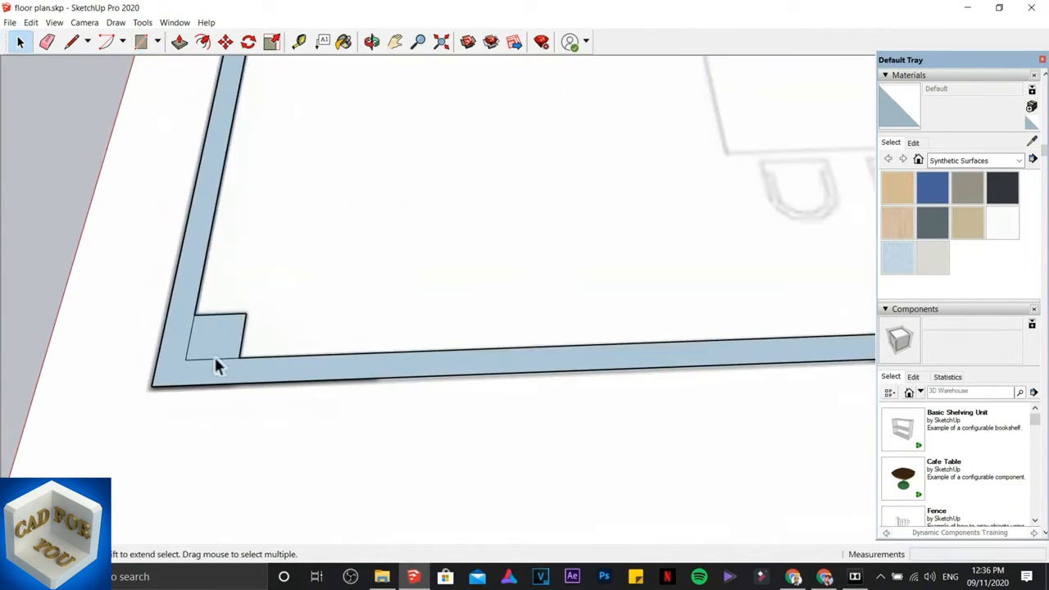
Step: Trace the column in the kitchen's corner by the stair wall with a rectangle and delete the kitchen floor face
scroll(309, 188, "down", 3)
scroll(356, 241, "up", 5)
key("r")
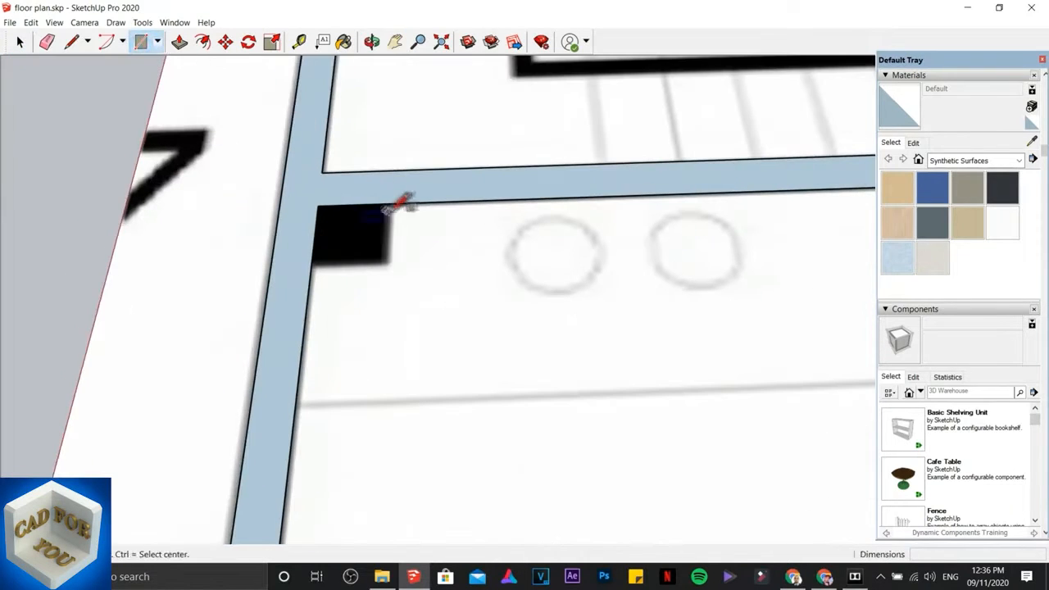
left_click(391, 203)
left_click(365, 263)
key("space")
left_click(439, 273)
key("Delete")
scroll(441, 274, "down", 3)
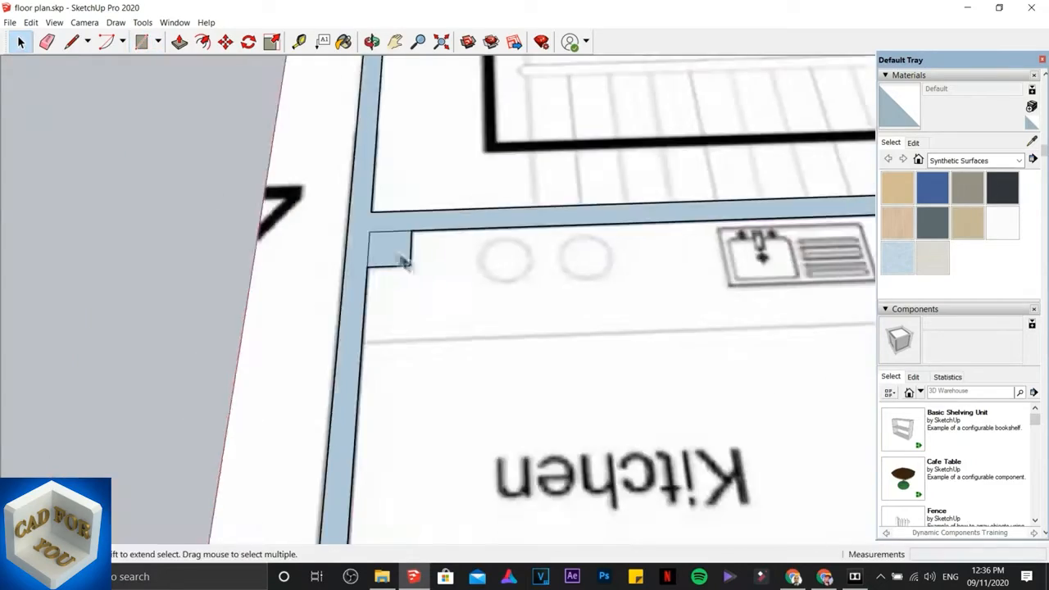
Step: Delete the edges dividing the kitchen's corner column from the adjoining walls
scroll(370, 254, "up", 4)
key("Delete")
left_click(387, 220)
key("Delete")
Step: Examine the traced walls and columns across the whole floor plan for leftover faces and edges
scroll(612, 308, "down", 6)
middle_click_drag(692, 349, 357, 235, "shift")
scroll(423, 202, "up", 2)
scroll(415, 311, "down", 4)
middle_click_drag(445, 213, 476, 246)
scroll(434, 307, "up", 4)
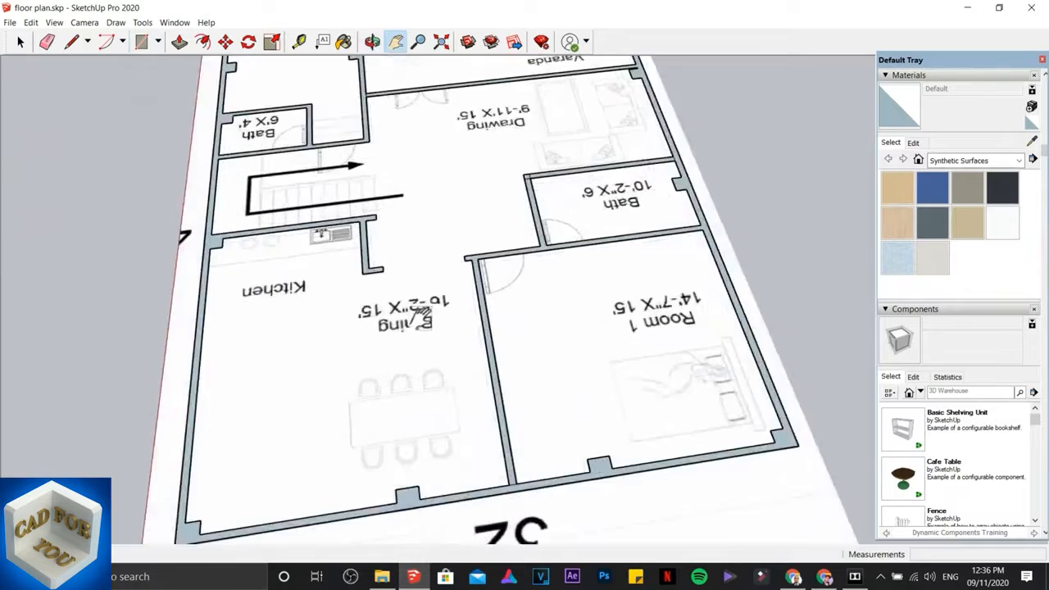
scroll(559, 173, "up", 8)
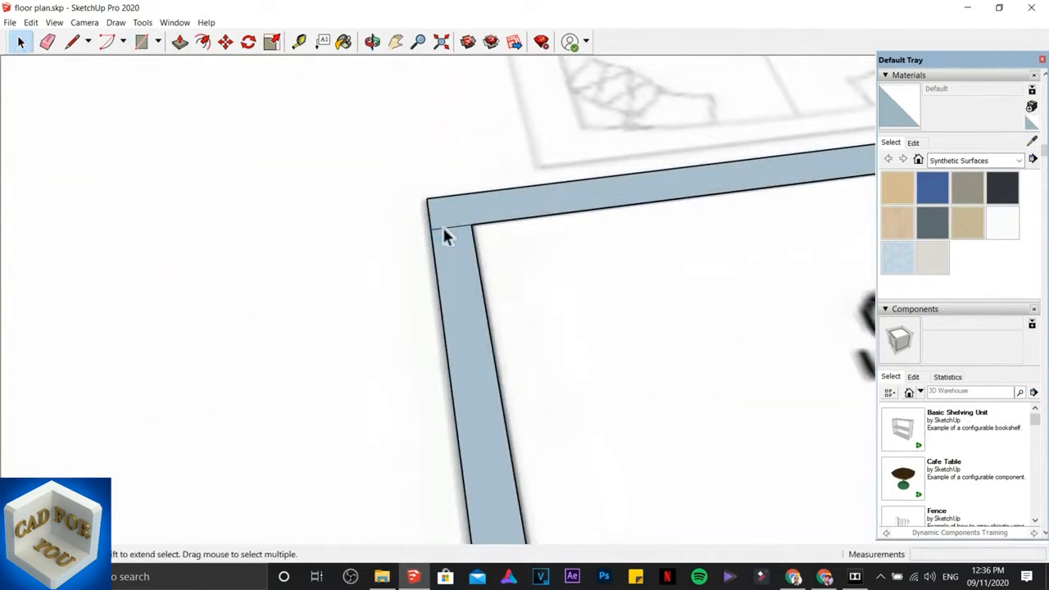
scroll(444, 231, "down", 5)
scroll(719, 218, "up", 5)
scroll(719, 218, "down", 5)
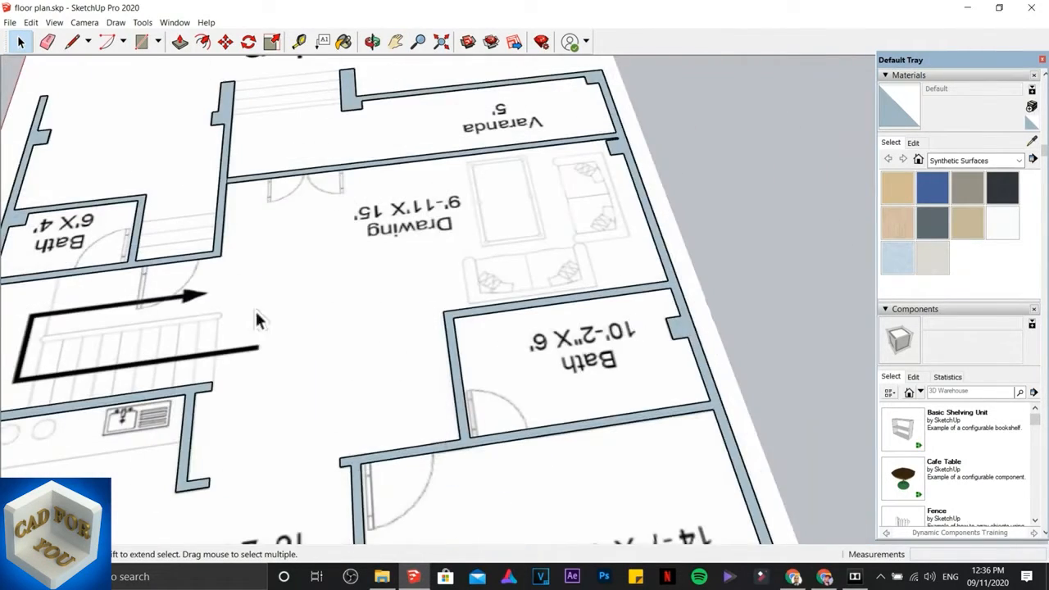
scroll(250, 176, "up", 8)
scroll(250, 177, "down", 2)
scroll(250, 176, "down", 6)
middle_click_drag(147, 339, 106, 347, "shift")
scroll(343, 353, "down", 4)
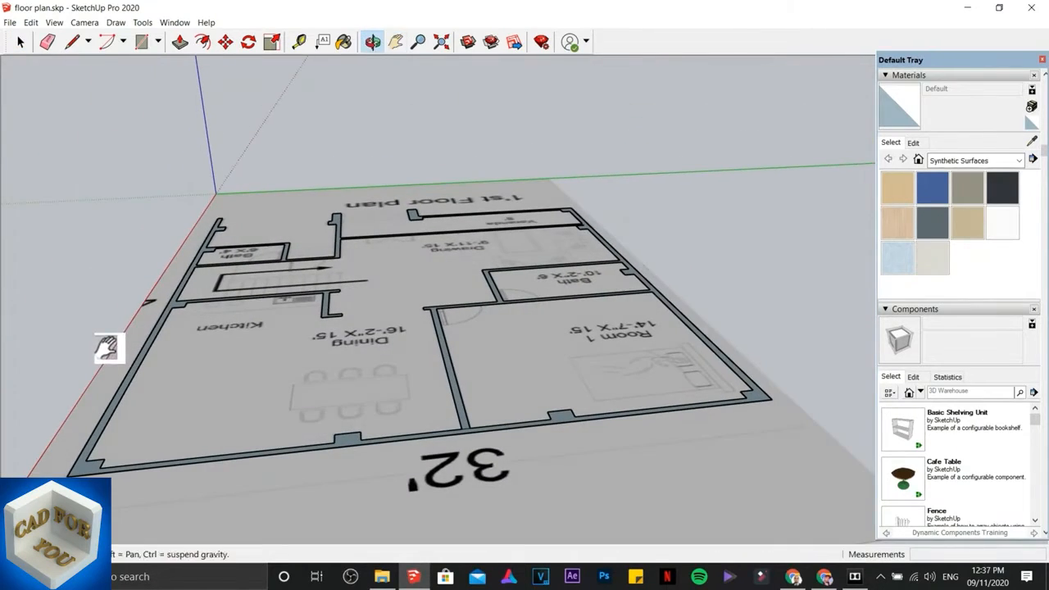
Step: Extrude the traced wall outline upward with Push/Pull to form the walls and columns of the house
left_click(181, 42)
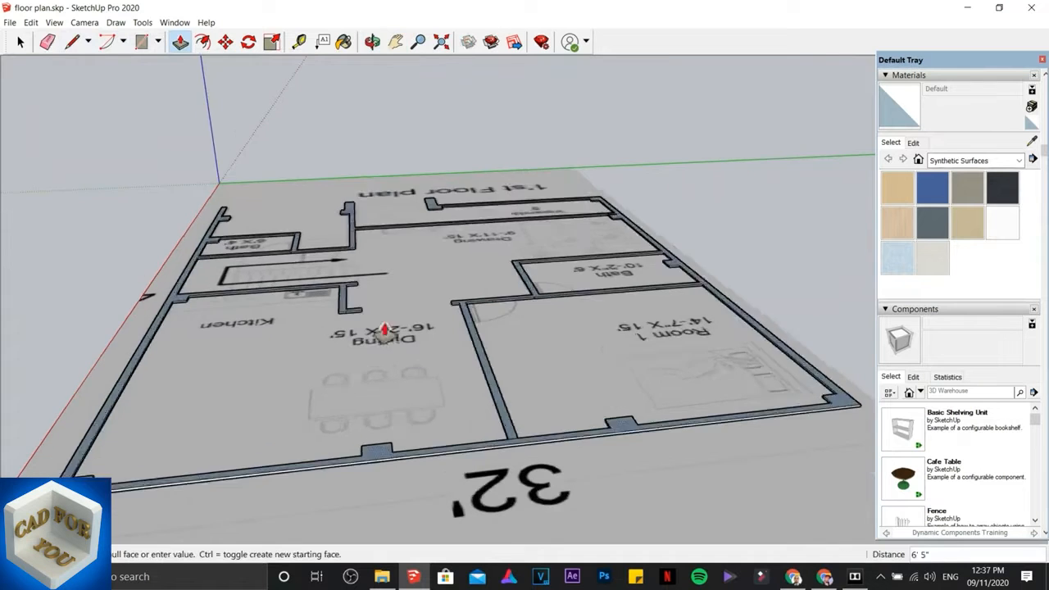
left_click(460, 393)
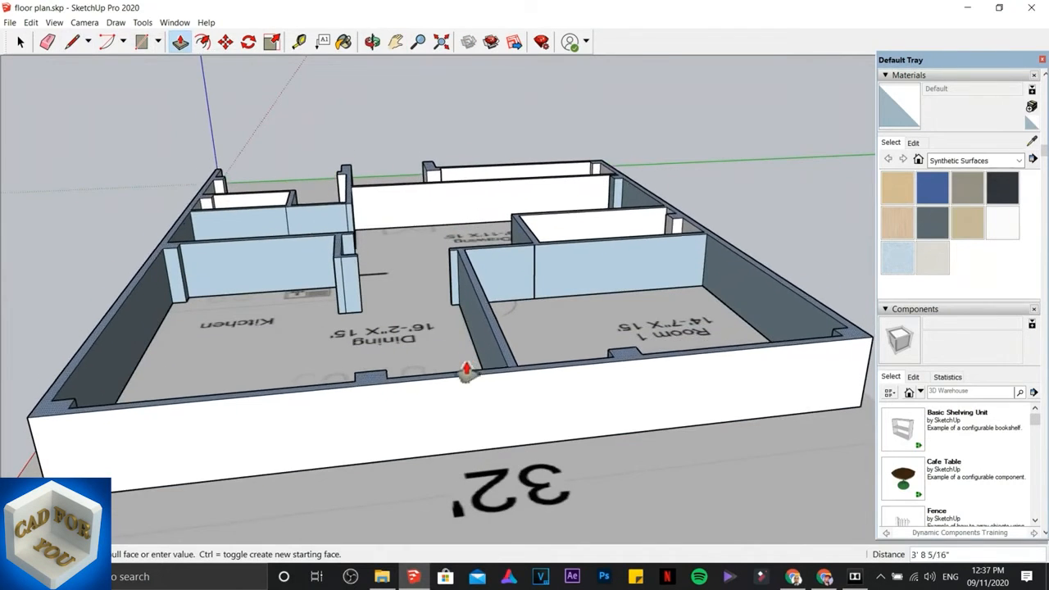
left_click(458, 441)
mouse_move(305, 421)
middle_mouse_down()
mouse_move(430, 449)
mouse_move(566, 429)
mouse_move(478, 497)
mouse_move(625, 342)
middle_mouse_up()
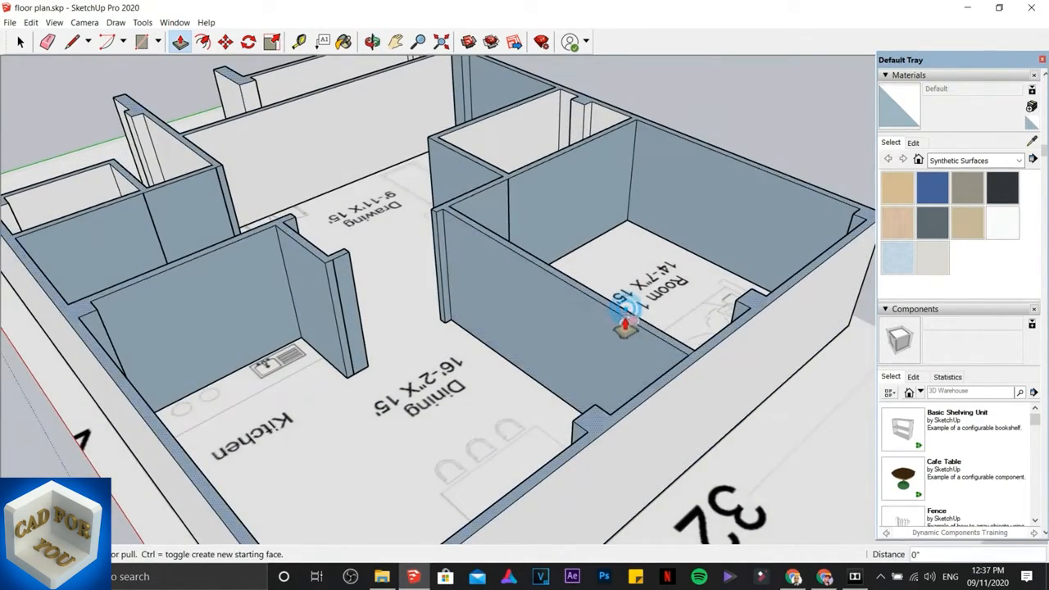
Step: Lower the top face of the walls by about 1' 4 13/16" with Push/Pull
scroll(622, 321, "up", 3)
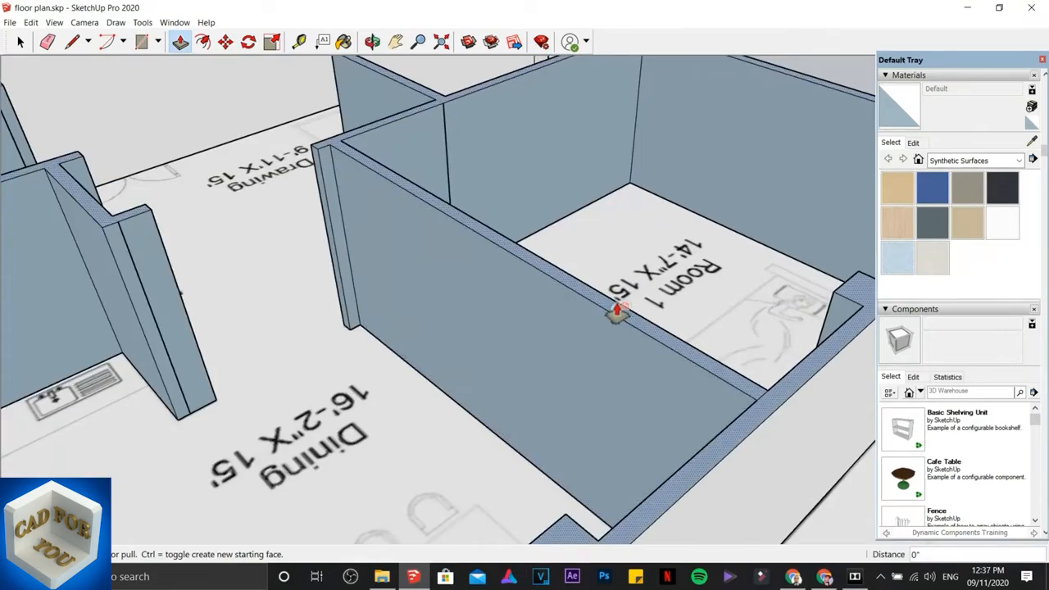
left_click(616, 314)
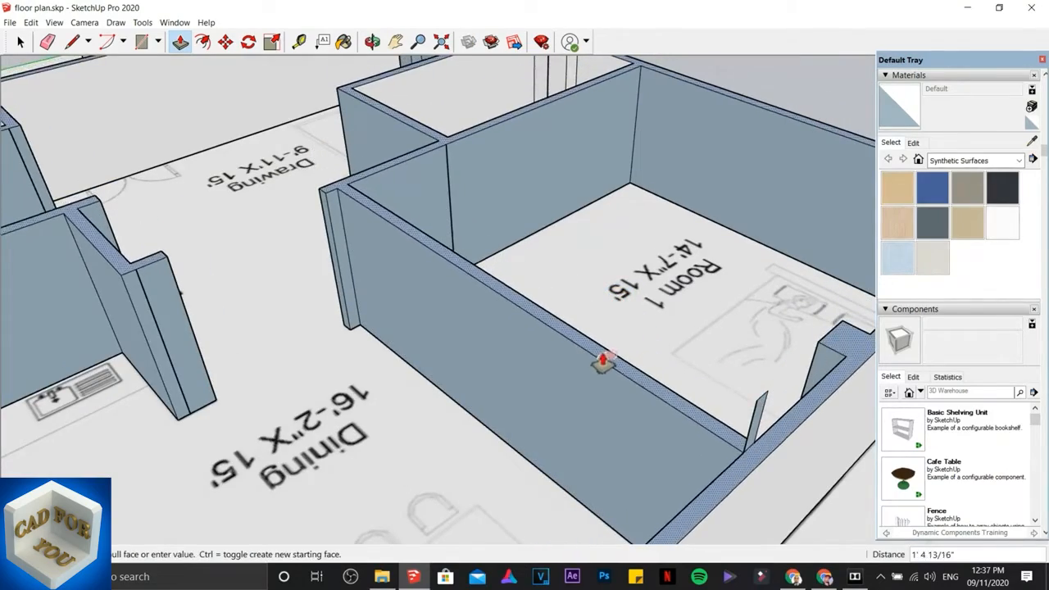
left_click(602, 363)
Step: Examine the extruded walls around the dining room, kitchen and Room 1 from several angles
scroll(571, 389, "down", 3)
middle_click_drag(560, 394, 382, 428)
scroll(382, 429, "down", 2)
key("p")
scroll(414, 347, "down", 4)
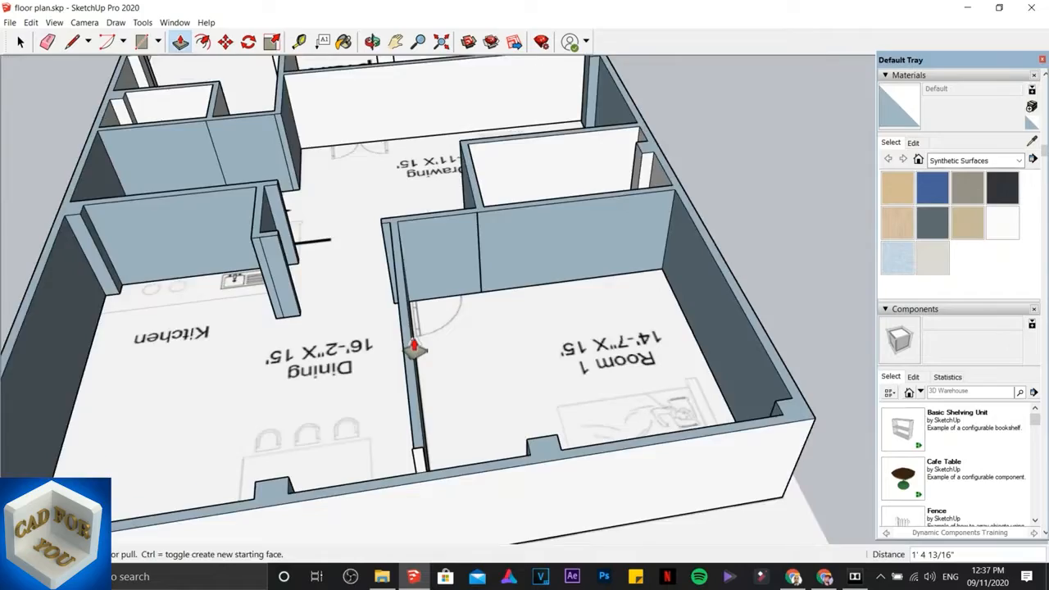
middle_click_drag(419, 349, 420, 432)
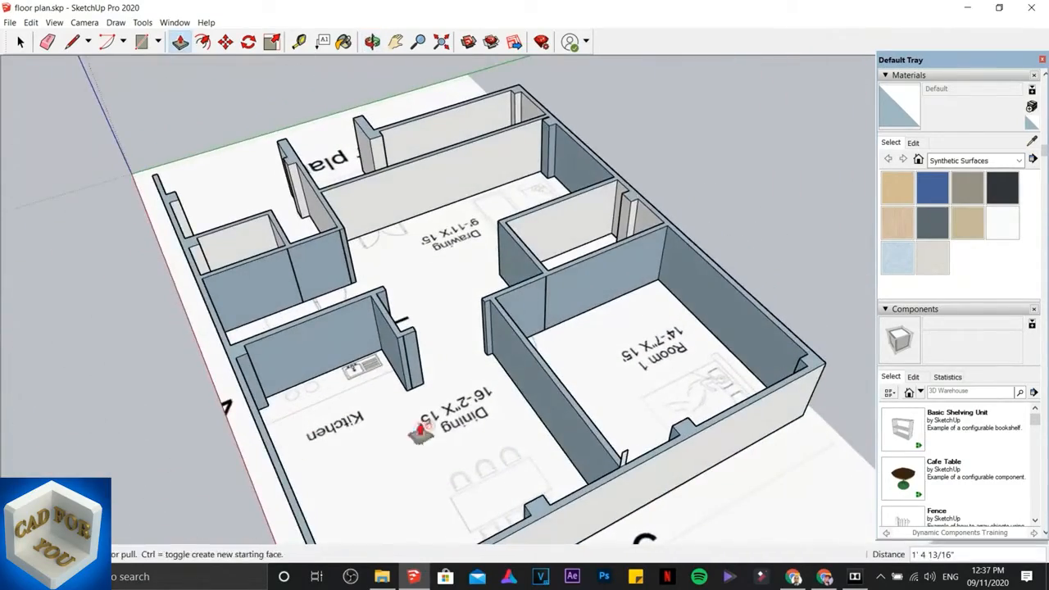
middle_click_drag(685, 406, 511, 435)
Step: Draw a door rectangle about 2' 7 7/16" by 4' 2 7/8" on Room 1's wall above its door symbol
scroll(485, 414, "up", 8)
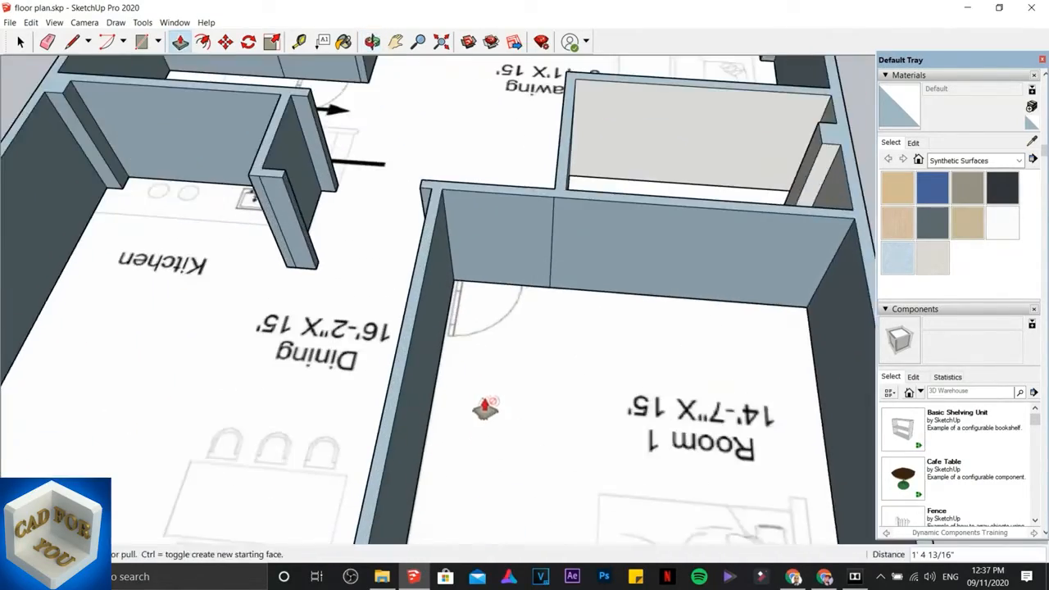
scroll(487, 321, "up", 3)
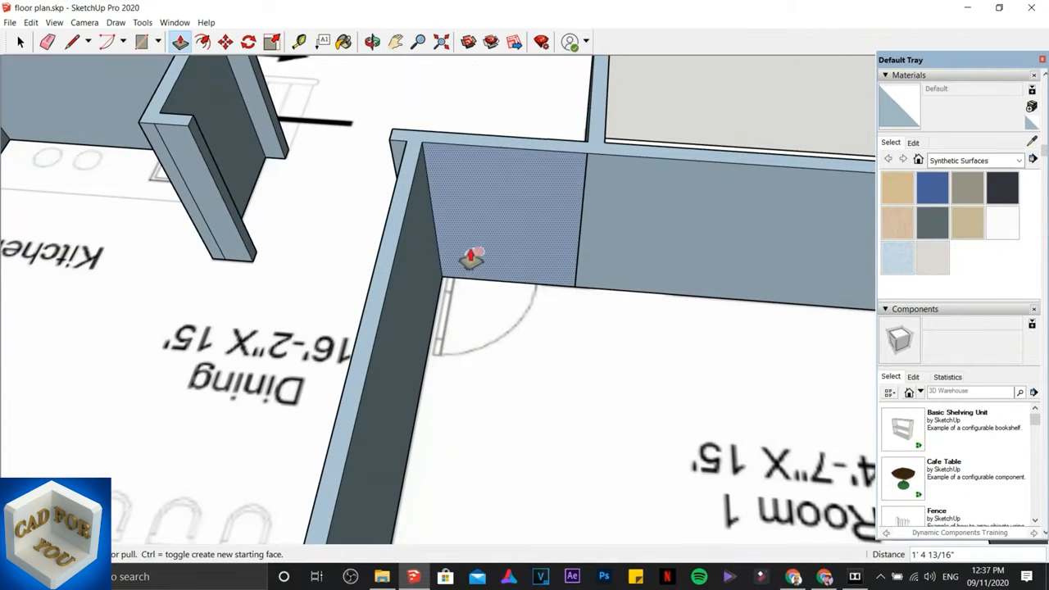
left_click(143, 42)
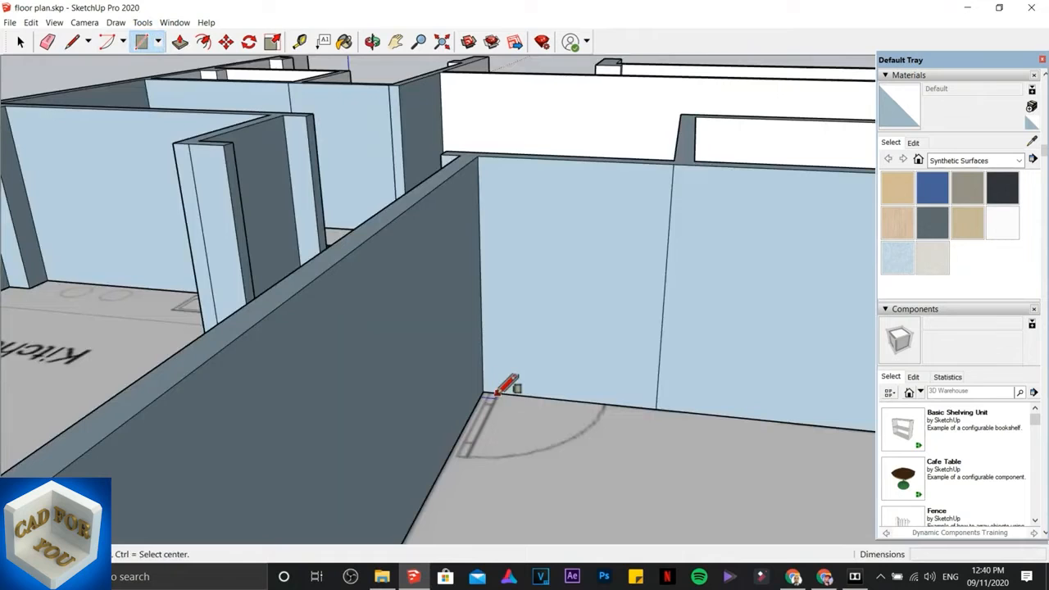
scroll(484, 390, "up", 3)
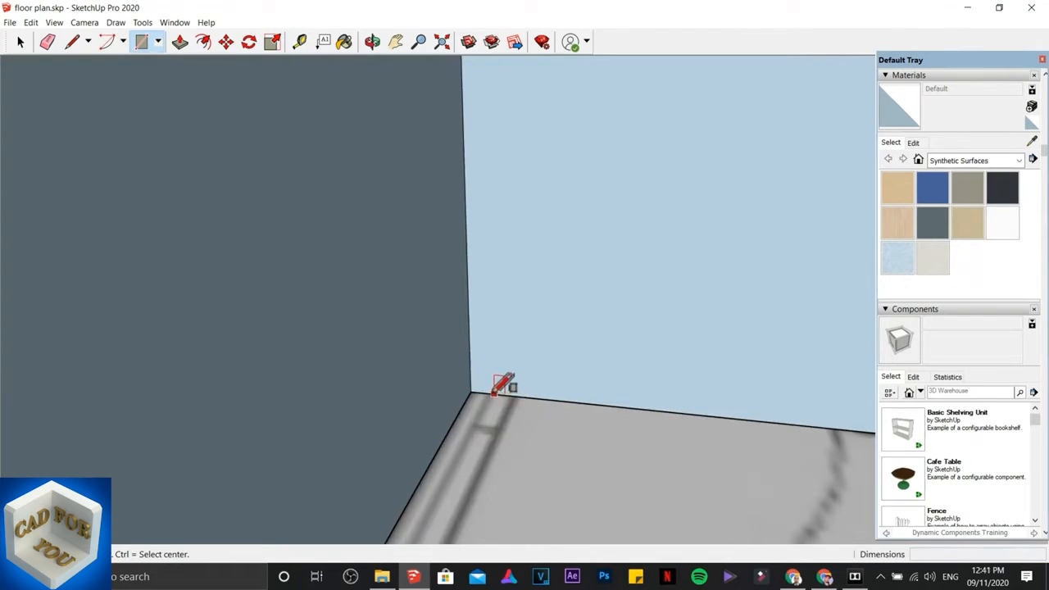
left_click(490, 393)
scroll(644, 352, "down", 4)
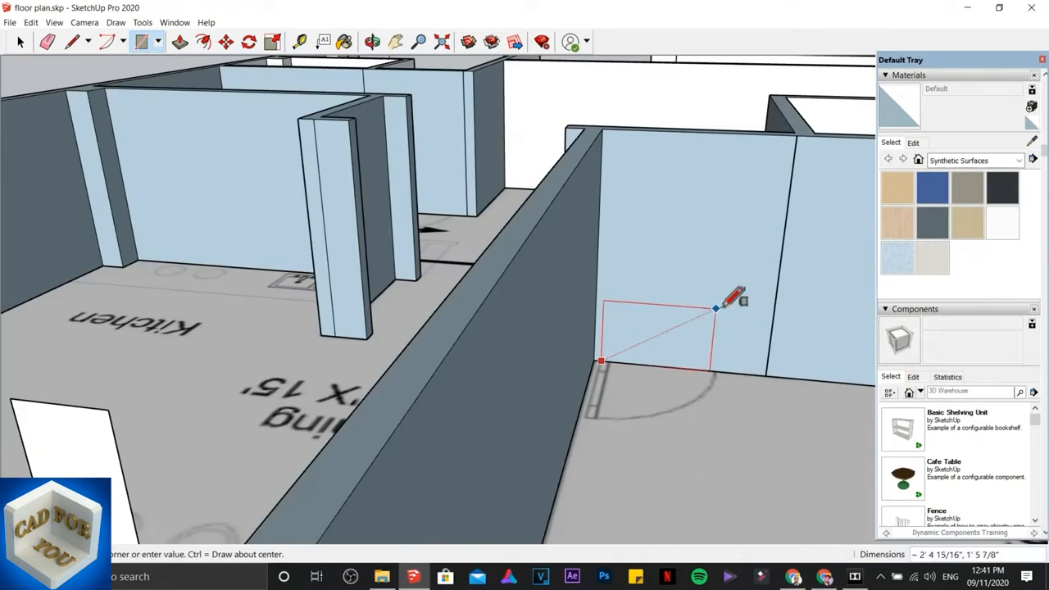
left_click(742, 178)
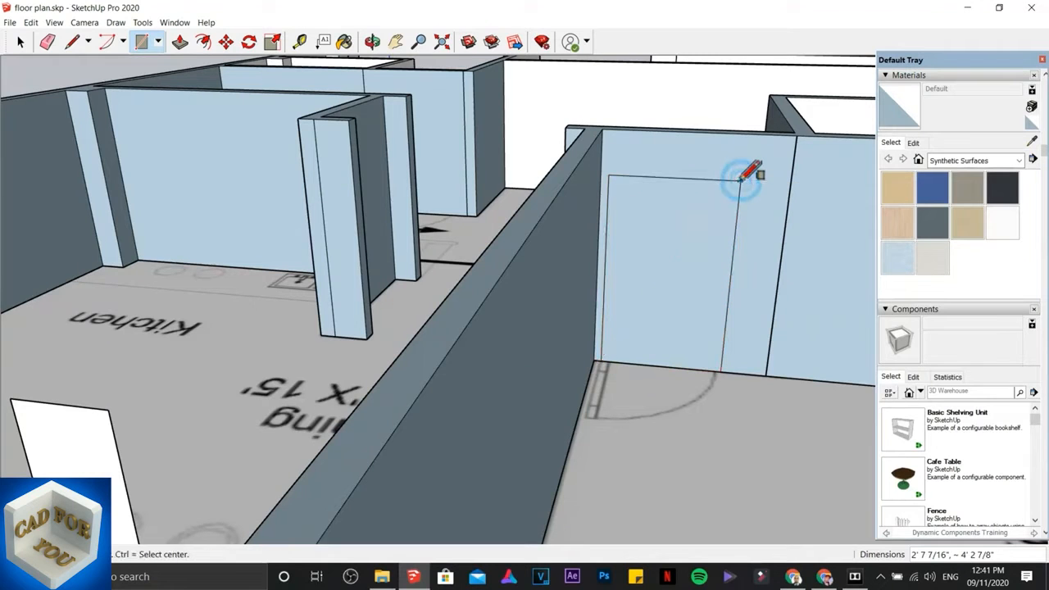
Step: Push Room 1's door rectangle about 4 1/4" through the wall to cut the doorway
left_click(180, 42)
left_click(633, 269)
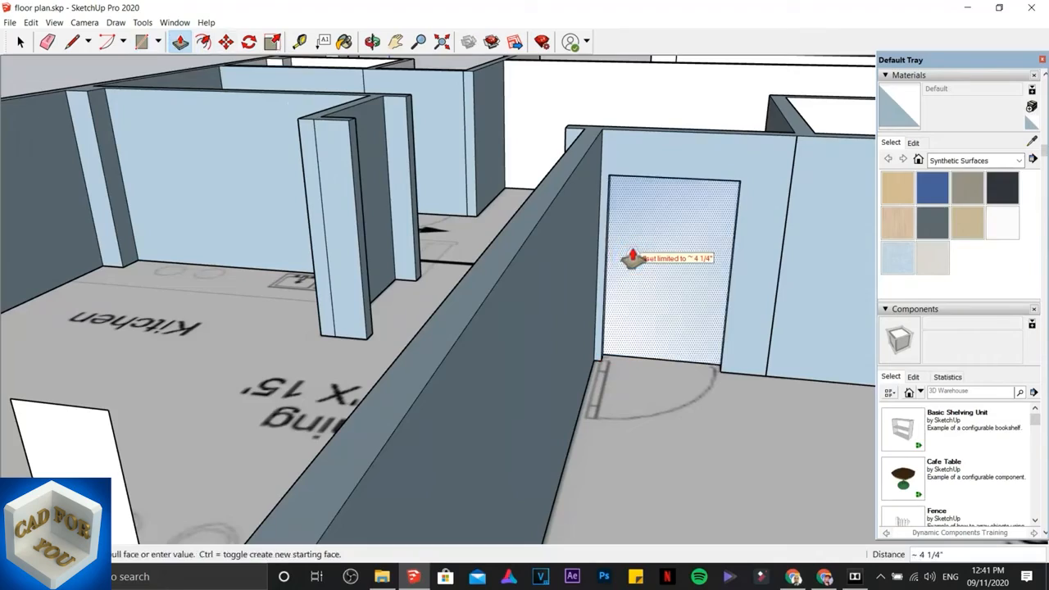
left_click(632, 257)
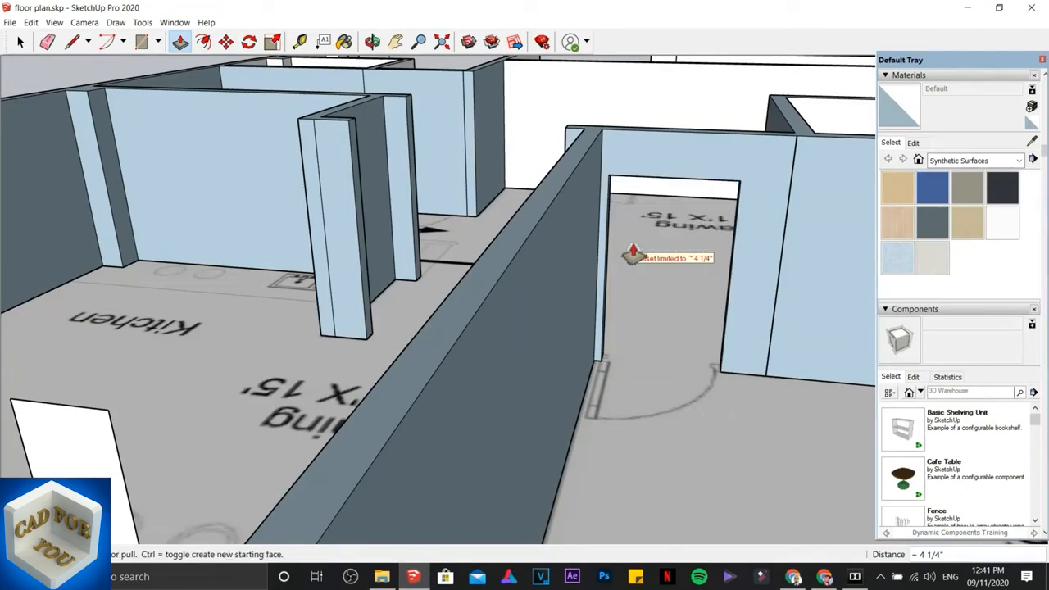
Step: Examine the walls around the dining and drawing rooms for the remaining door positions
scroll(633, 252, "down", 3)
middle_click_drag(628, 234, 169, 253)
mouse_move(422, 210)
middle_mouse_down()
mouse_move(253, 208)
mouse_move(432, 241)
mouse_move(753, 250)
middle_mouse_up()
scroll(567, 254, "down", 2)
middle_click_drag(546, 222, 550, 269)
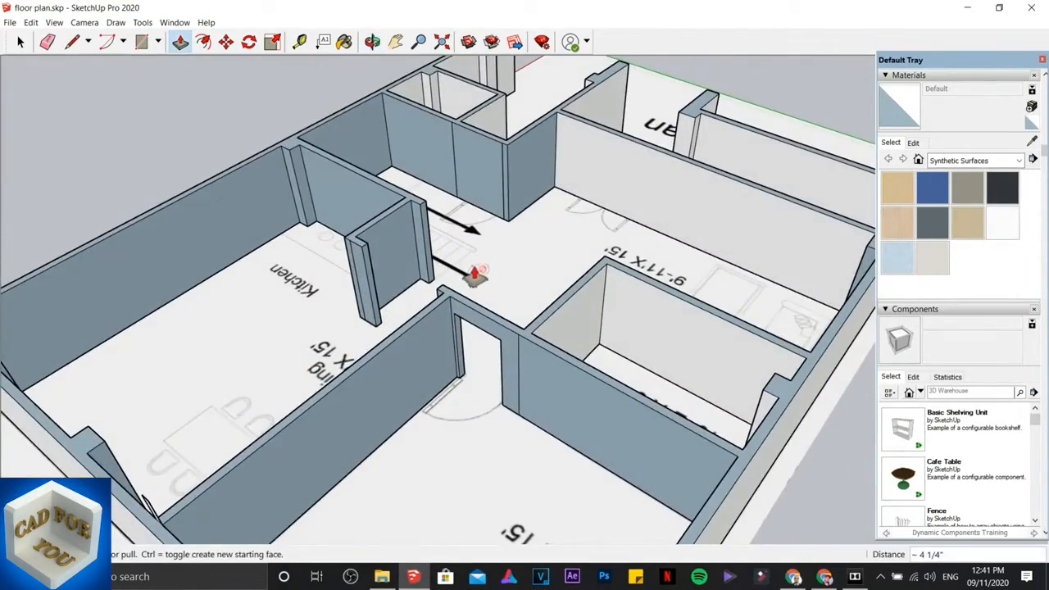
scroll(475, 277, "down", 2)
scroll(605, 227, "up", 3)
middle_click_drag(595, 227, 714, 223)
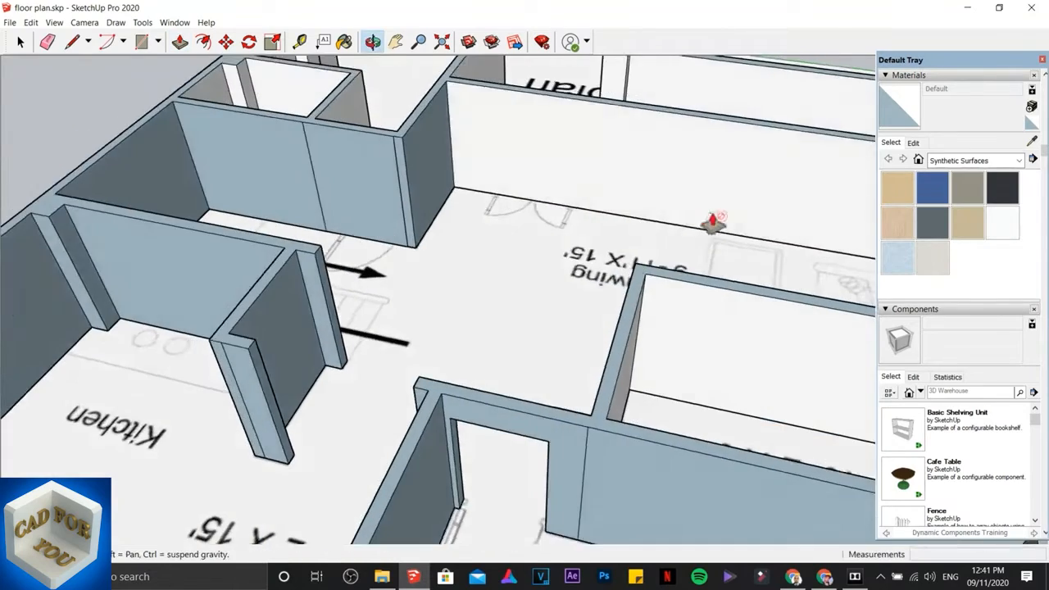
Step: Draw a rectangle about 3' 7" by 4' 9 9/16" on the drawing room wall above the double-door symbol
scroll(555, 170, "up", 2)
mouse_move(545, 168)
middle_mouse_down()
mouse_move(555, 112)
mouse_move(536, 177)
middle_mouse_up()
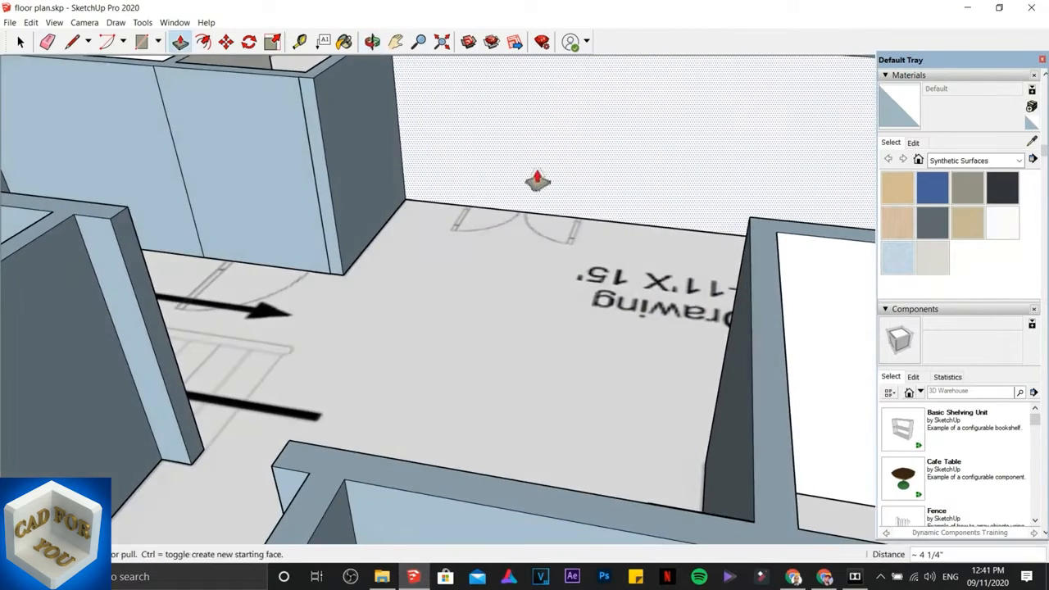
scroll(535, 190, "down", 2)
key("h")
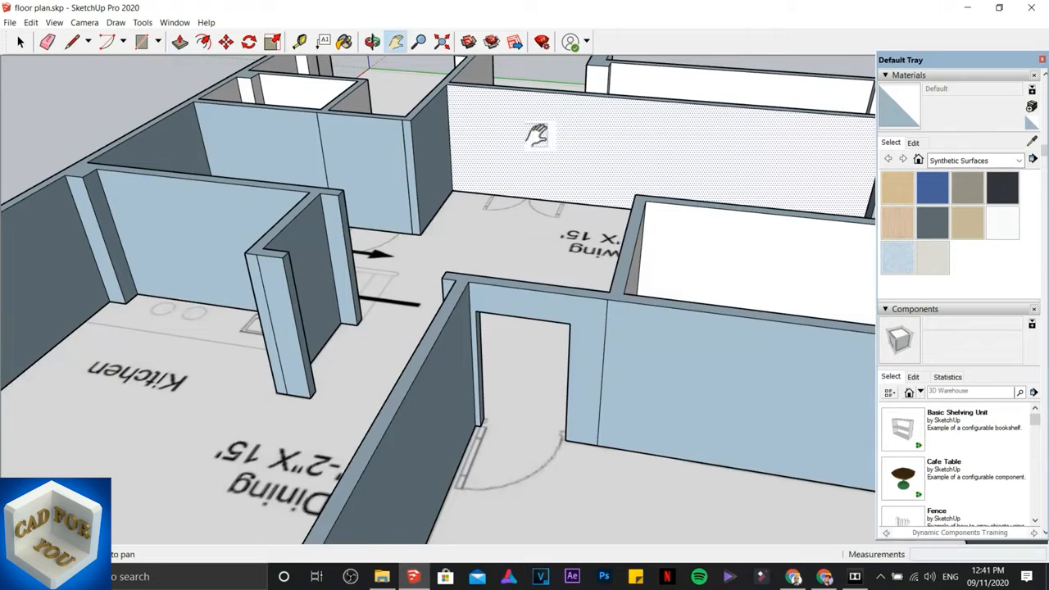
left_click_drag(539, 135, 563, 267)
scroll(566, 281, "up", 4)
scroll(566, 281, "up", 2)
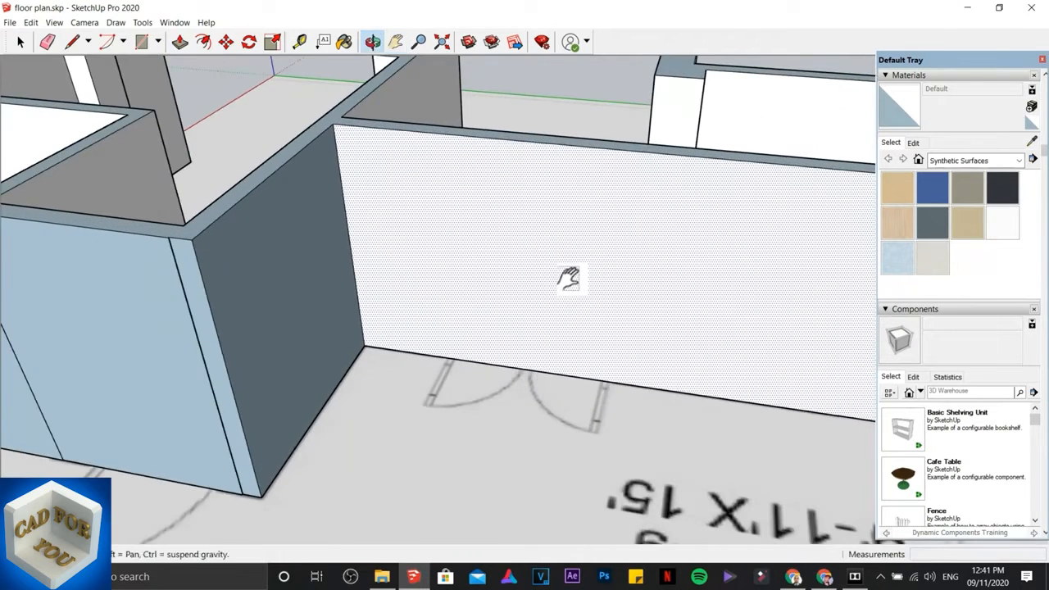
middle_click_drag(568, 279, 612, 251)
scroll(612, 251, "up", 1)
left_click(139, 41)
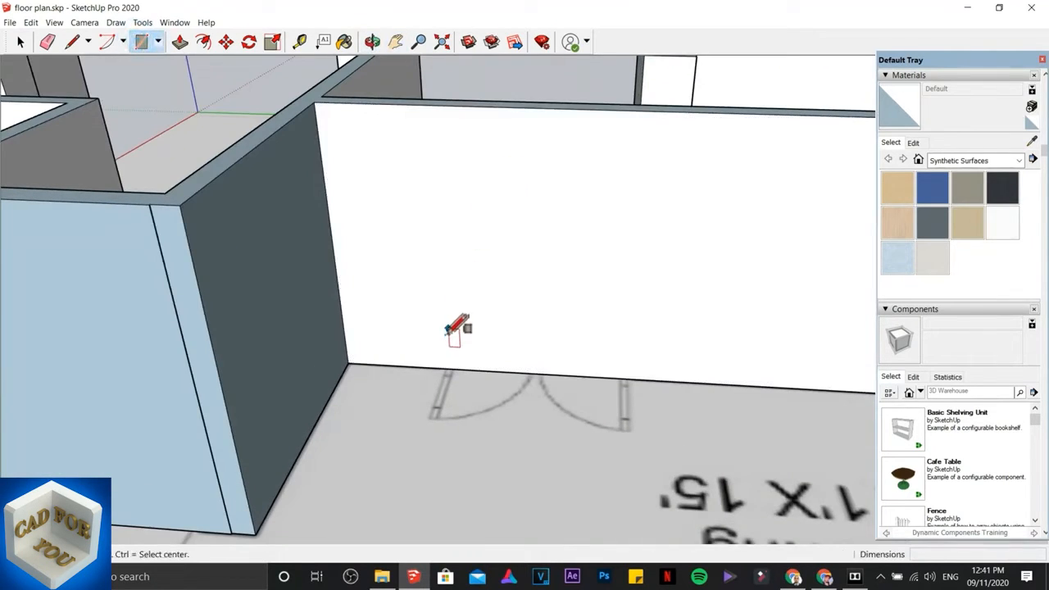
left_click(443, 368)
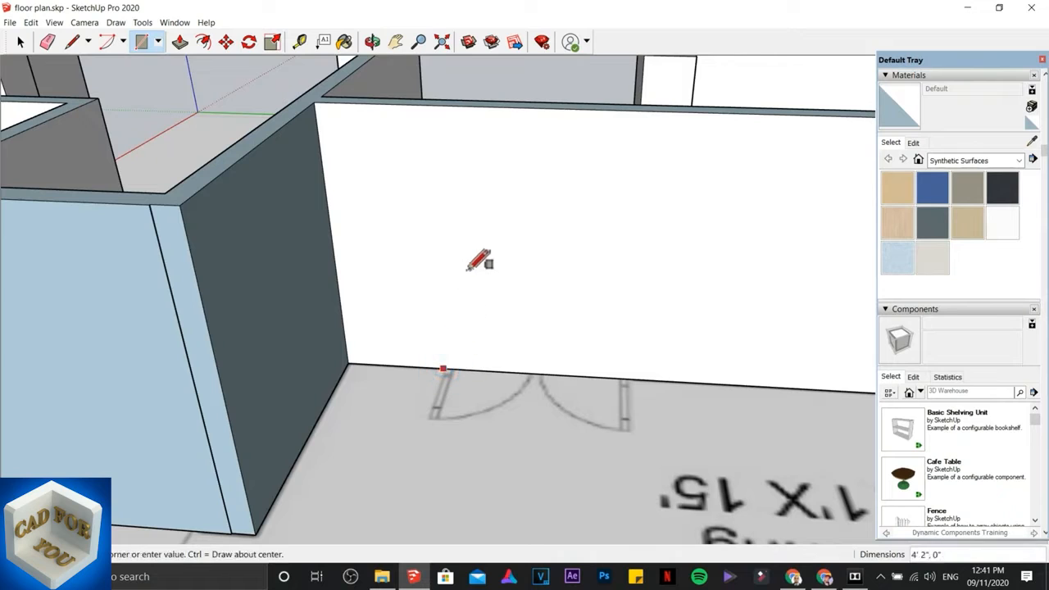
left_click(647, 132)
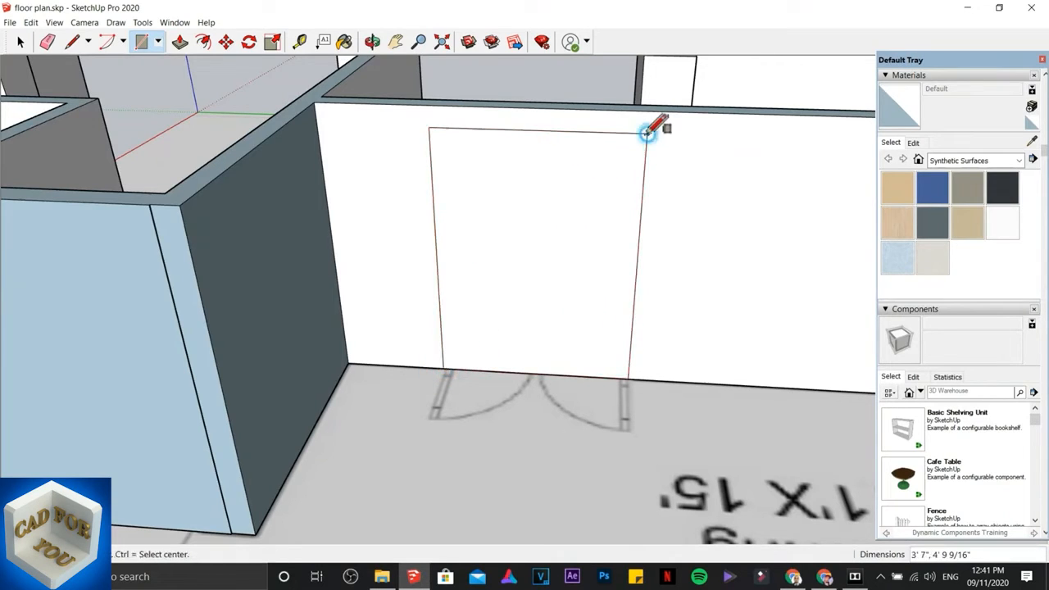
Step: Push the double-door rectangle about 4 7/16" through the drawing room wall to cut the opening
left_click(21, 42)
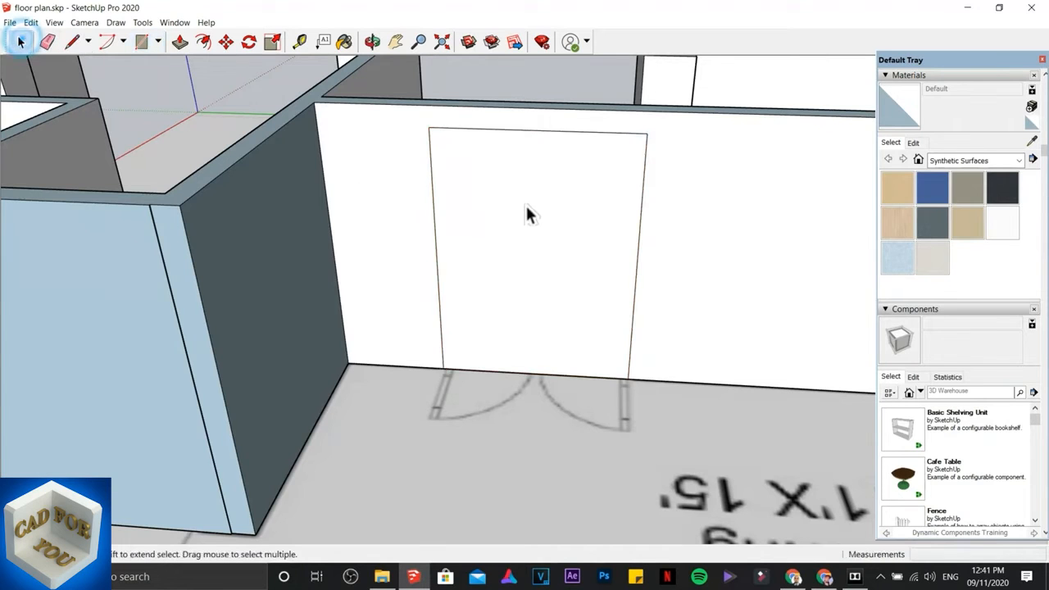
left_click(501, 187)
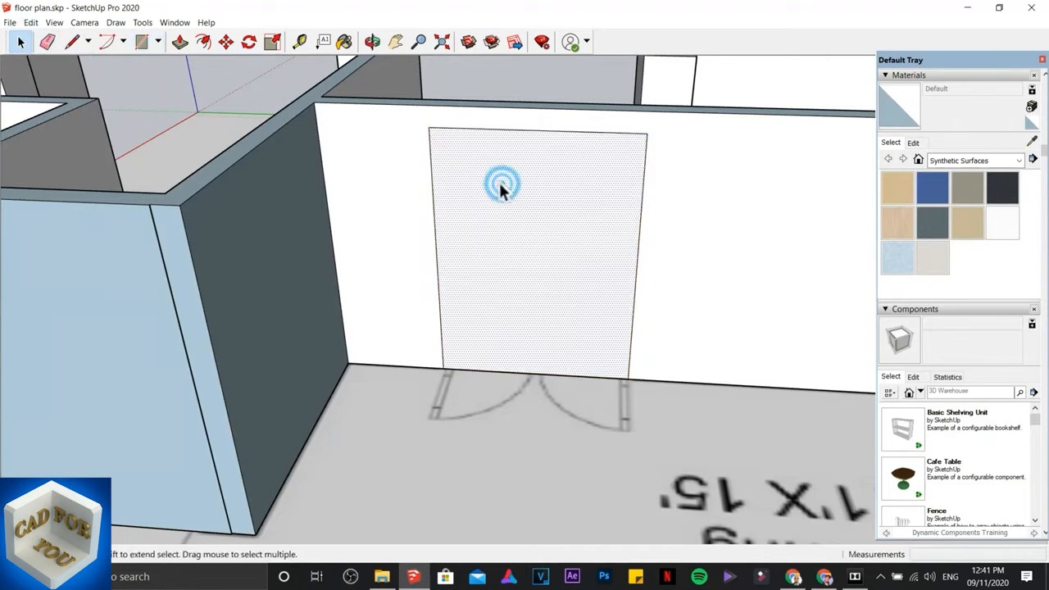
left_click(179, 41)
left_click(546, 241)
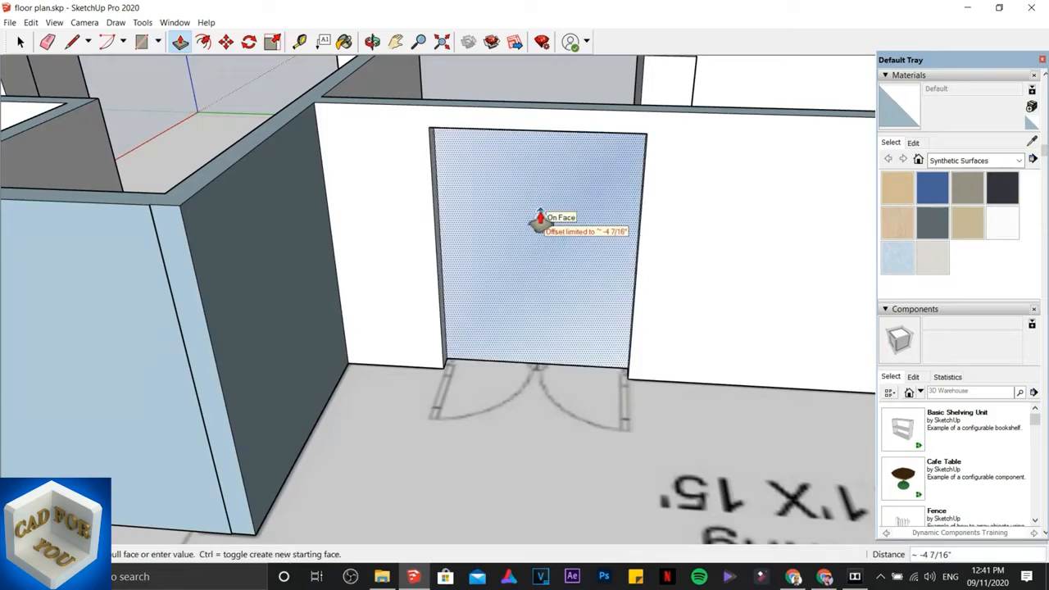
middle_click_drag(540, 219, 508, 305)
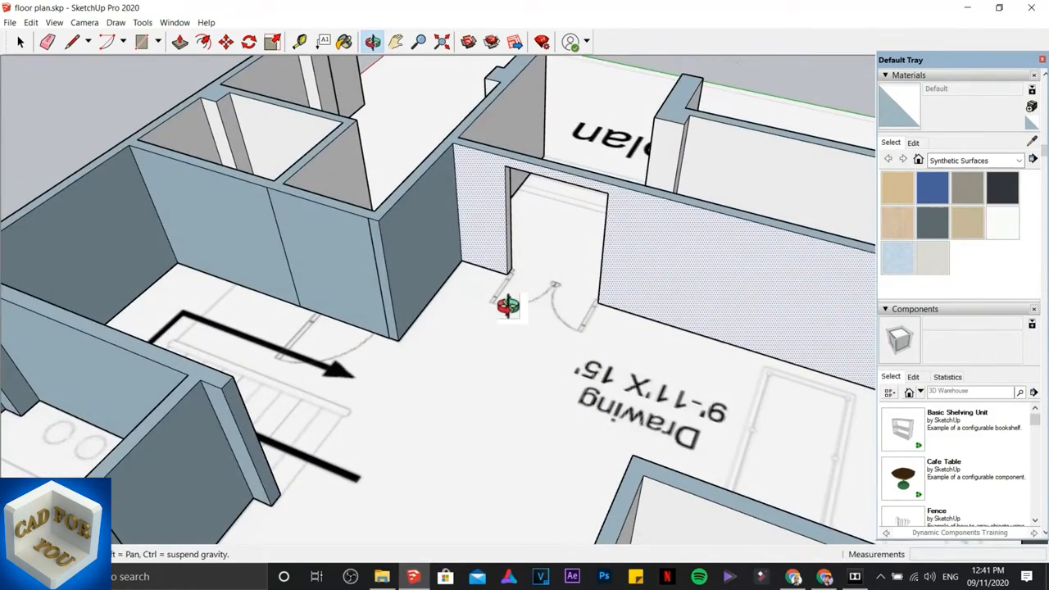
Step: Draw a rectangle about 2' 7" by 4' 4 15/16" on the wall beside the staircase, above its single-door symbol
key("p")
middle_click_drag(306, 336, 364, 380)
scroll(361, 337, "up", 4)
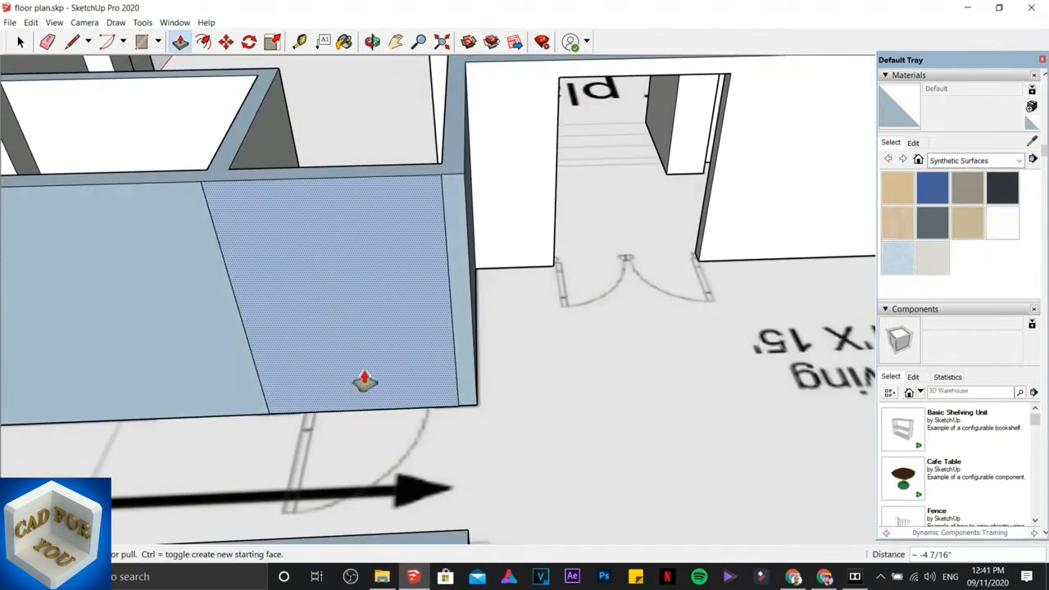
scroll(364, 380, "up", 2)
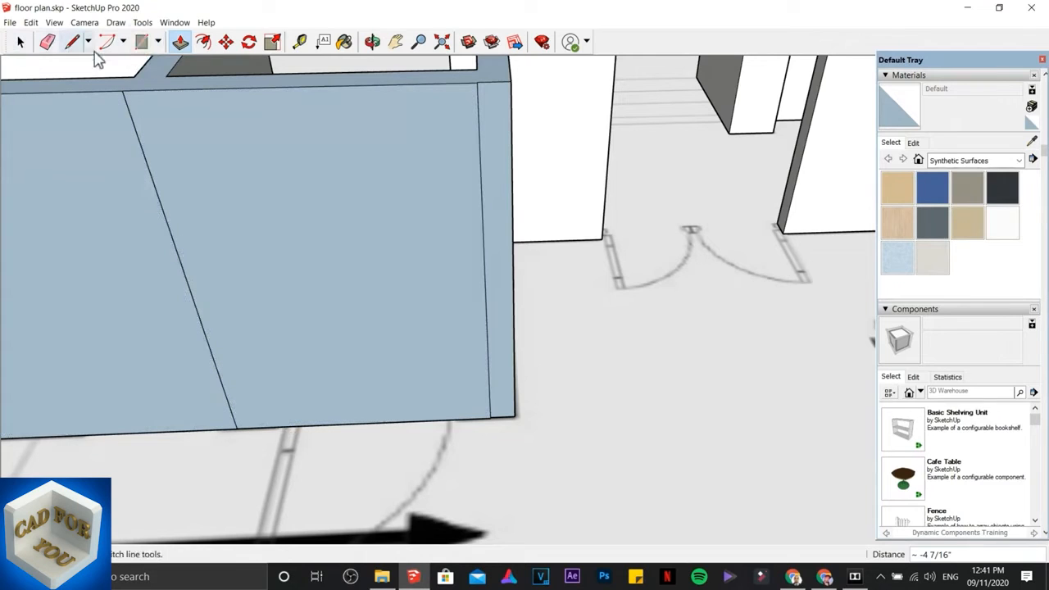
left_click(142, 43)
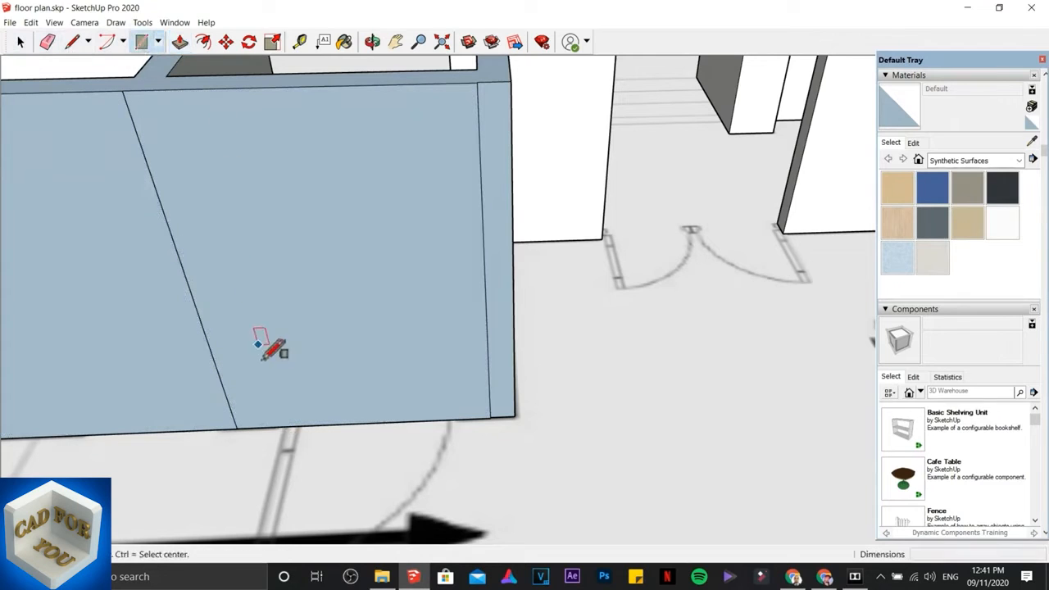
left_click(279, 426)
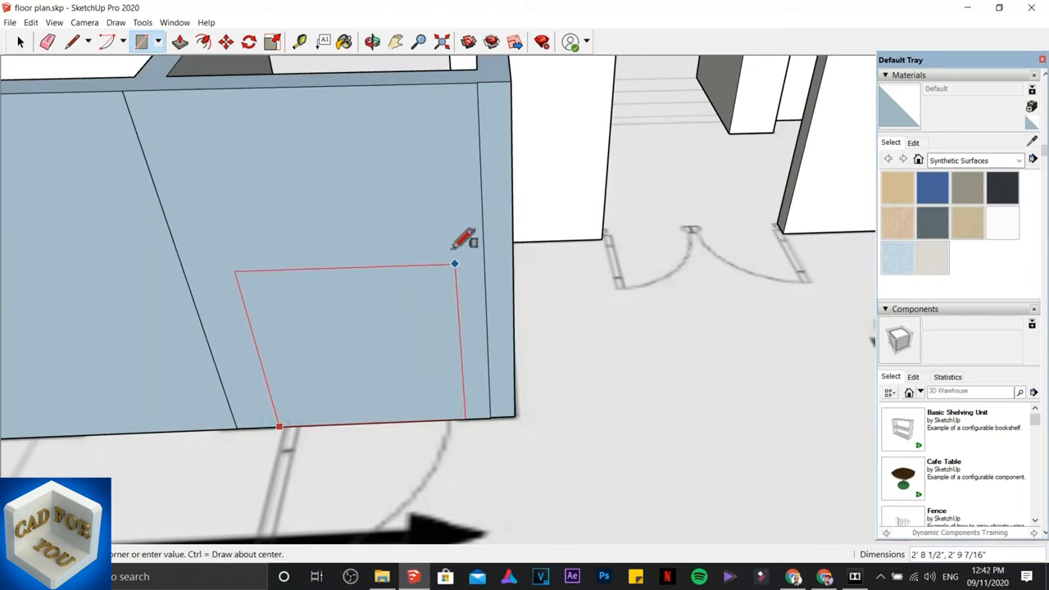
left_click(436, 149)
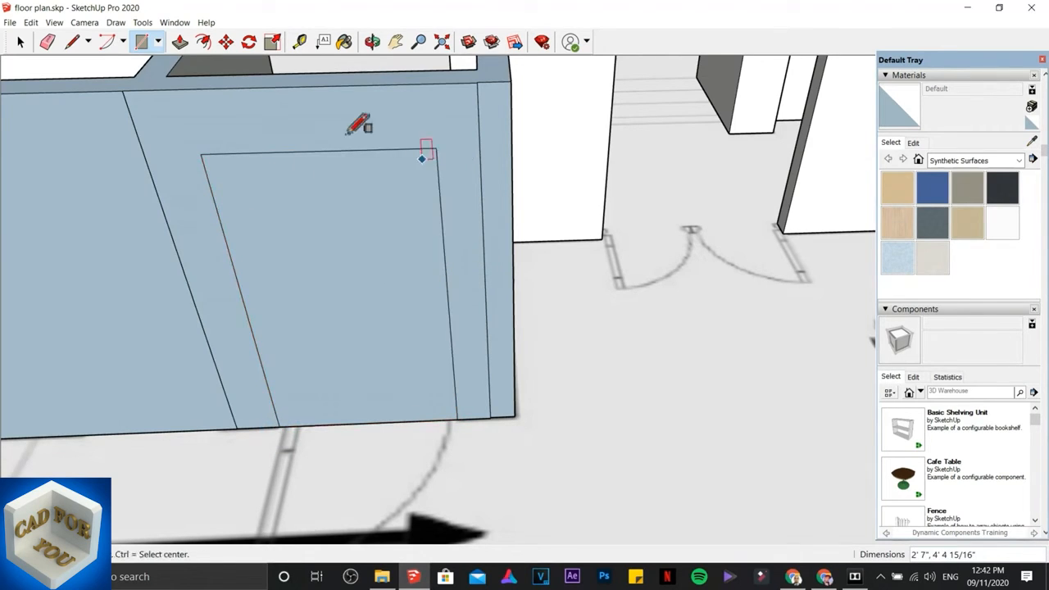
Step: Push the door rectangle beside the staircase about 4 5/16" through the wall to cut the doorway
left_click(180, 42)
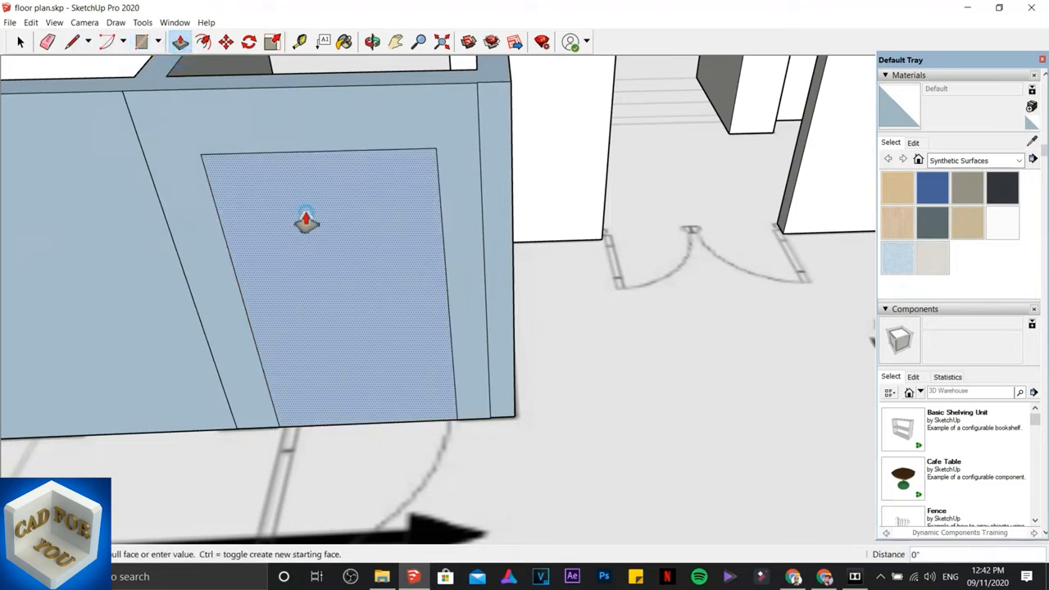
left_click(305, 222)
scroll(315, 193, "down", 6)
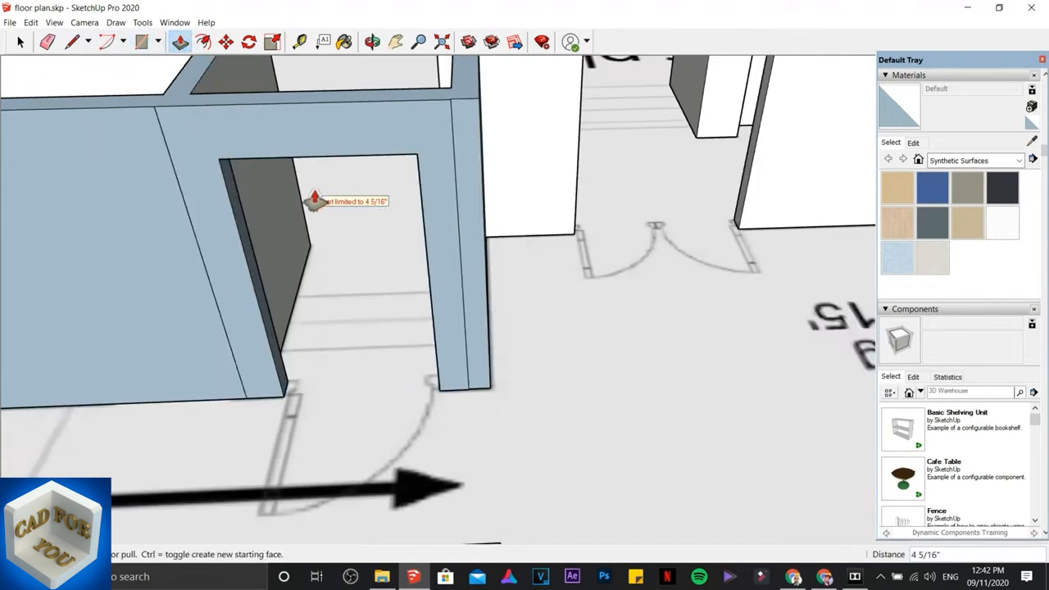
Step: Examine the model around Room 1, the bath and the drawing room for door symbols still without an opening
mouse_move(331, 213)
middle_mouse_down()
mouse_move(206, 206)
mouse_move(370, 332)
middle_mouse_up()
scroll(370, 332, "down", 3)
mouse_move(304, 368)
middle_mouse_down()
mouse_move(321, 356)
mouse_move(352, 235)
mouse_move(218, 369)
middle_mouse_up()
scroll(220, 460, "down", 3)
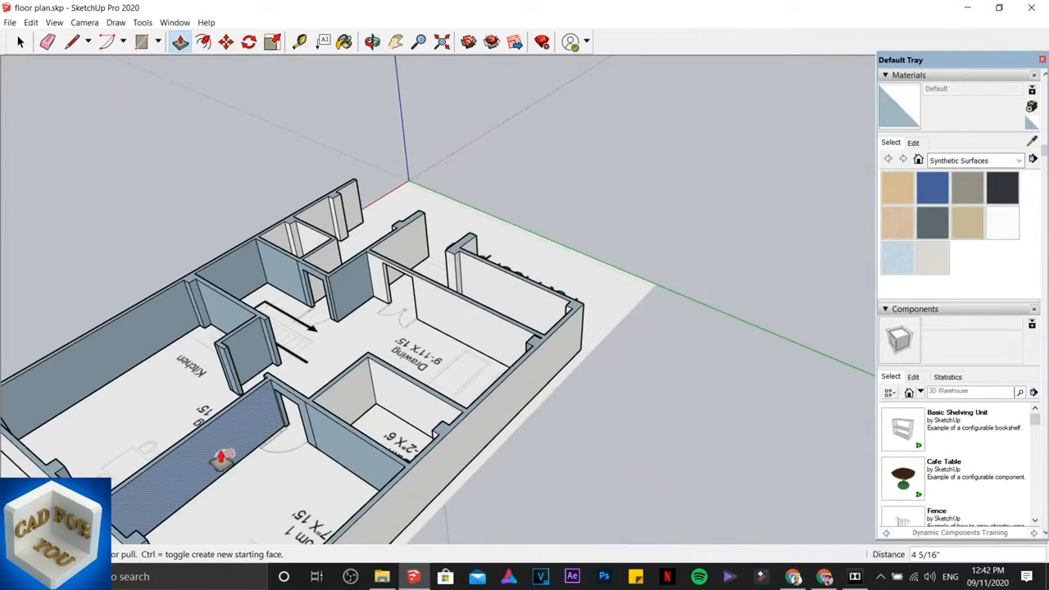
middle_click_drag(264, 417, 415, 246, "shift")
middle_click_drag(423, 340, 290, 479)
scroll(460, 377, "up", 3)
middle_click_drag(549, 305, 486, 244)
Step: Draw a rectangle about 2' 2" by 4' 4 1/8" on the bath wall above the door symbol near the corner
scroll(490, 241, "up", 4)
middle_click_drag(581, 219, 311, 259)
middle_click_drag(789, 262, 643, 232)
scroll(643, 254, "up", 3)
scroll(636, 236, "up", 1)
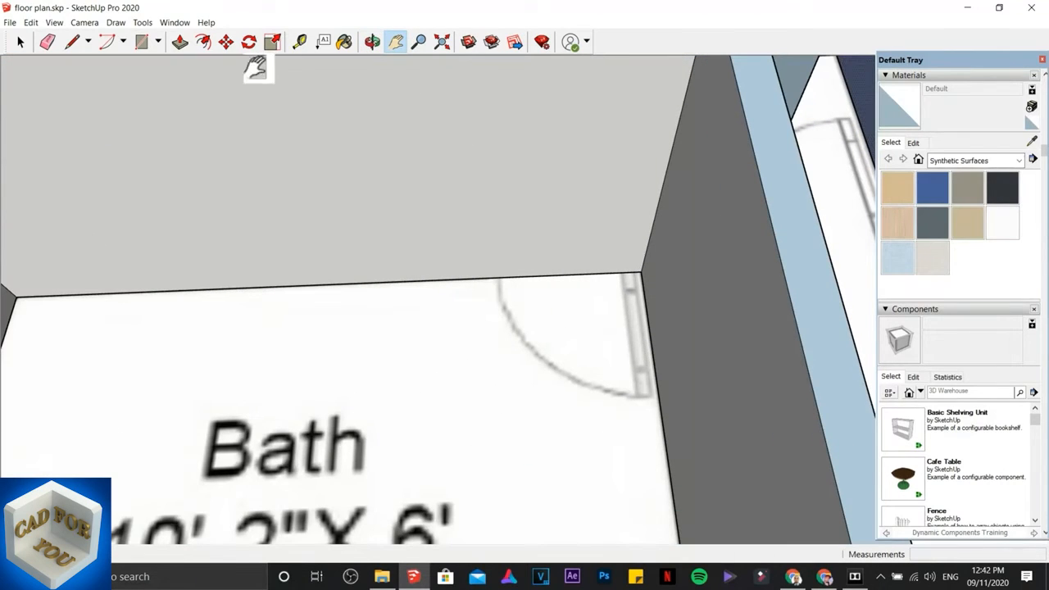
left_click(141, 41)
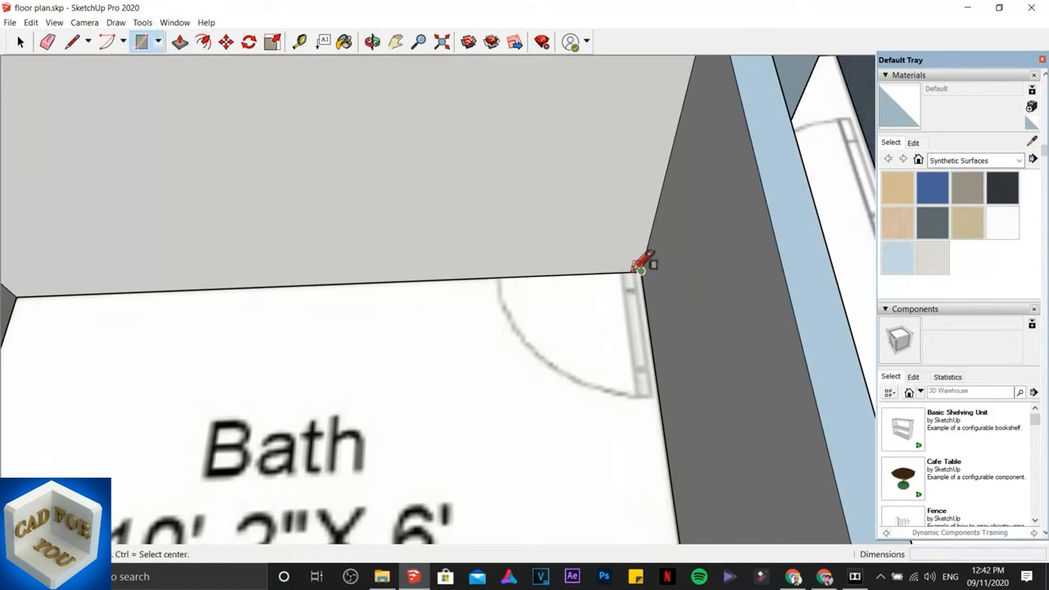
scroll(643, 266, "up", 2)
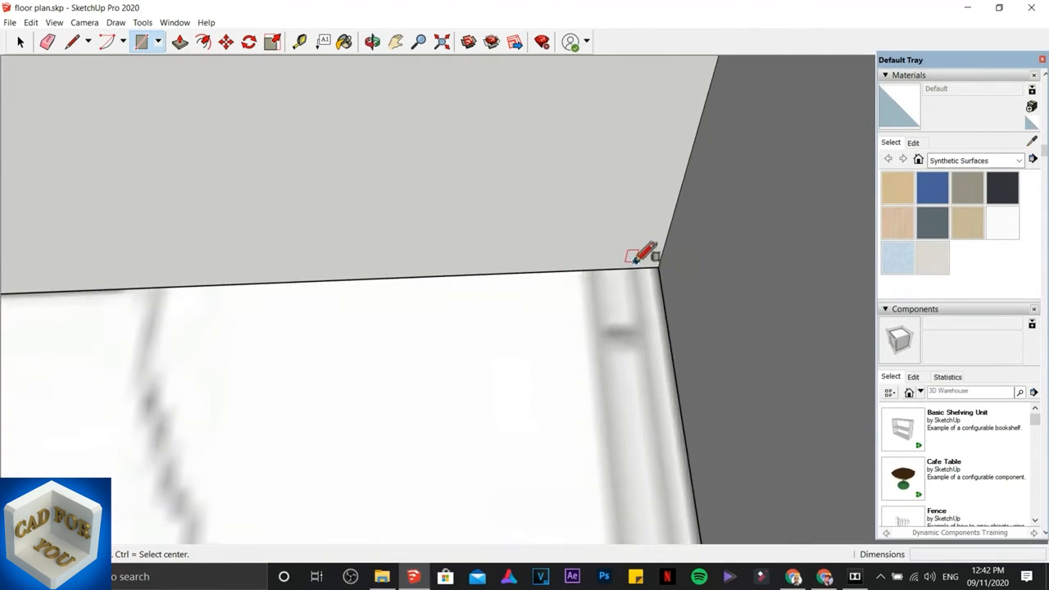
left_click(638, 265)
scroll(542, 254, "down", 4)
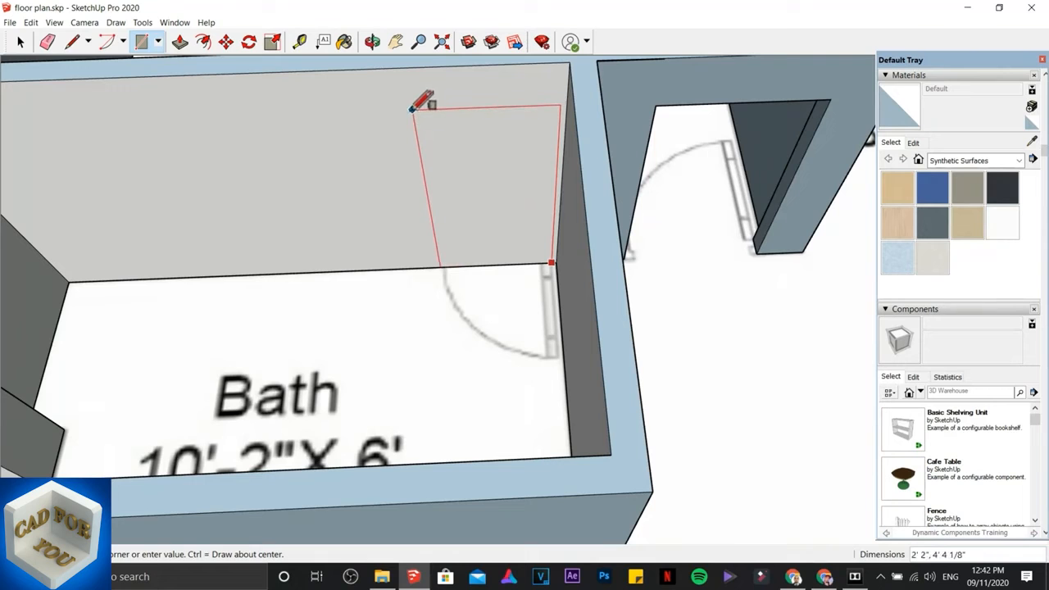
left_click(412, 108)
Step: Push the bath's door rectangle about 4 7/16" through the wall to cut the doorway
middle_click_drag(474, 186, 427, 141)
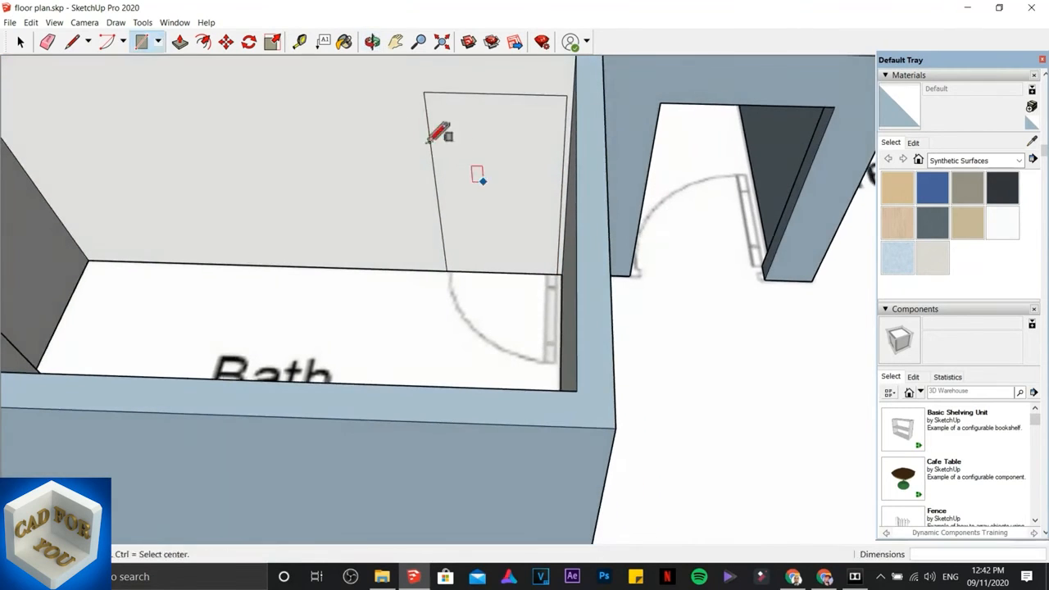
left_click(180, 43)
left_click(480, 172)
scroll(476, 164, "down", 5)
Step: Check the door openings across the whole model and save the floor plan file
middle_click_drag(466, 164, 514, 227)
scroll(524, 217, "down", 5)
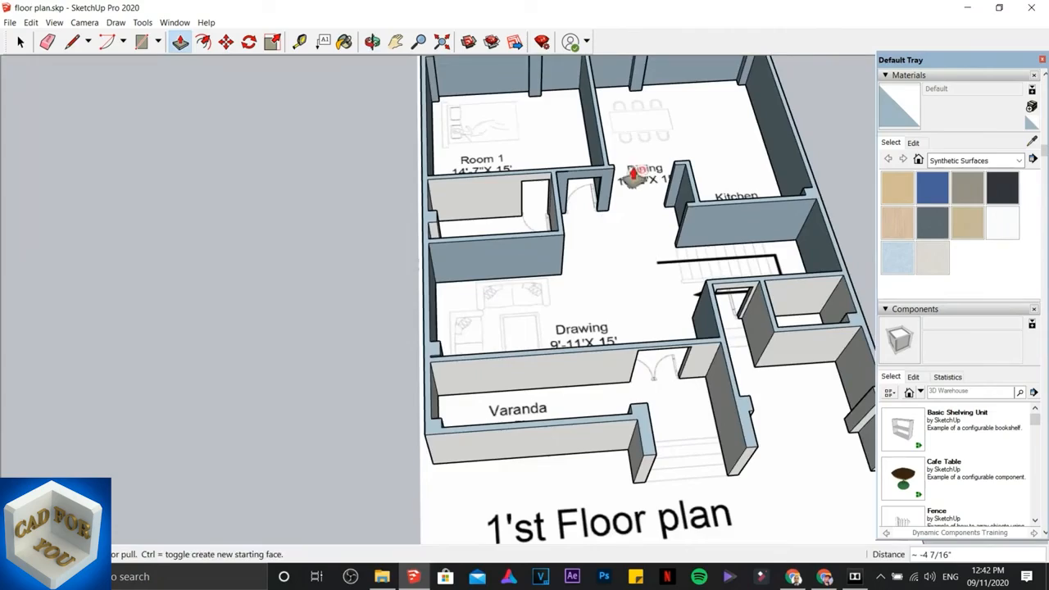
middle_click_drag(721, 398, 503, 262)
middle_click_drag(707, 396, 61, 158)
scroll(423, 448, "up", 3)
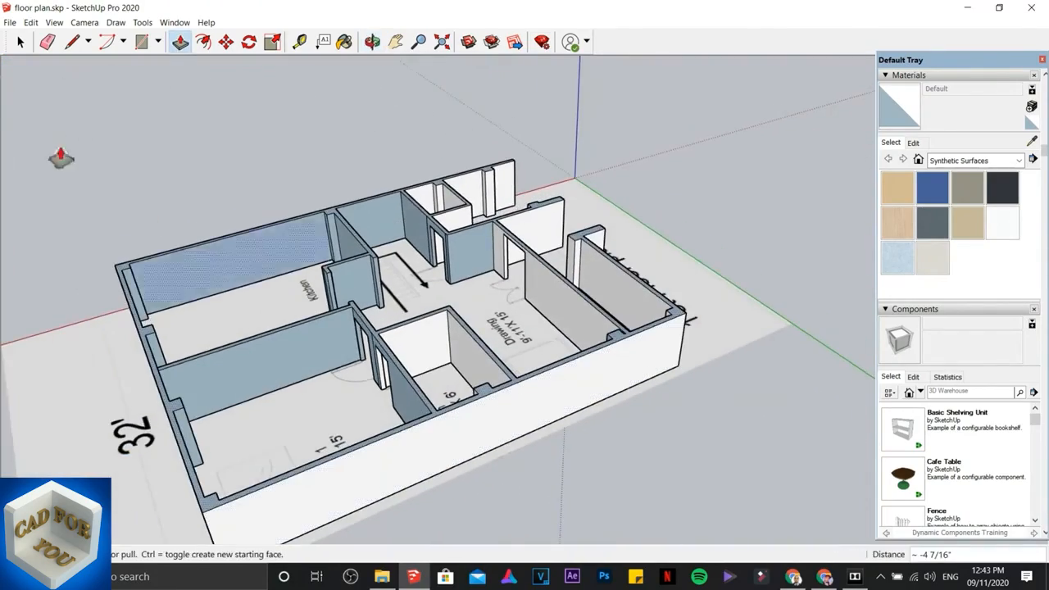
left_click(10, 22)
left_click(29, 82)
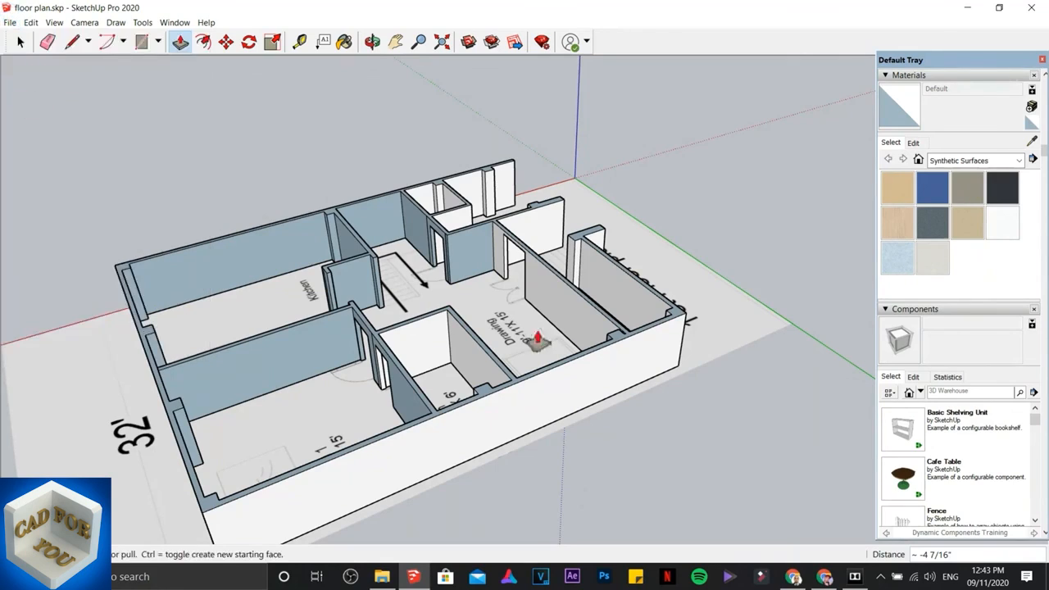